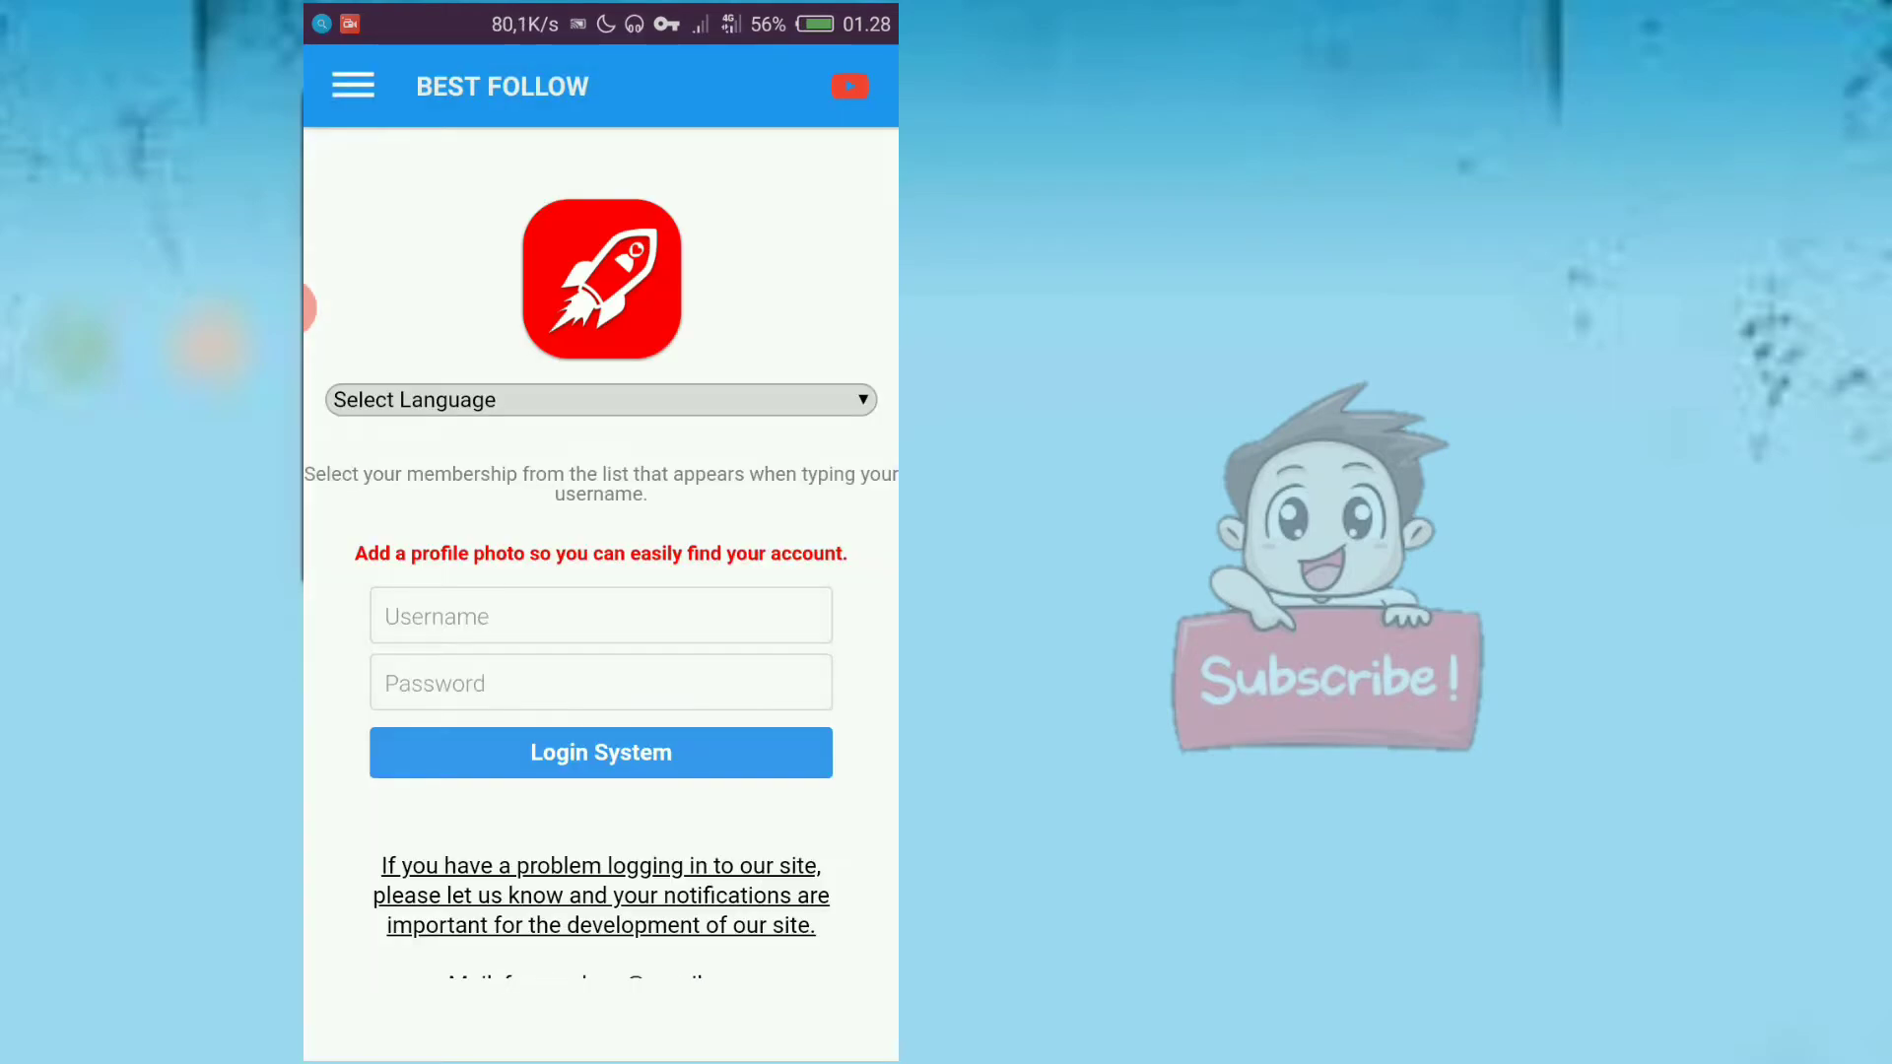
pyautogui.scroll(-5, 601, 591)
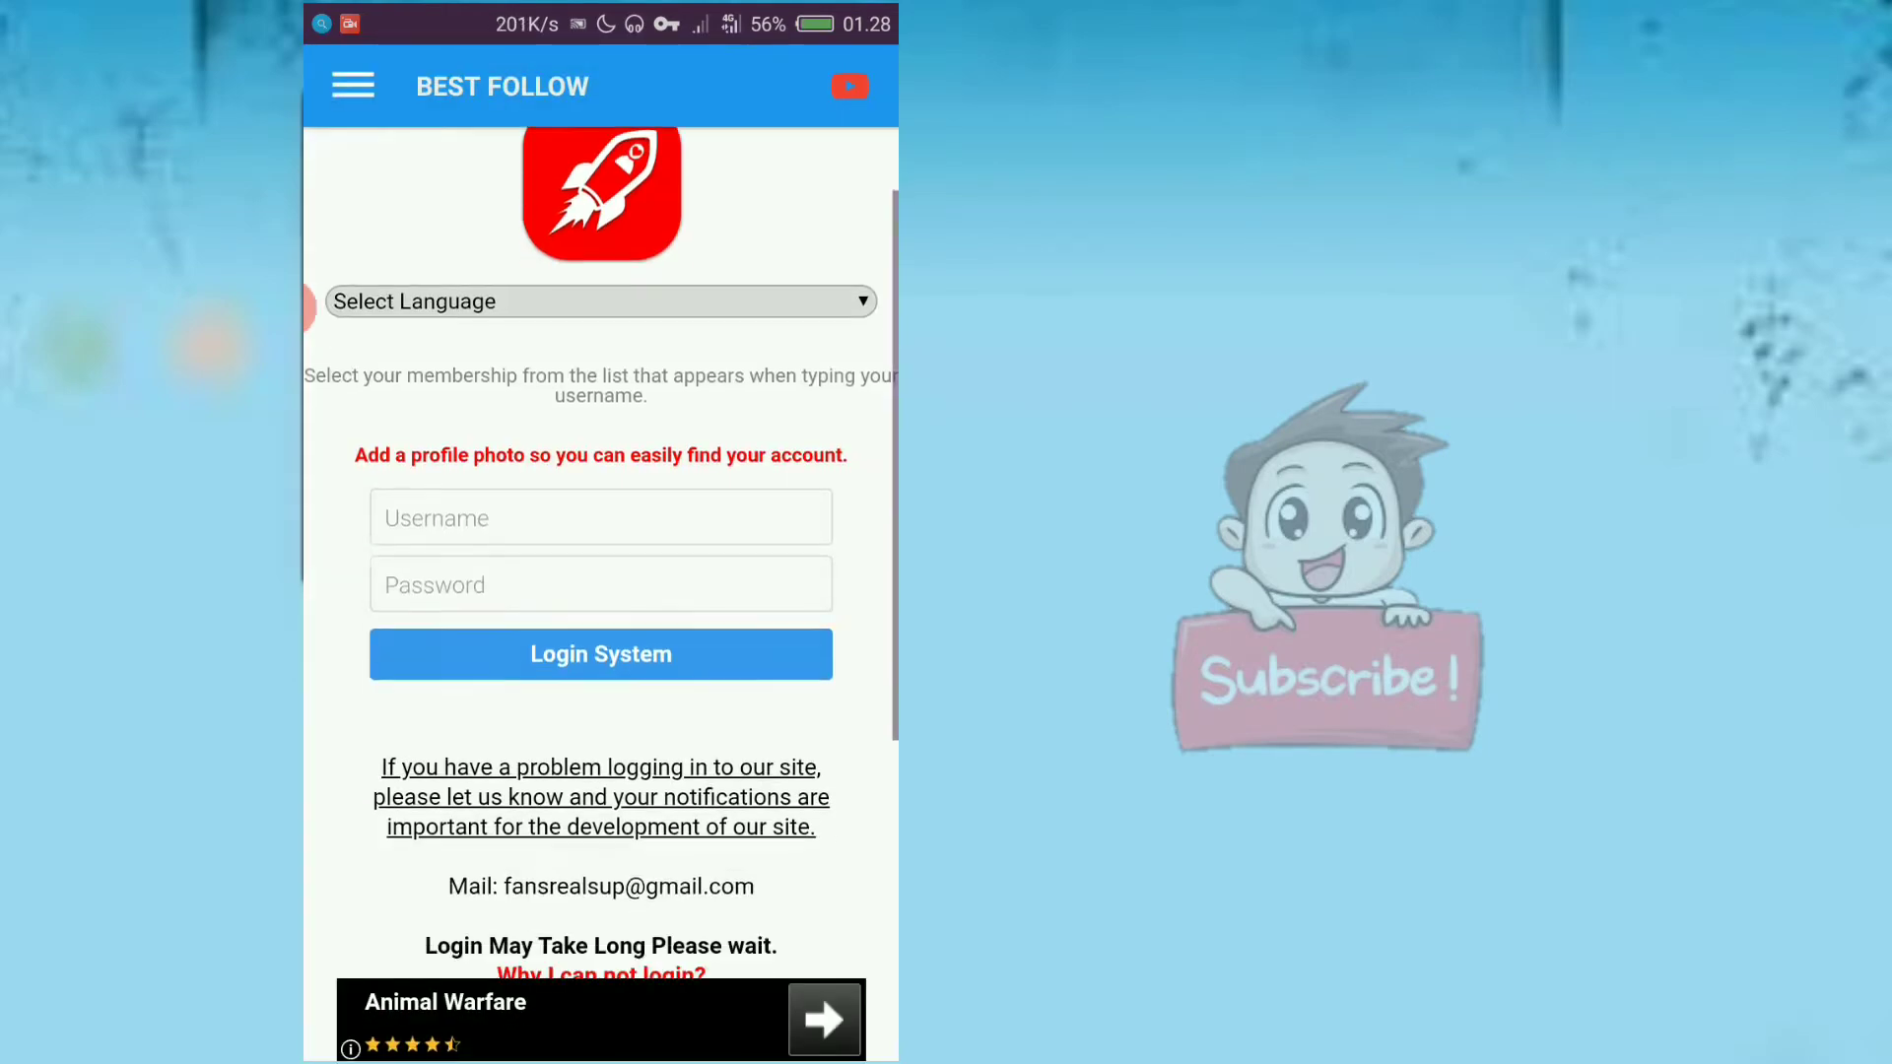
pyautogui.scroll(2, 601, 592)
pyautogui.scroll(5, 602, 591)
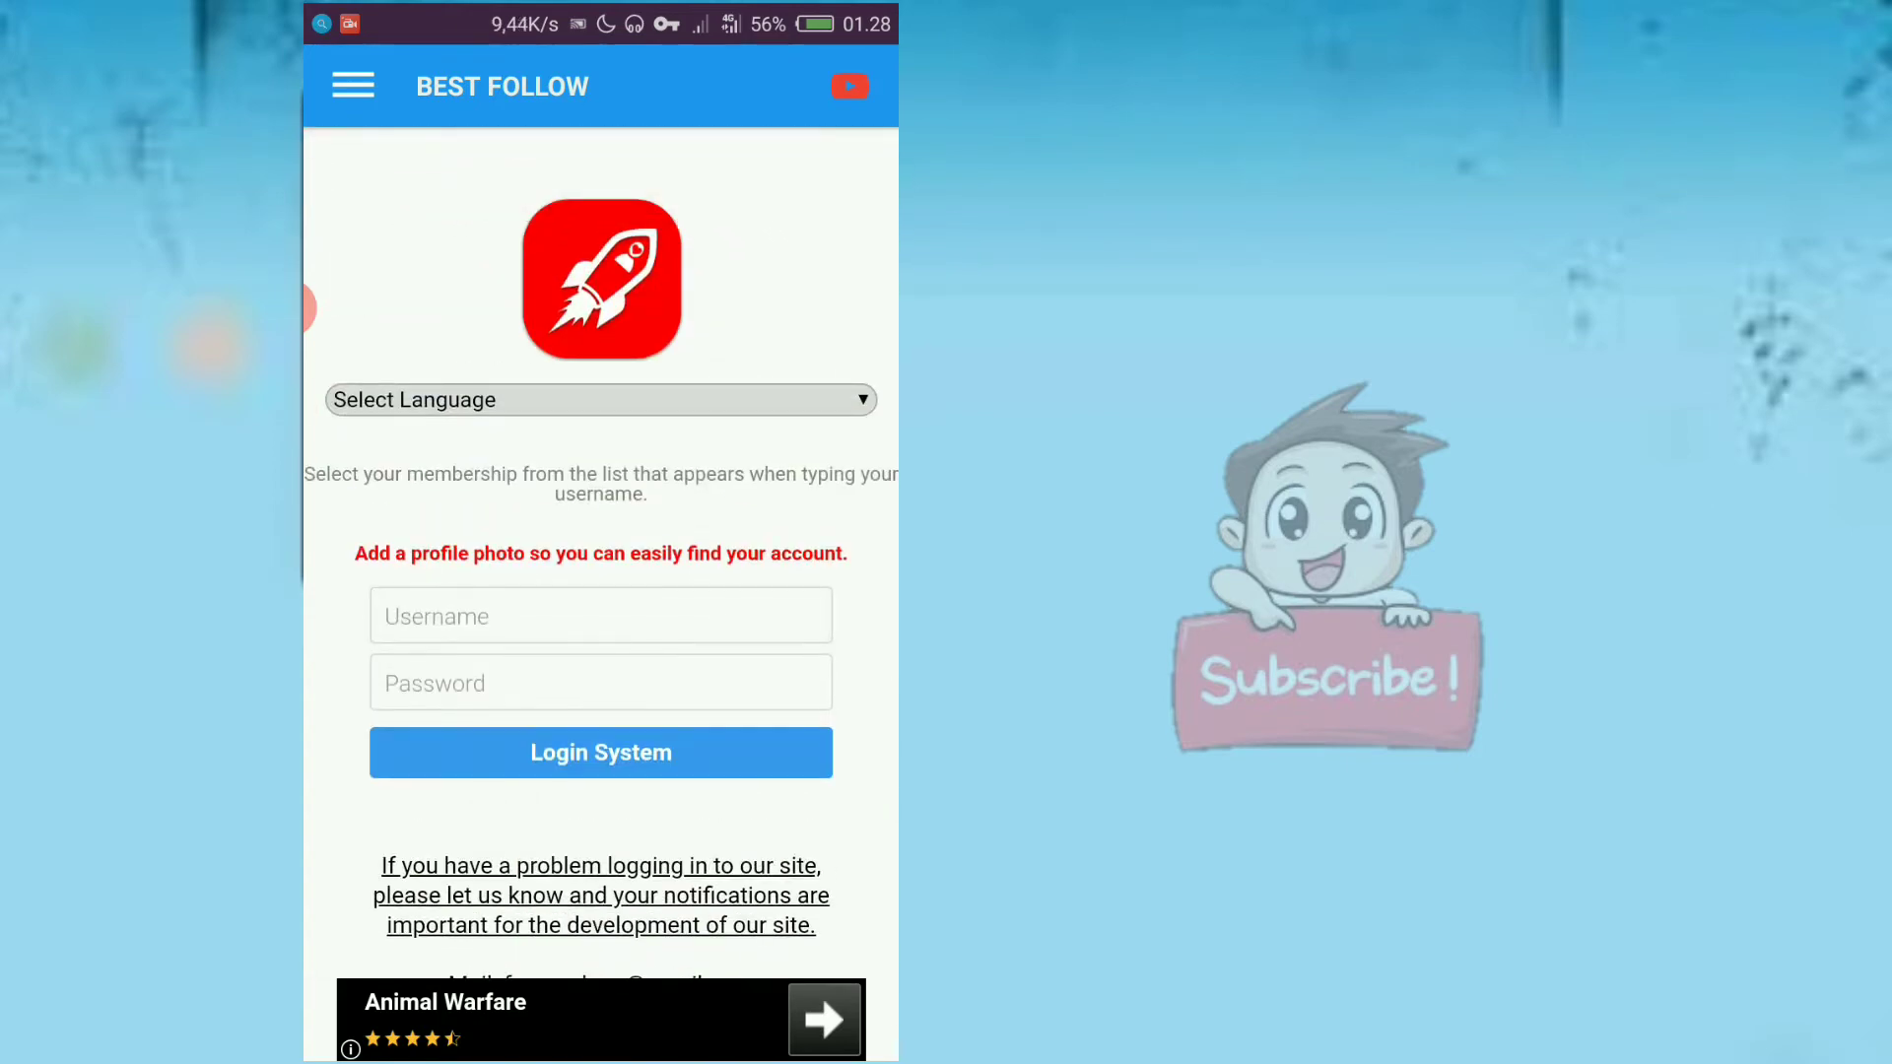
# Fill the Best Follow login with the suggested membership username and a masked password
pyautogui.click(600, 612)
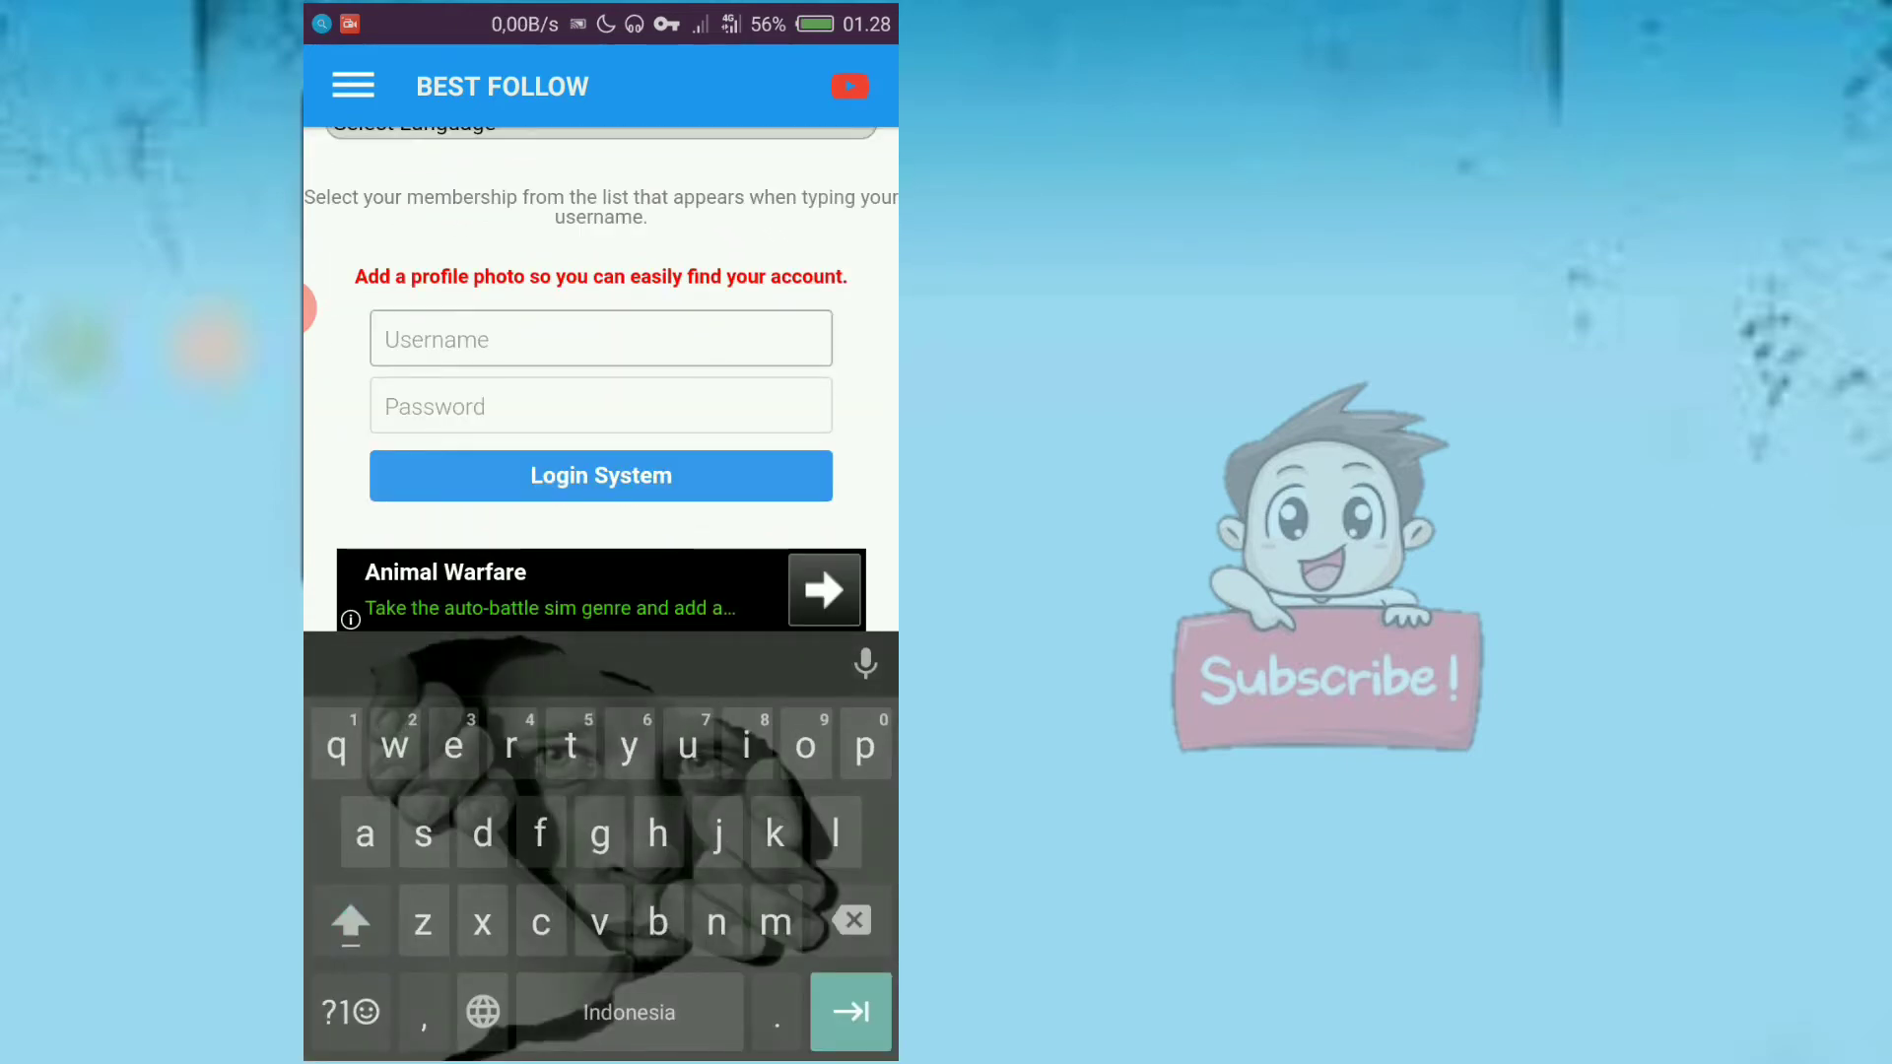
pyautogui.write('trio')
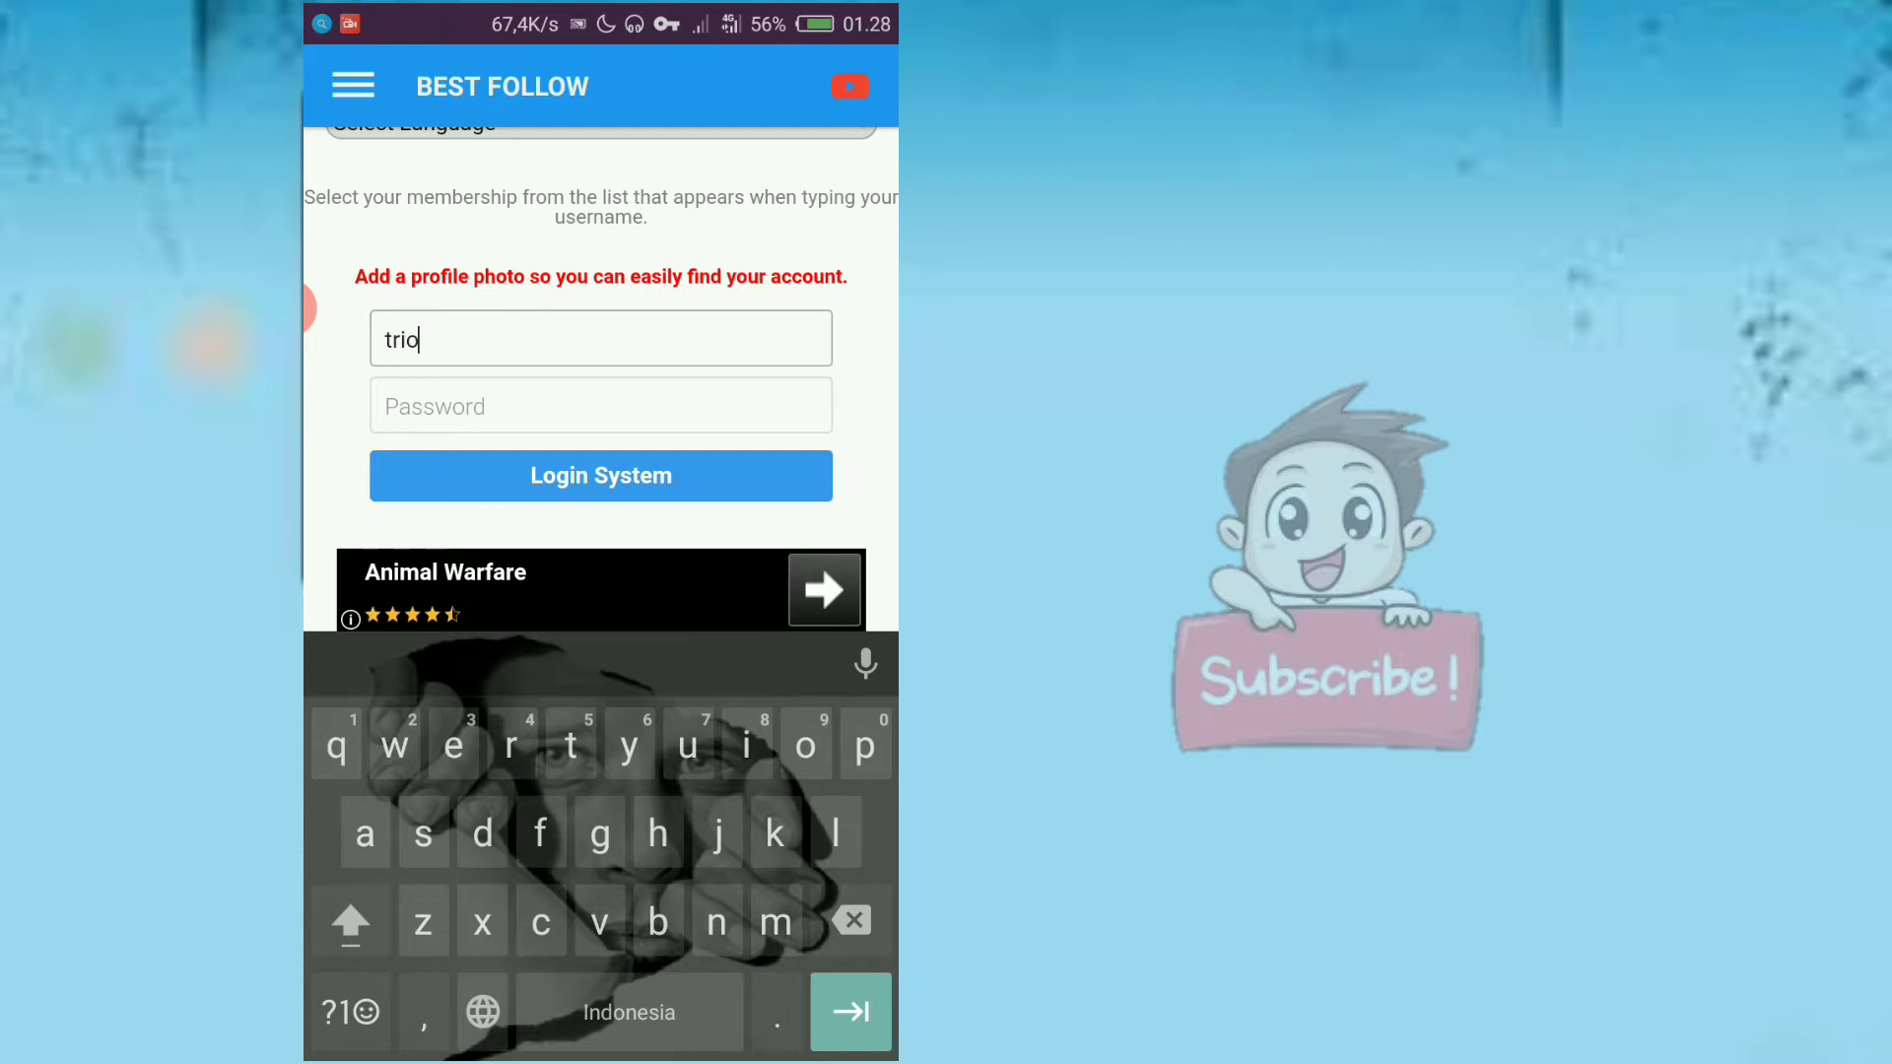
pyautogui.write('s')
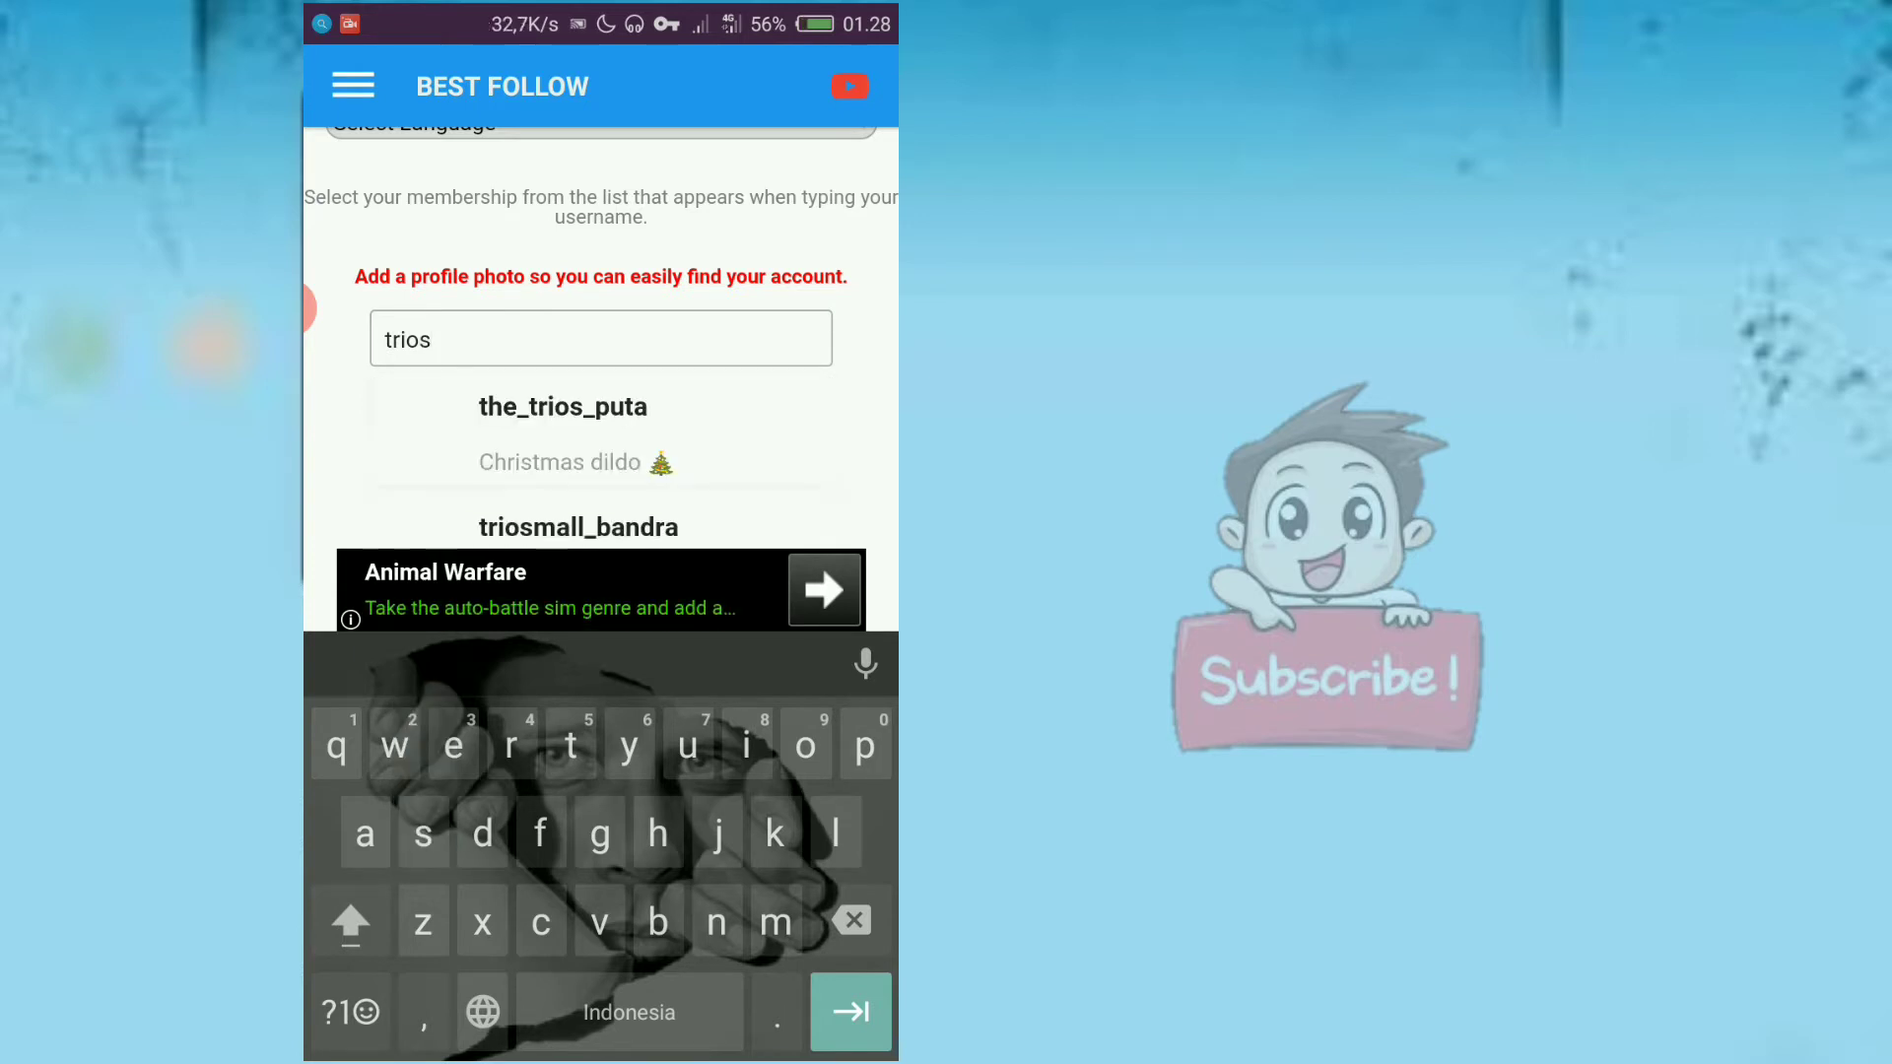
pyautogui.write('i')
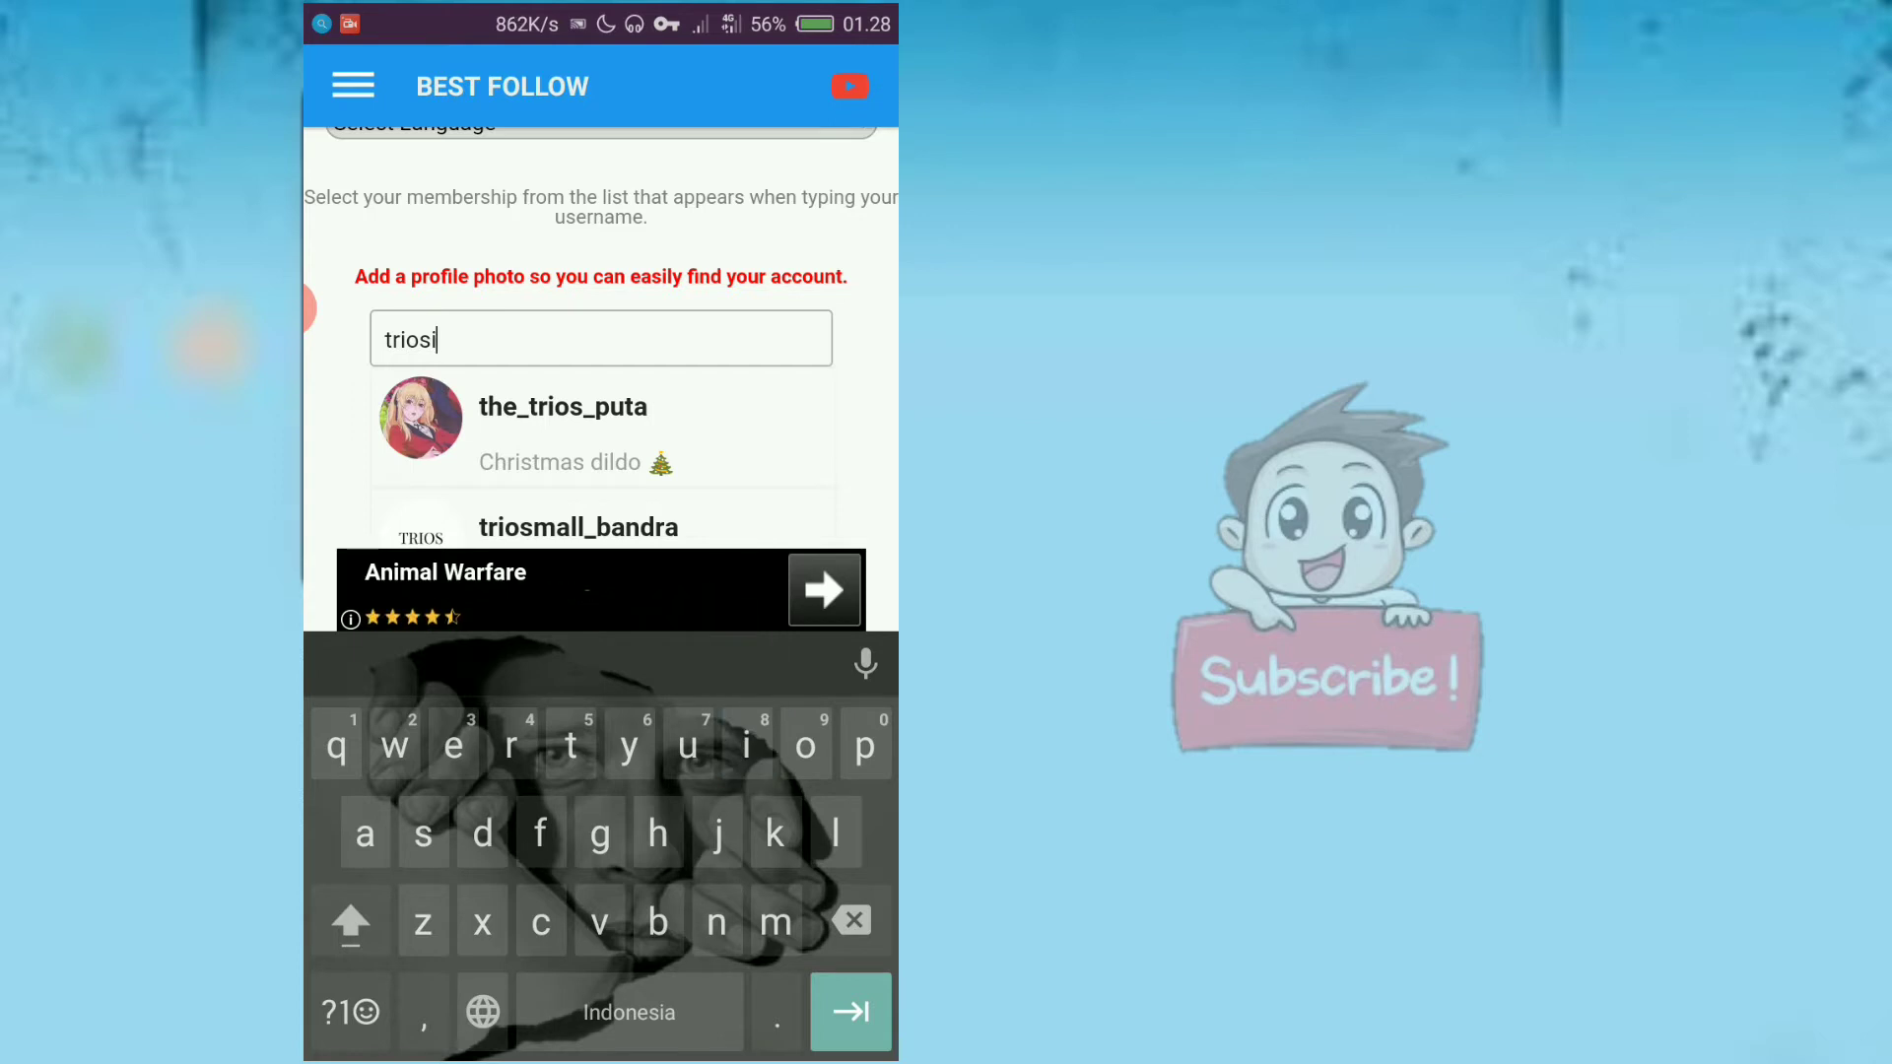
pyautogui.write('h')
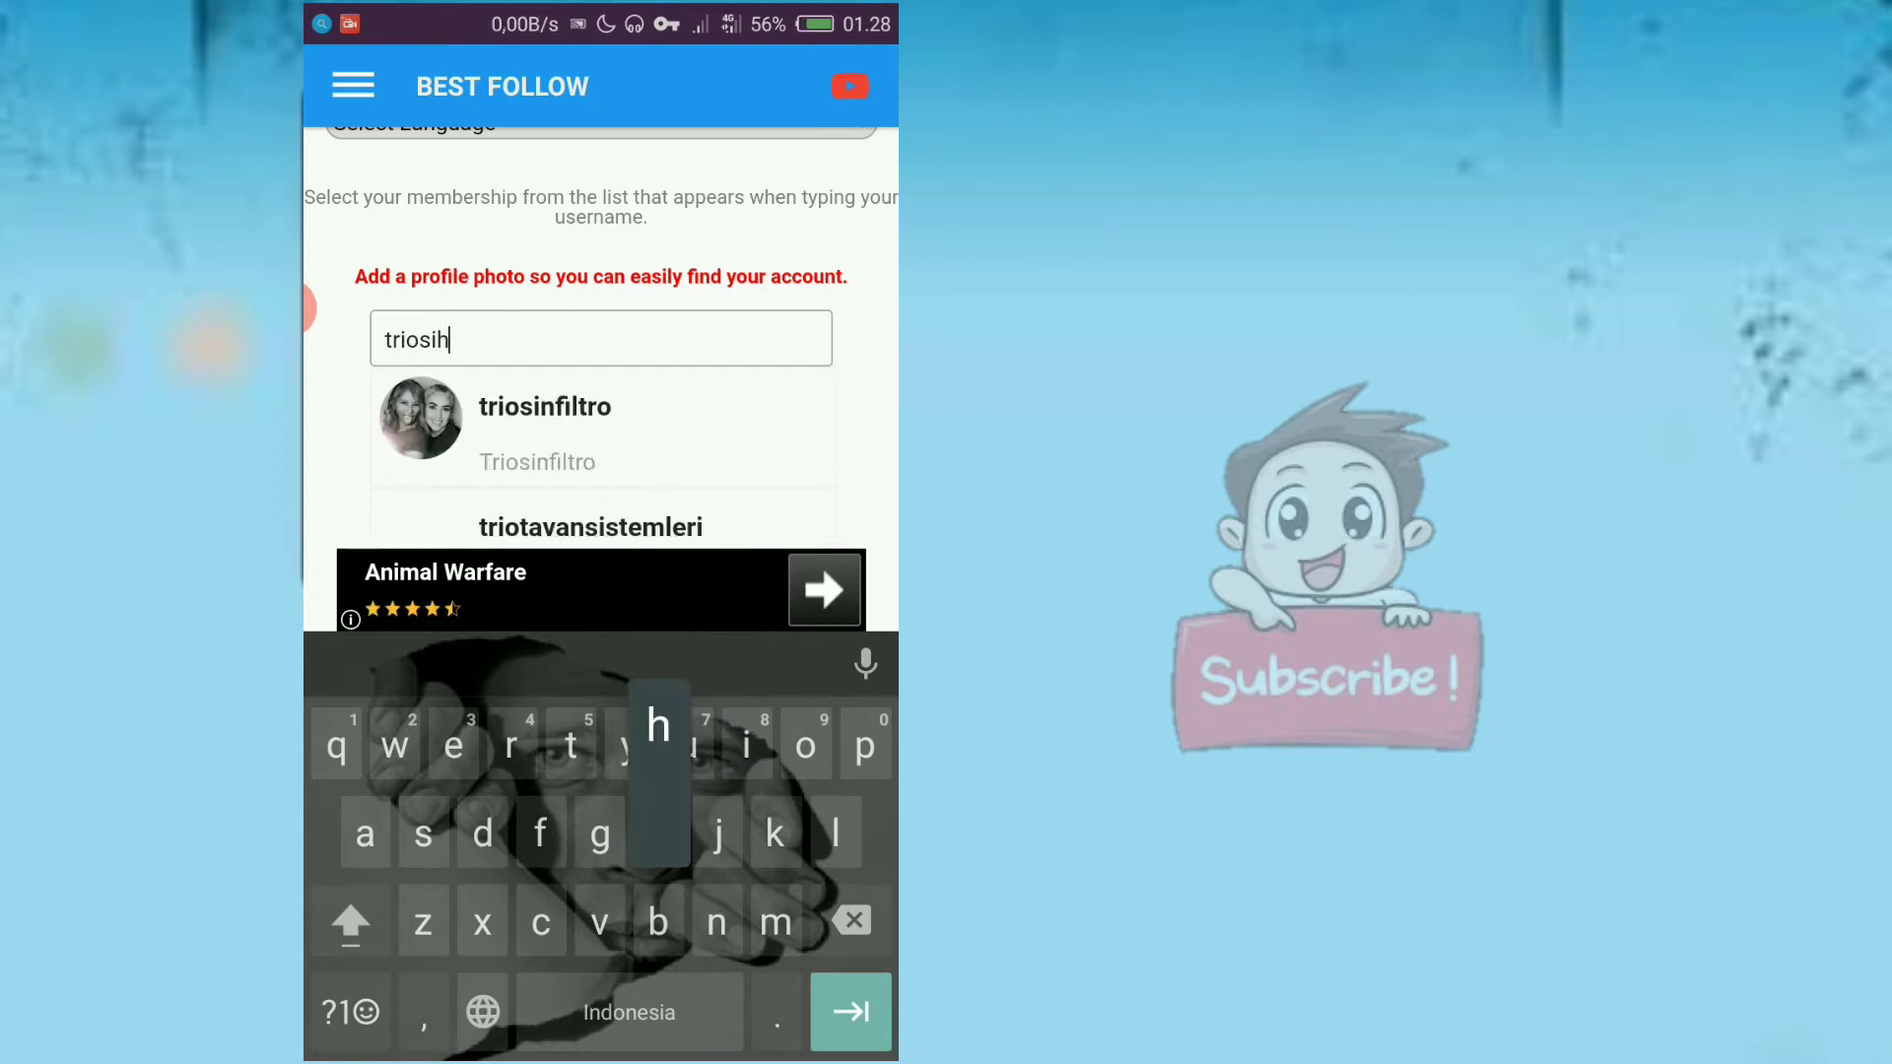
pyautogui.write('o')
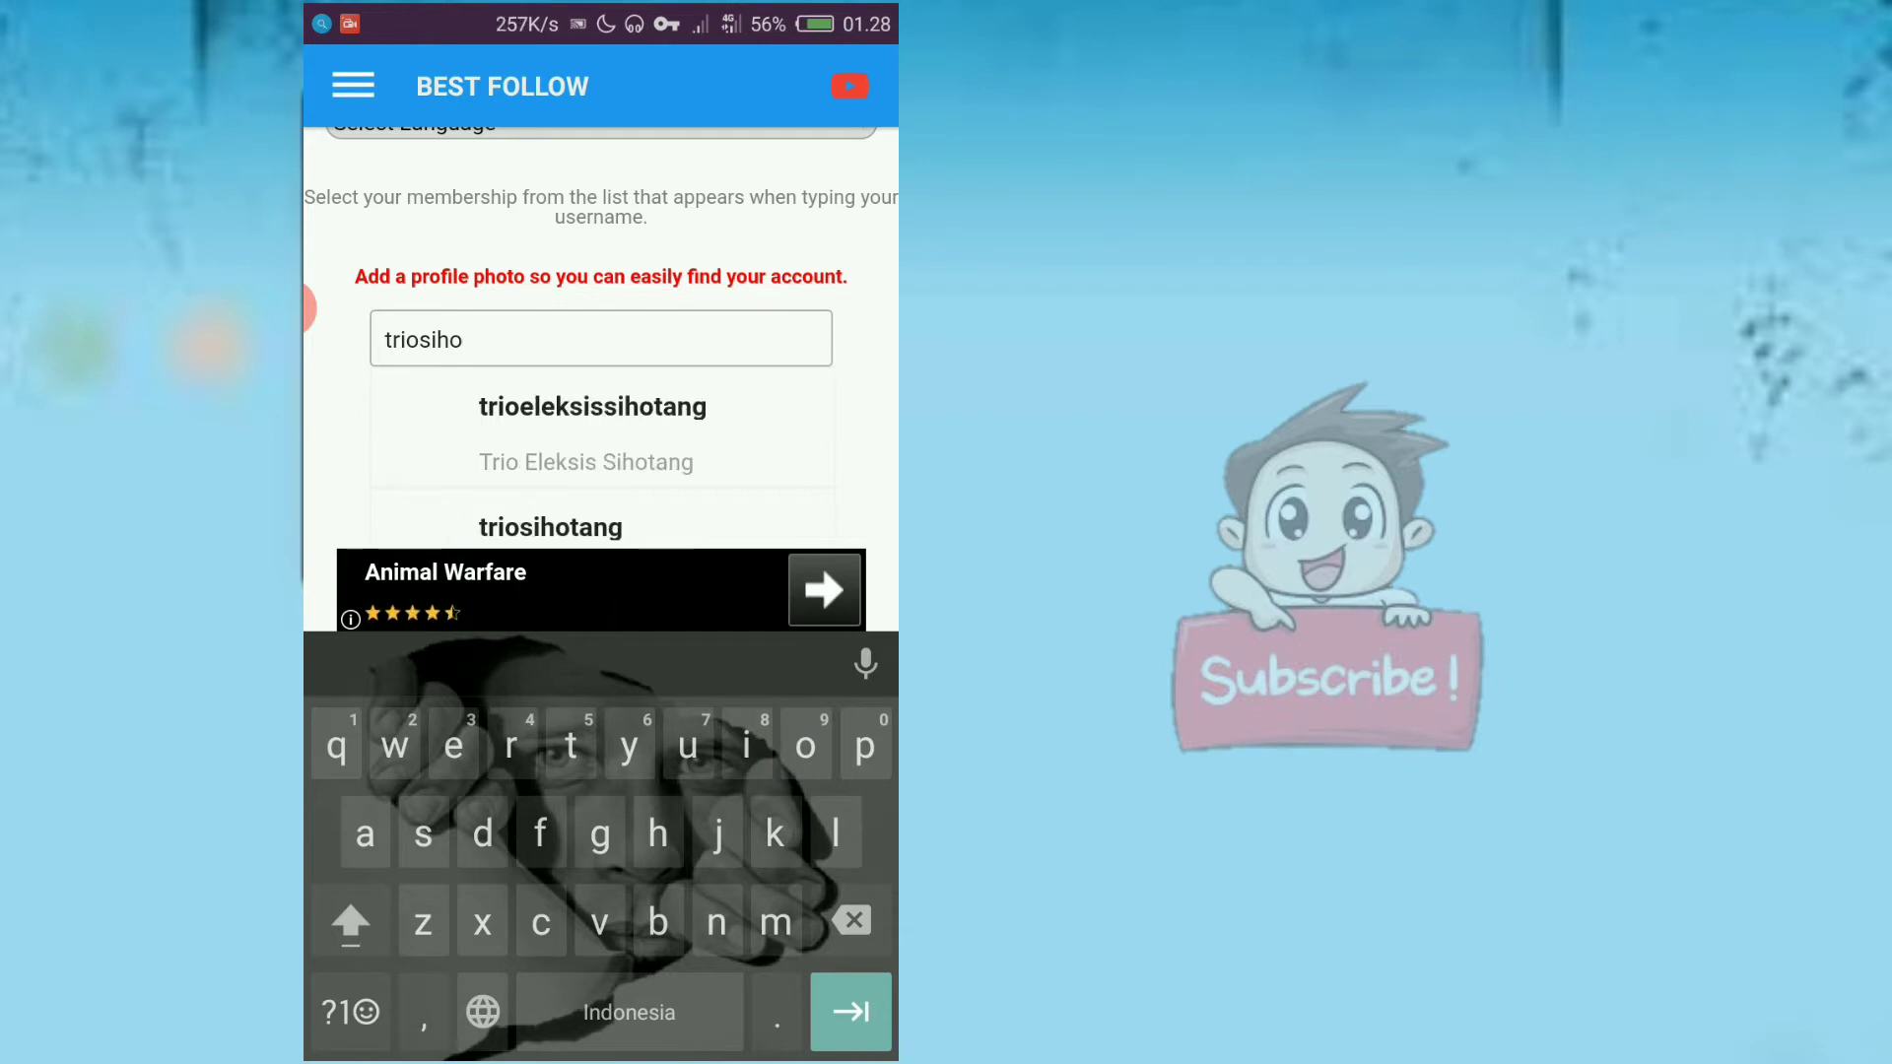
pyautogui.scroll(-2, 602, 340)
pyautogui.scroll(-3, 603, 371)
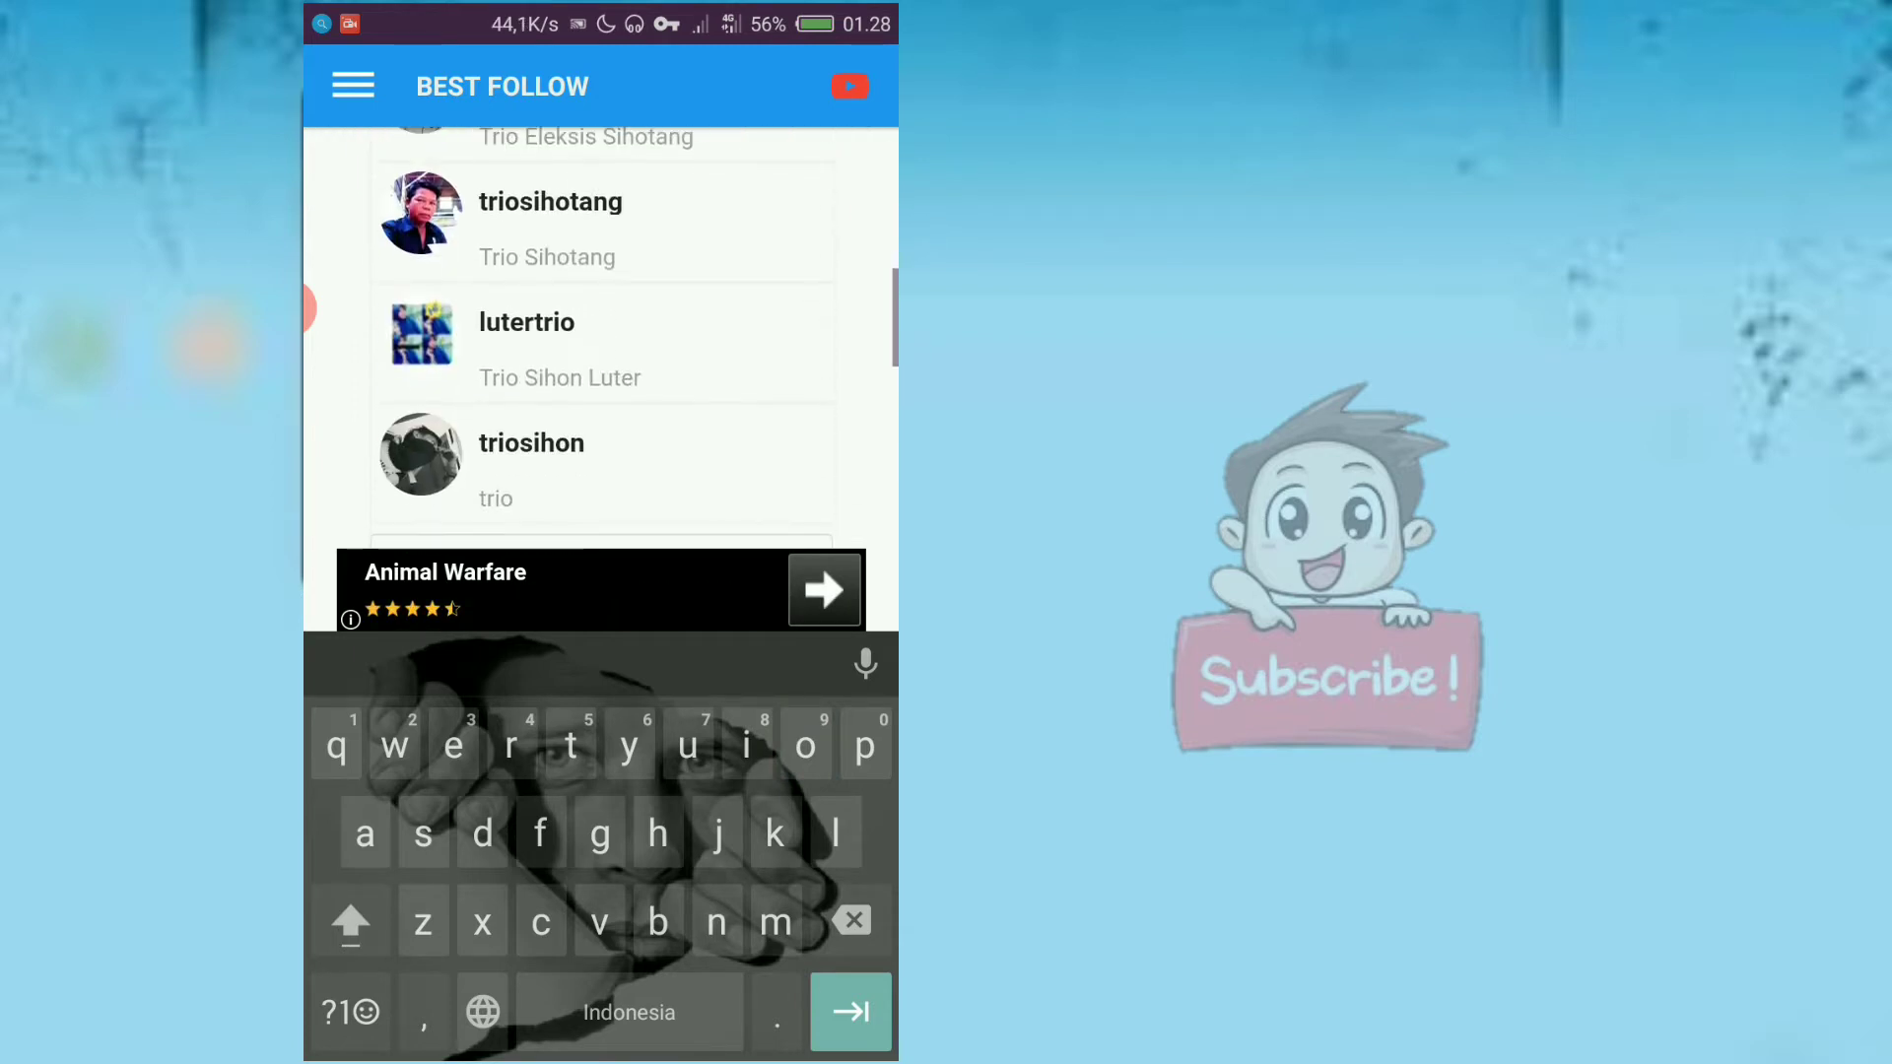
pyautogui.scroll(3, 602, 444)
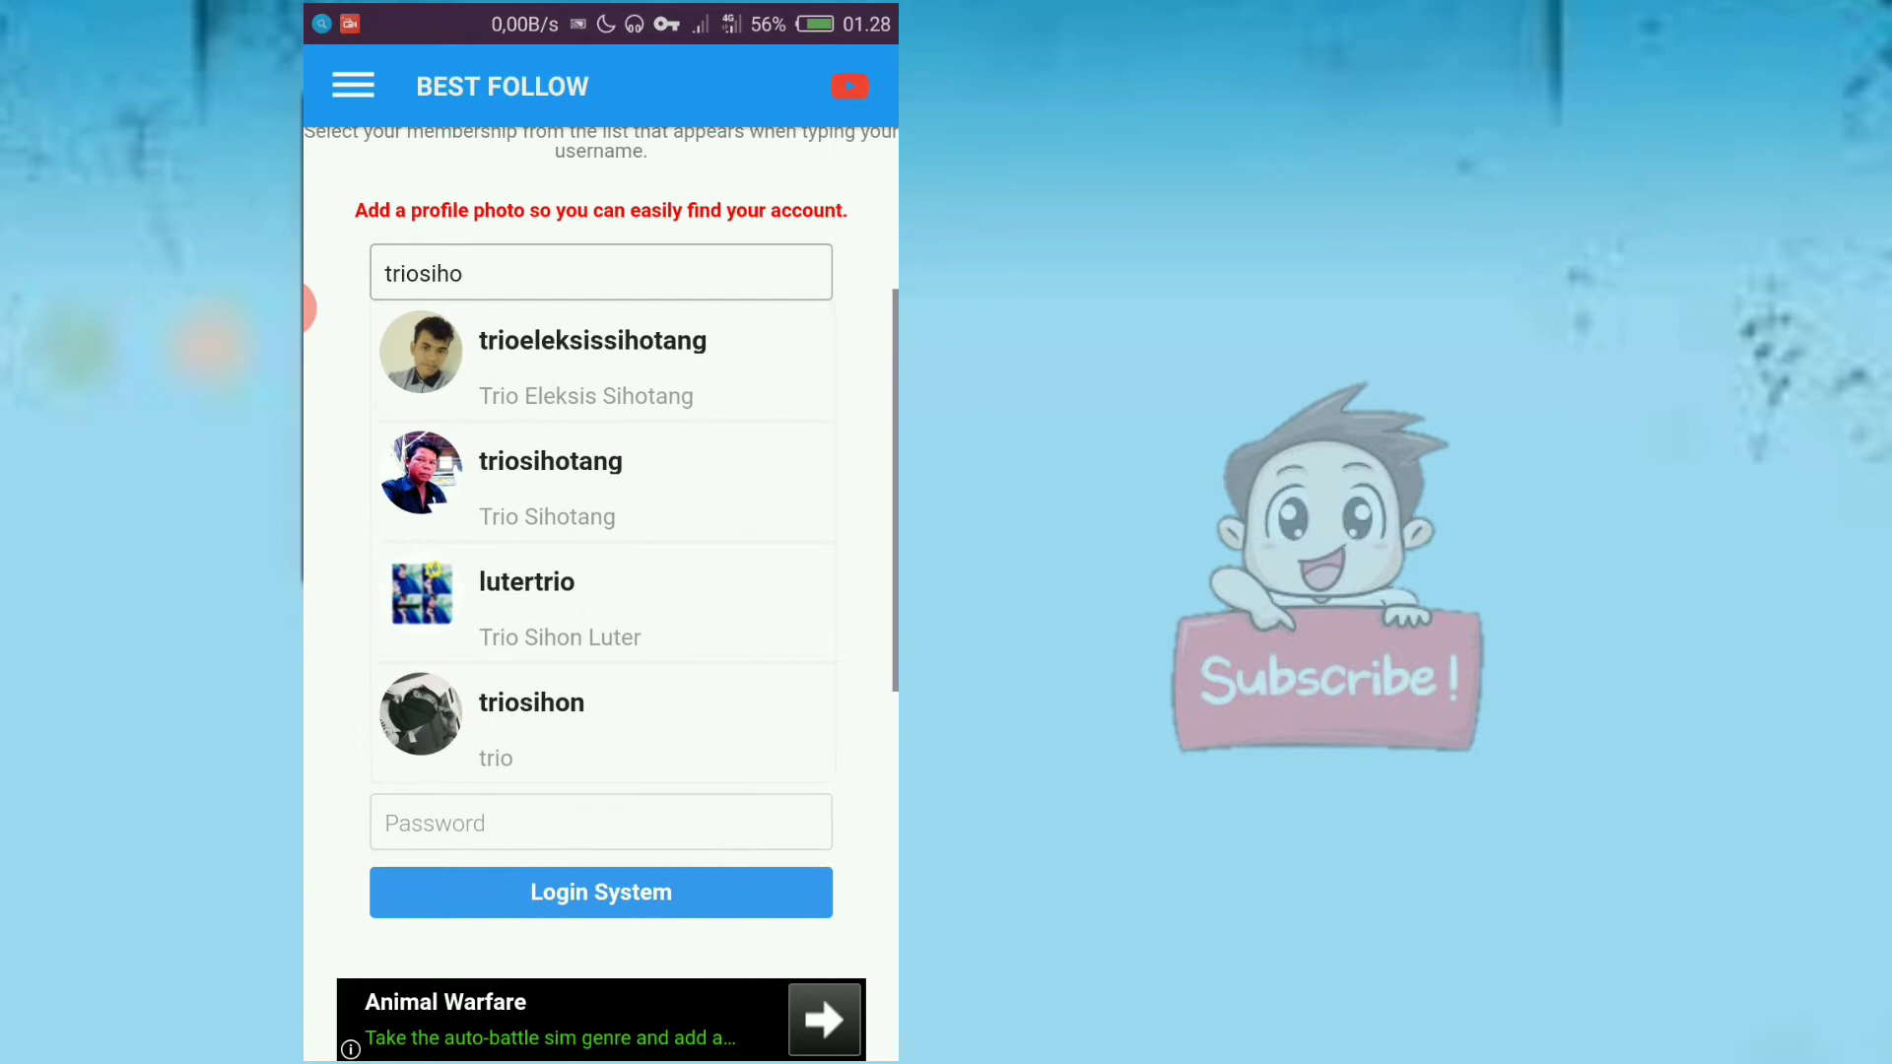
pyautogui.click(602, 724)
pyautogui.click(601, 340)
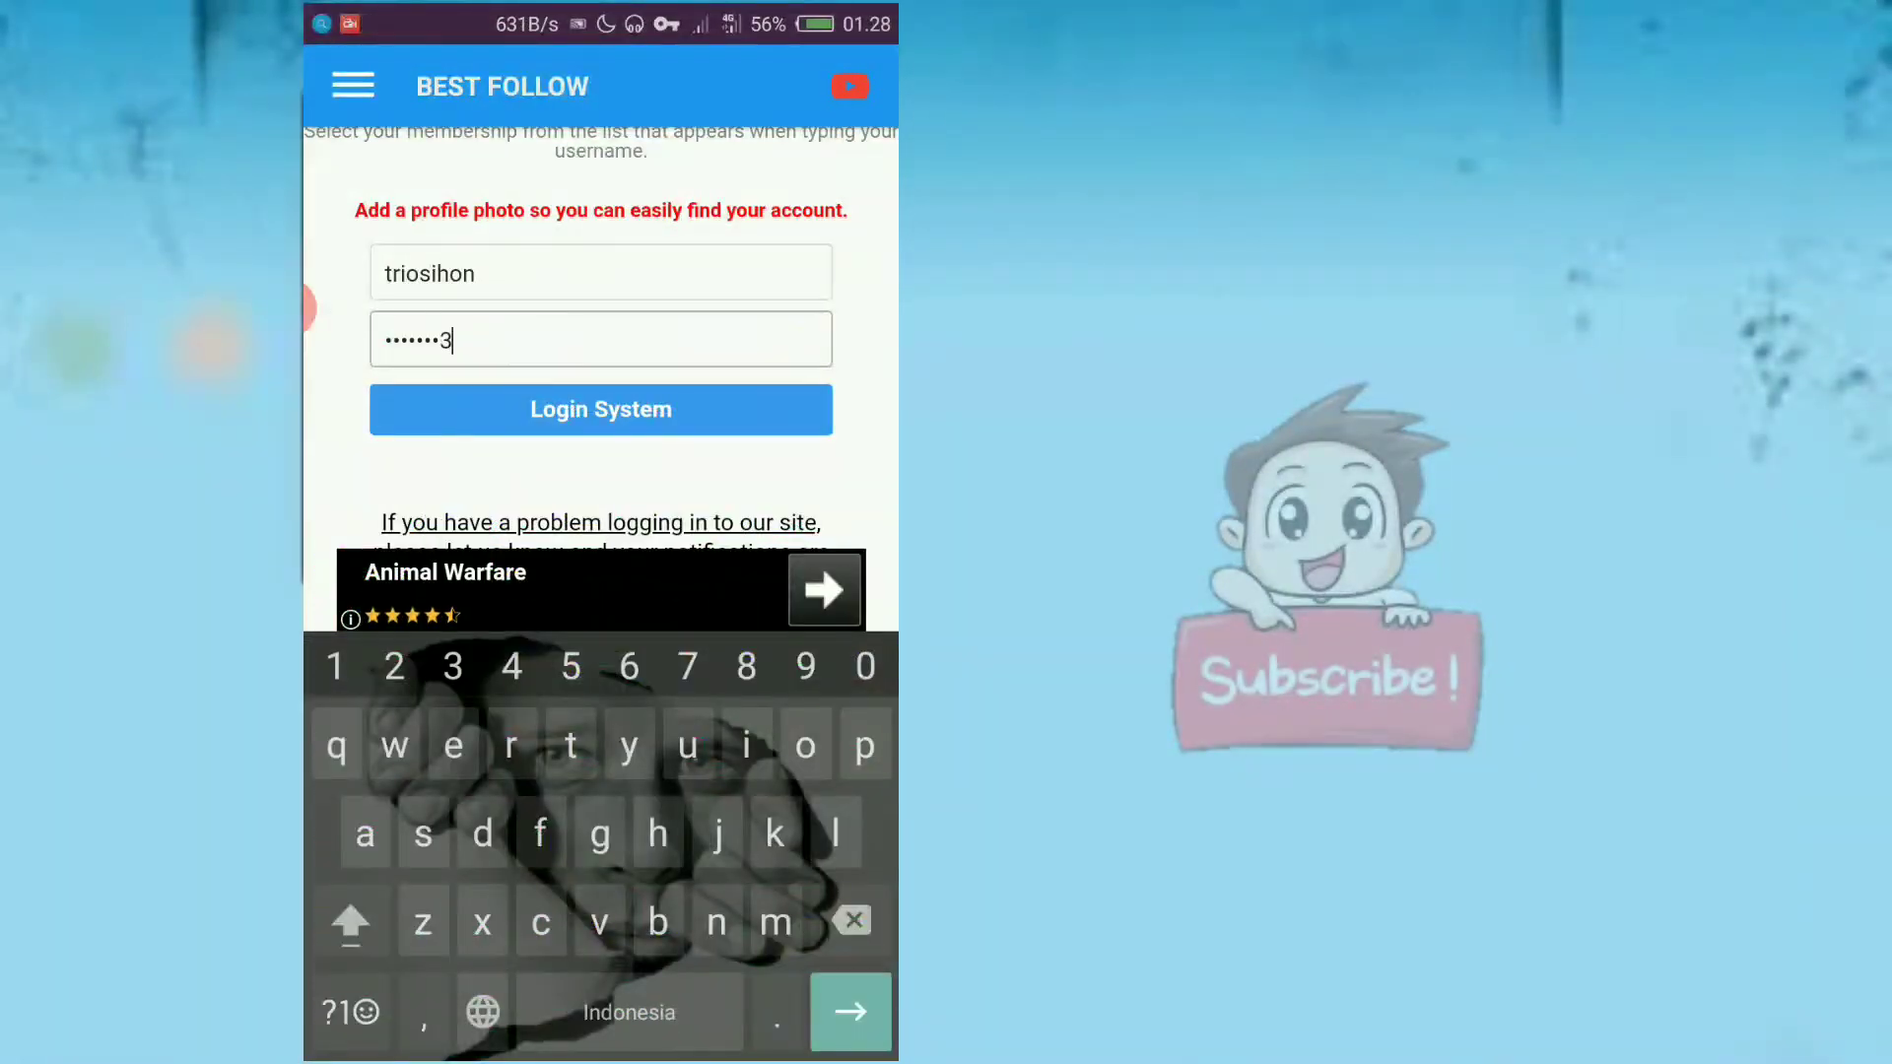
pyautogui.press('Escape')
pyautogui.scroll(5, 600, 592)
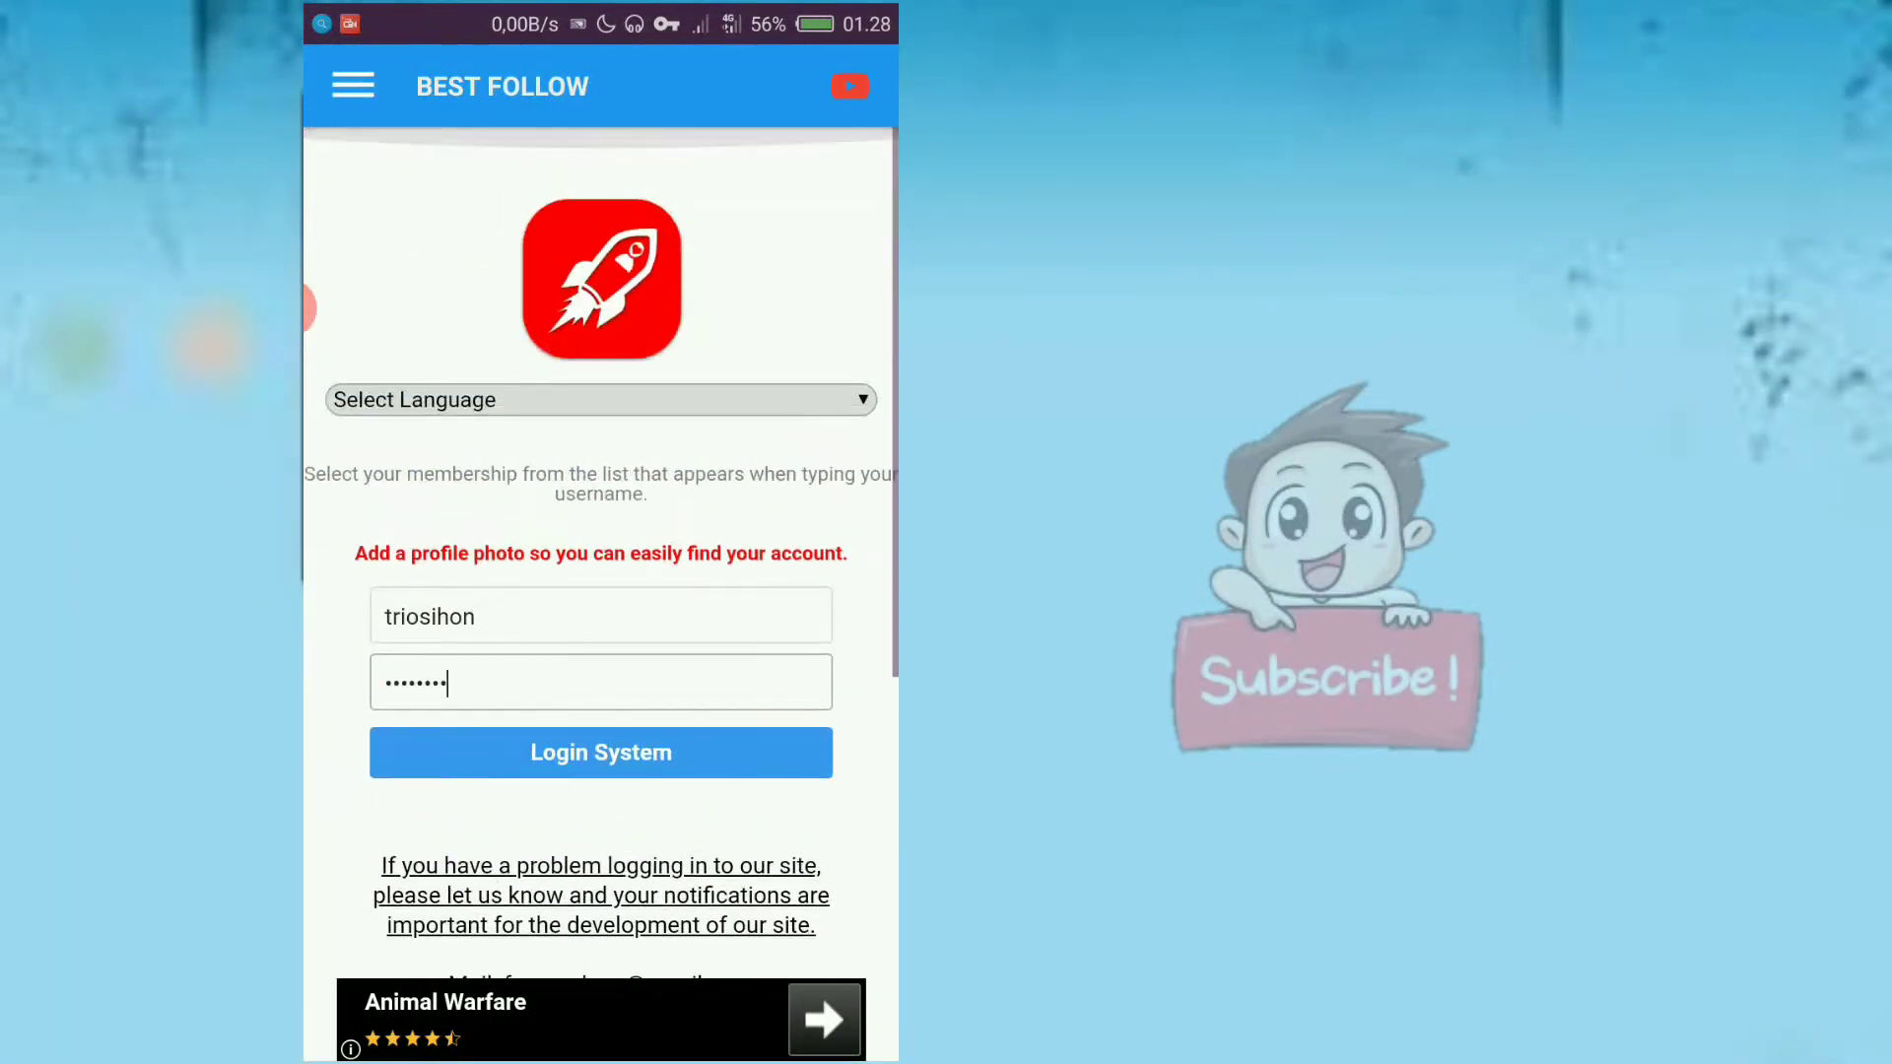
# Log in to Best Follow and reach the Follower Sending Tool with its empty username field
pyautogui.click(601, 753)
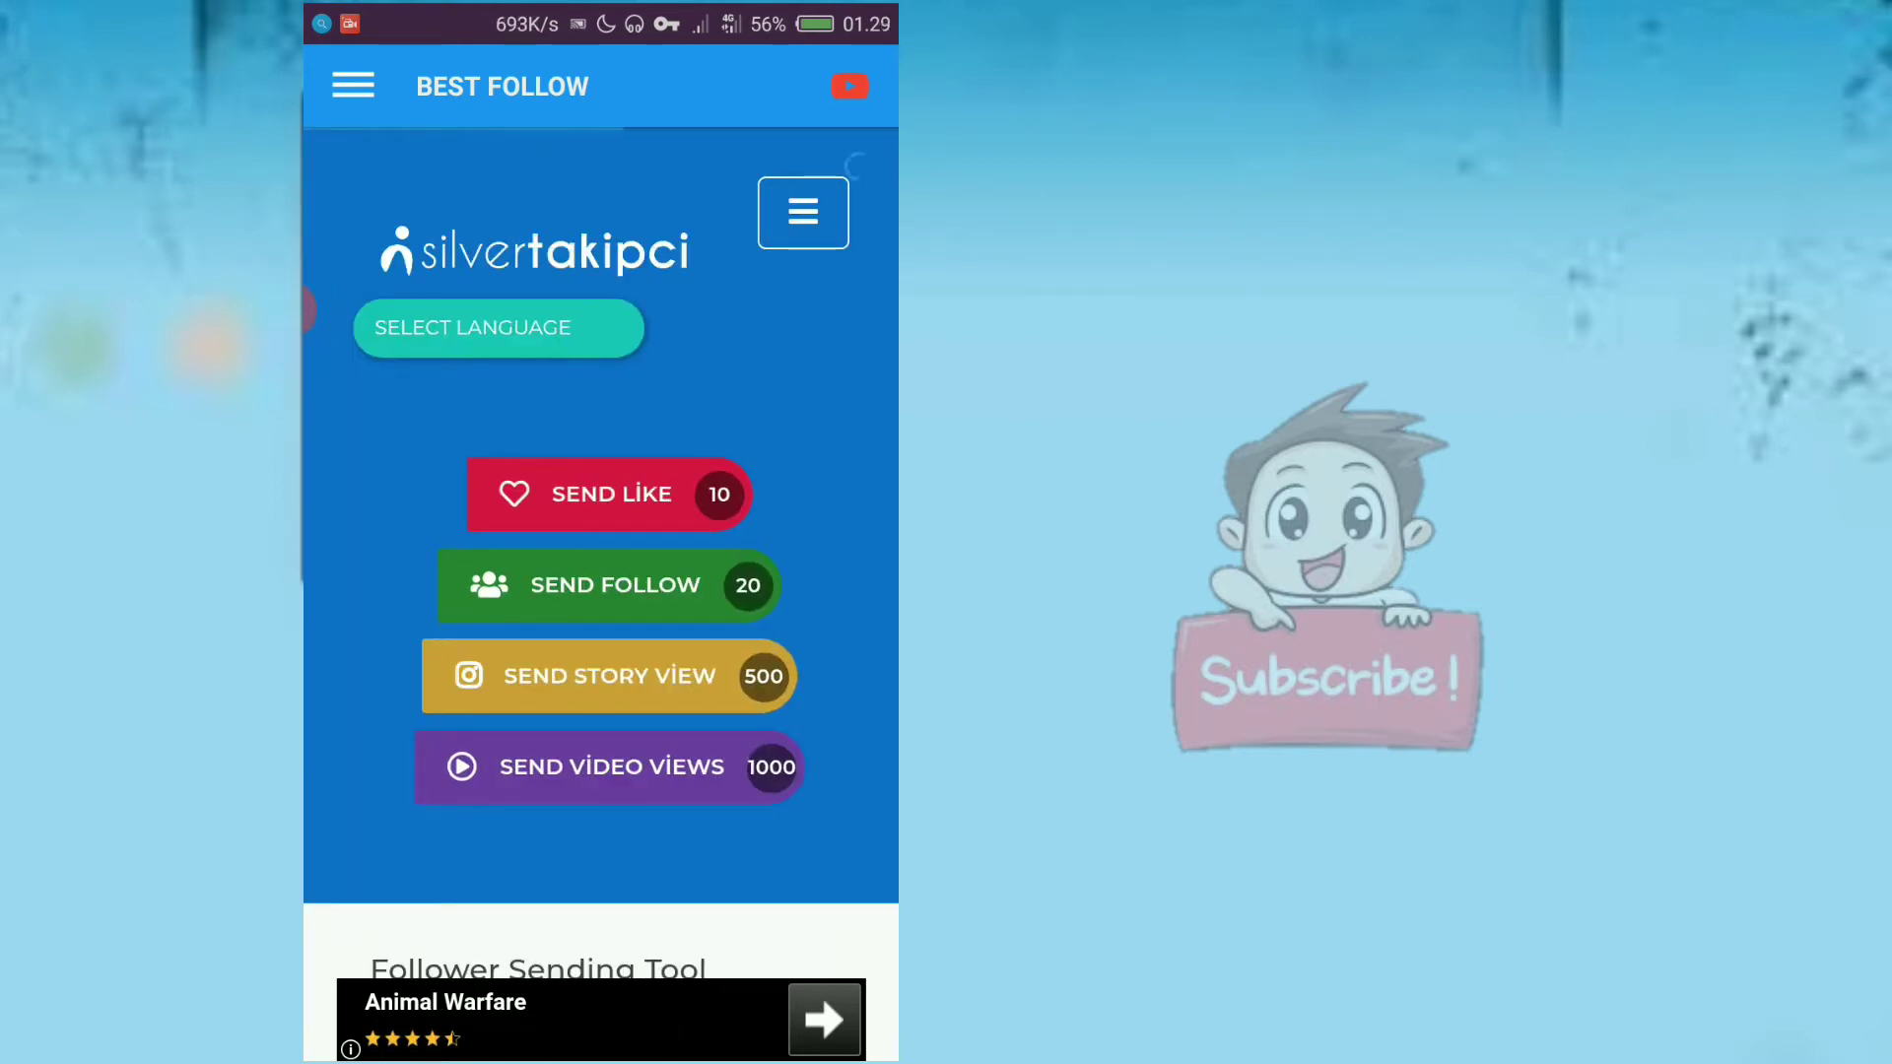
pyautogui.scroll(-3, 602, 554)
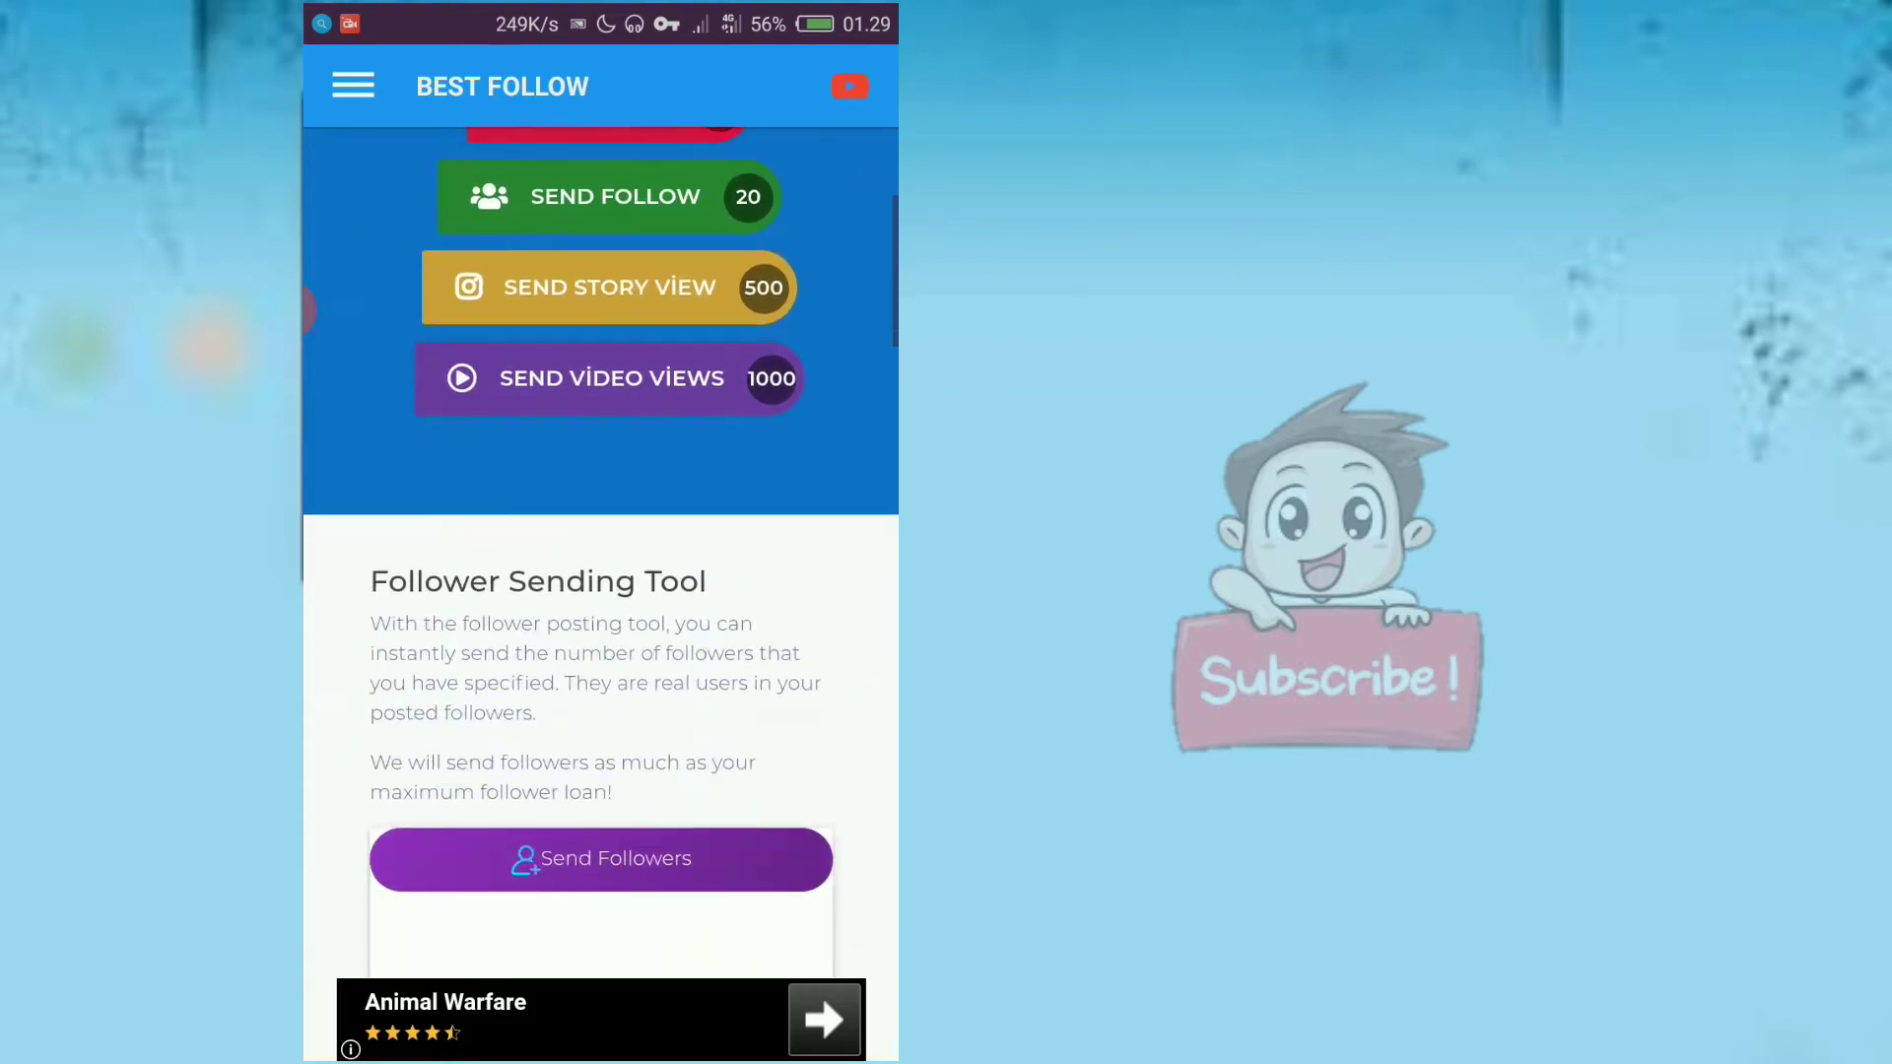
pyautogui.scroll(-5, 600, 555)
pyautogui.scroll(-1, 600, 555)
pyautogui.scroll(5, 600, 555)
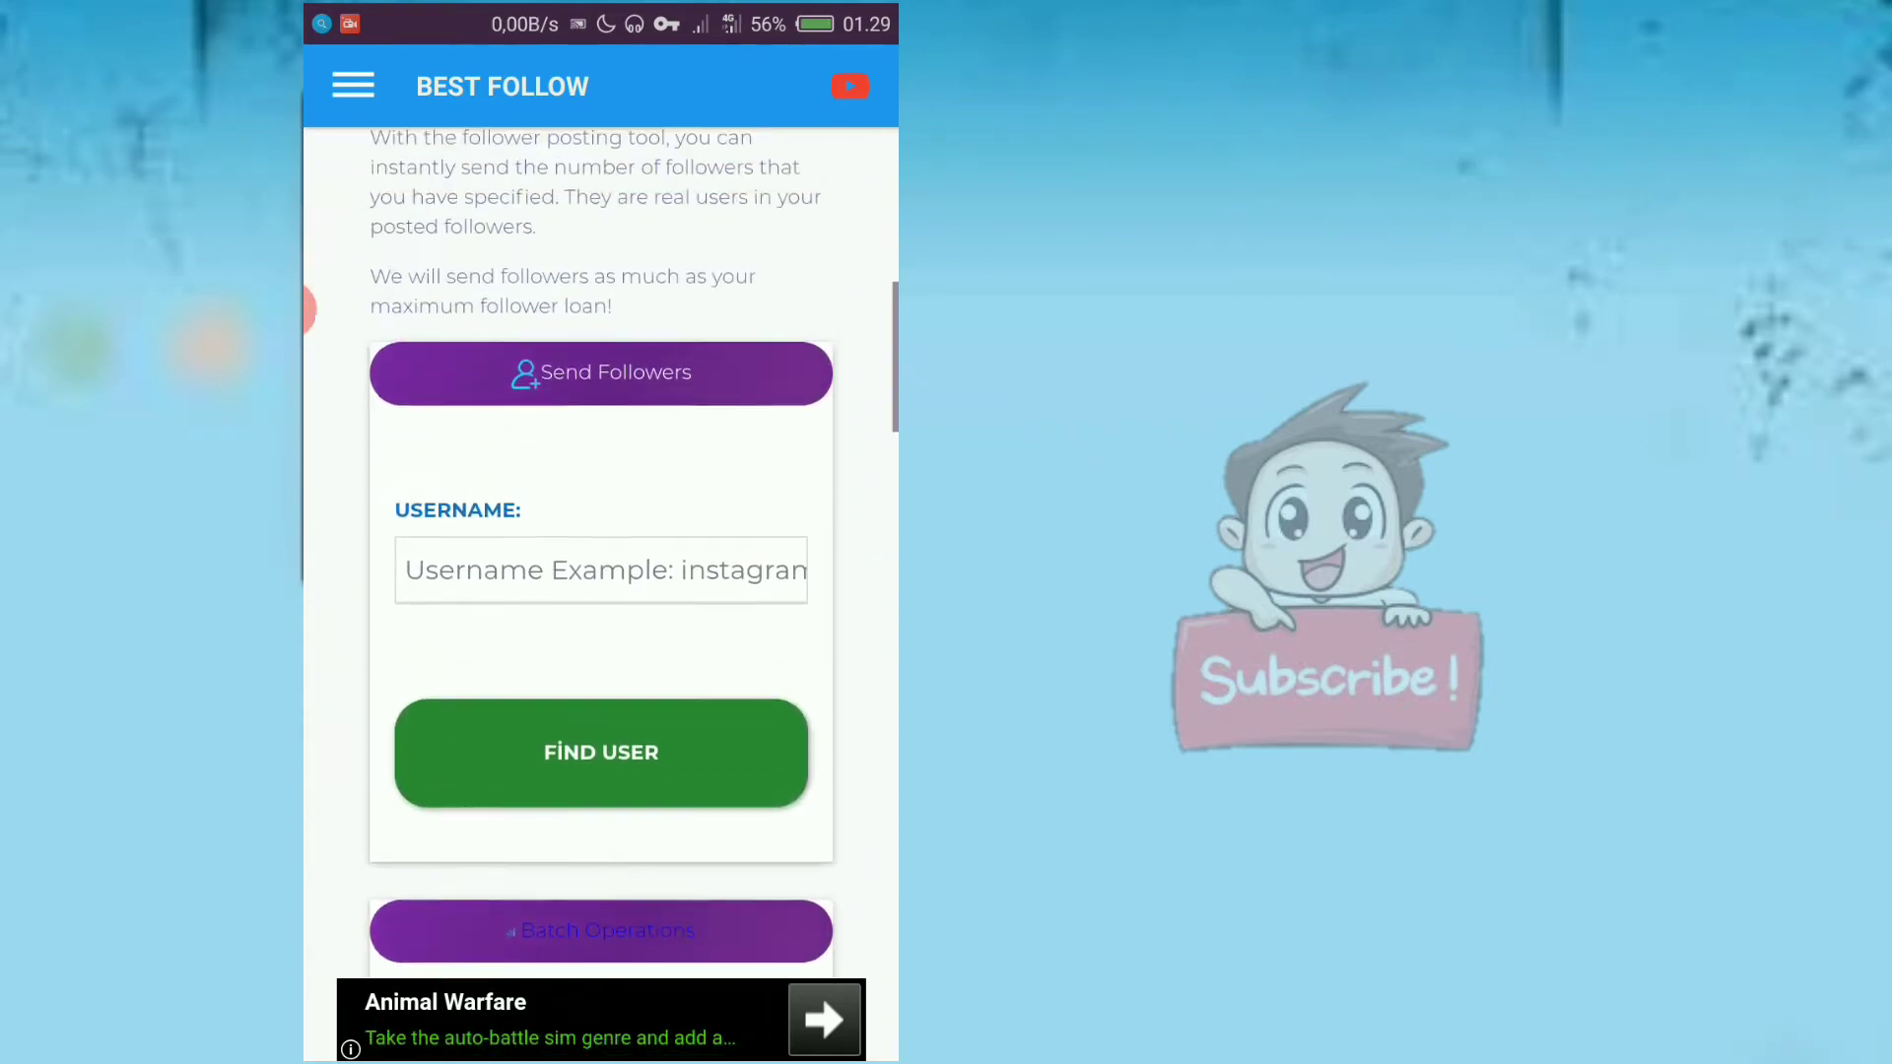
pyautogui.scroll(-6, 601, 591)
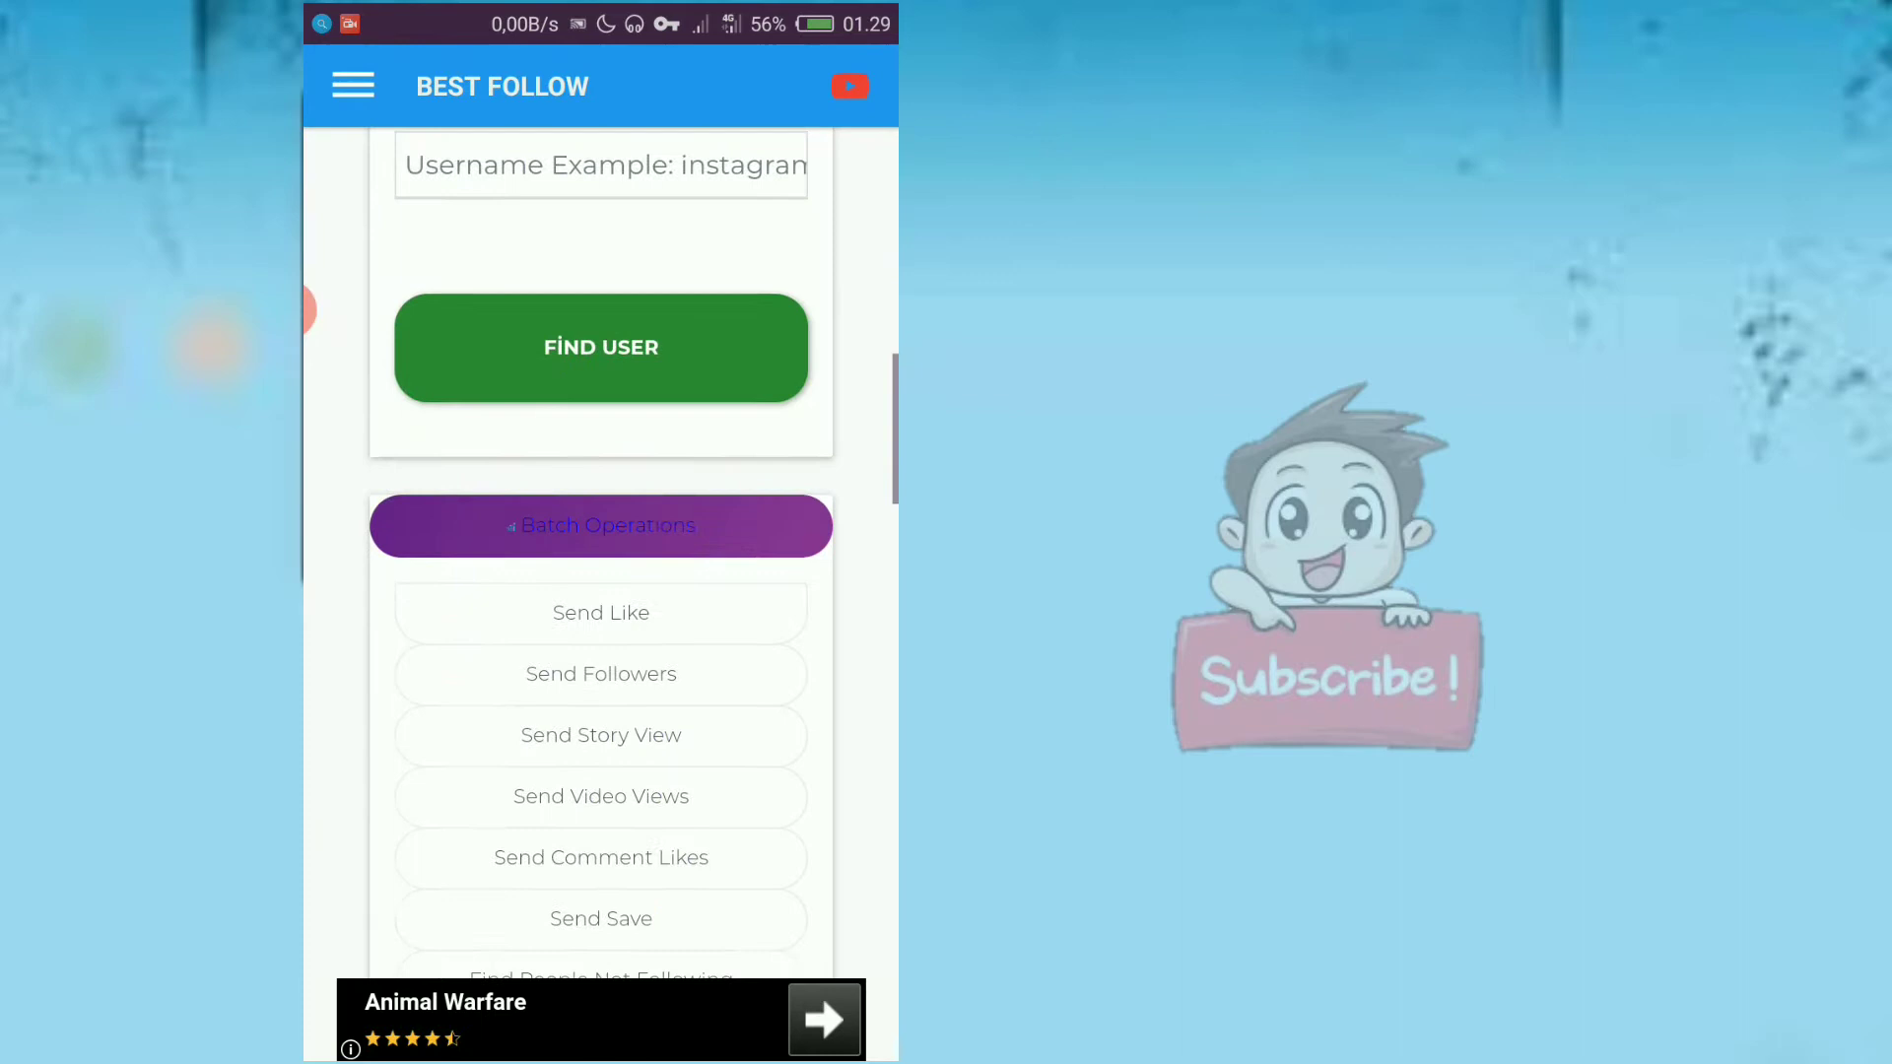
pyautogui.scroll(5, 601, 591)
pyautogui.scroll(1, 600, 591)
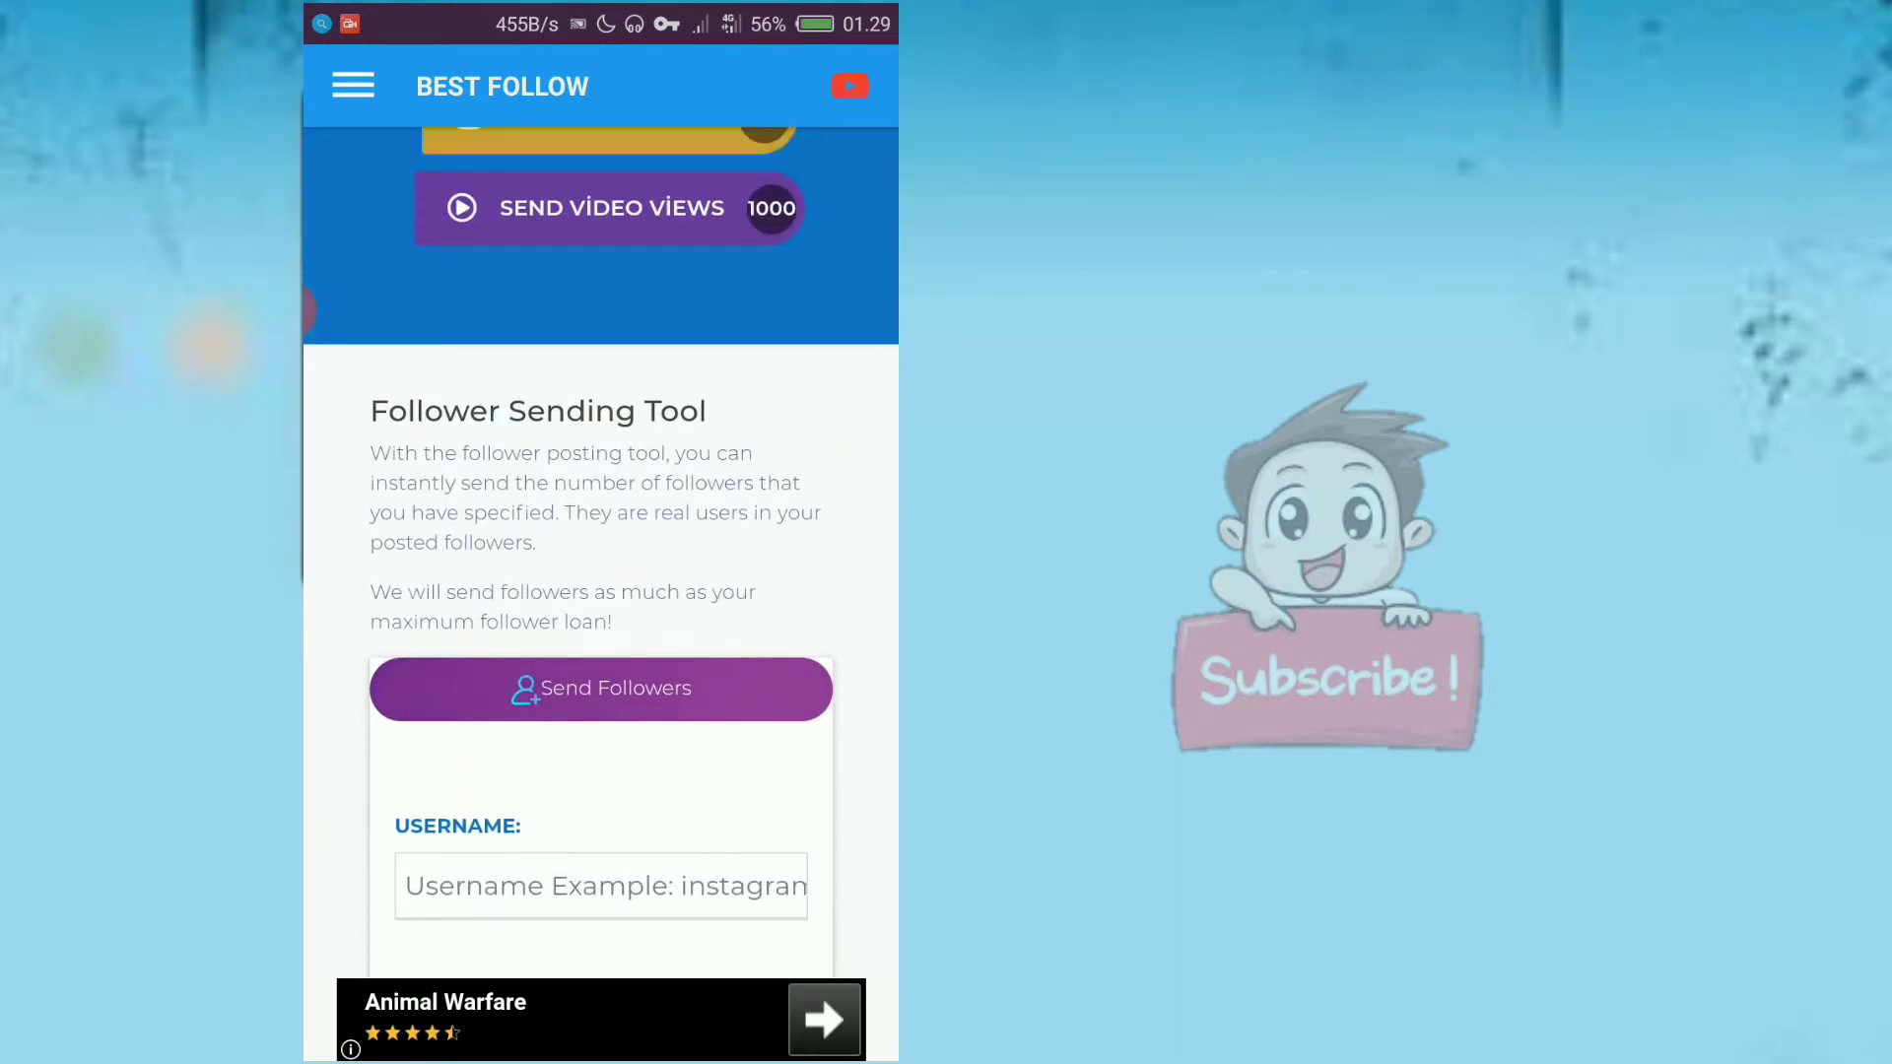
pyautogui.scroll(-1, 601, 554)
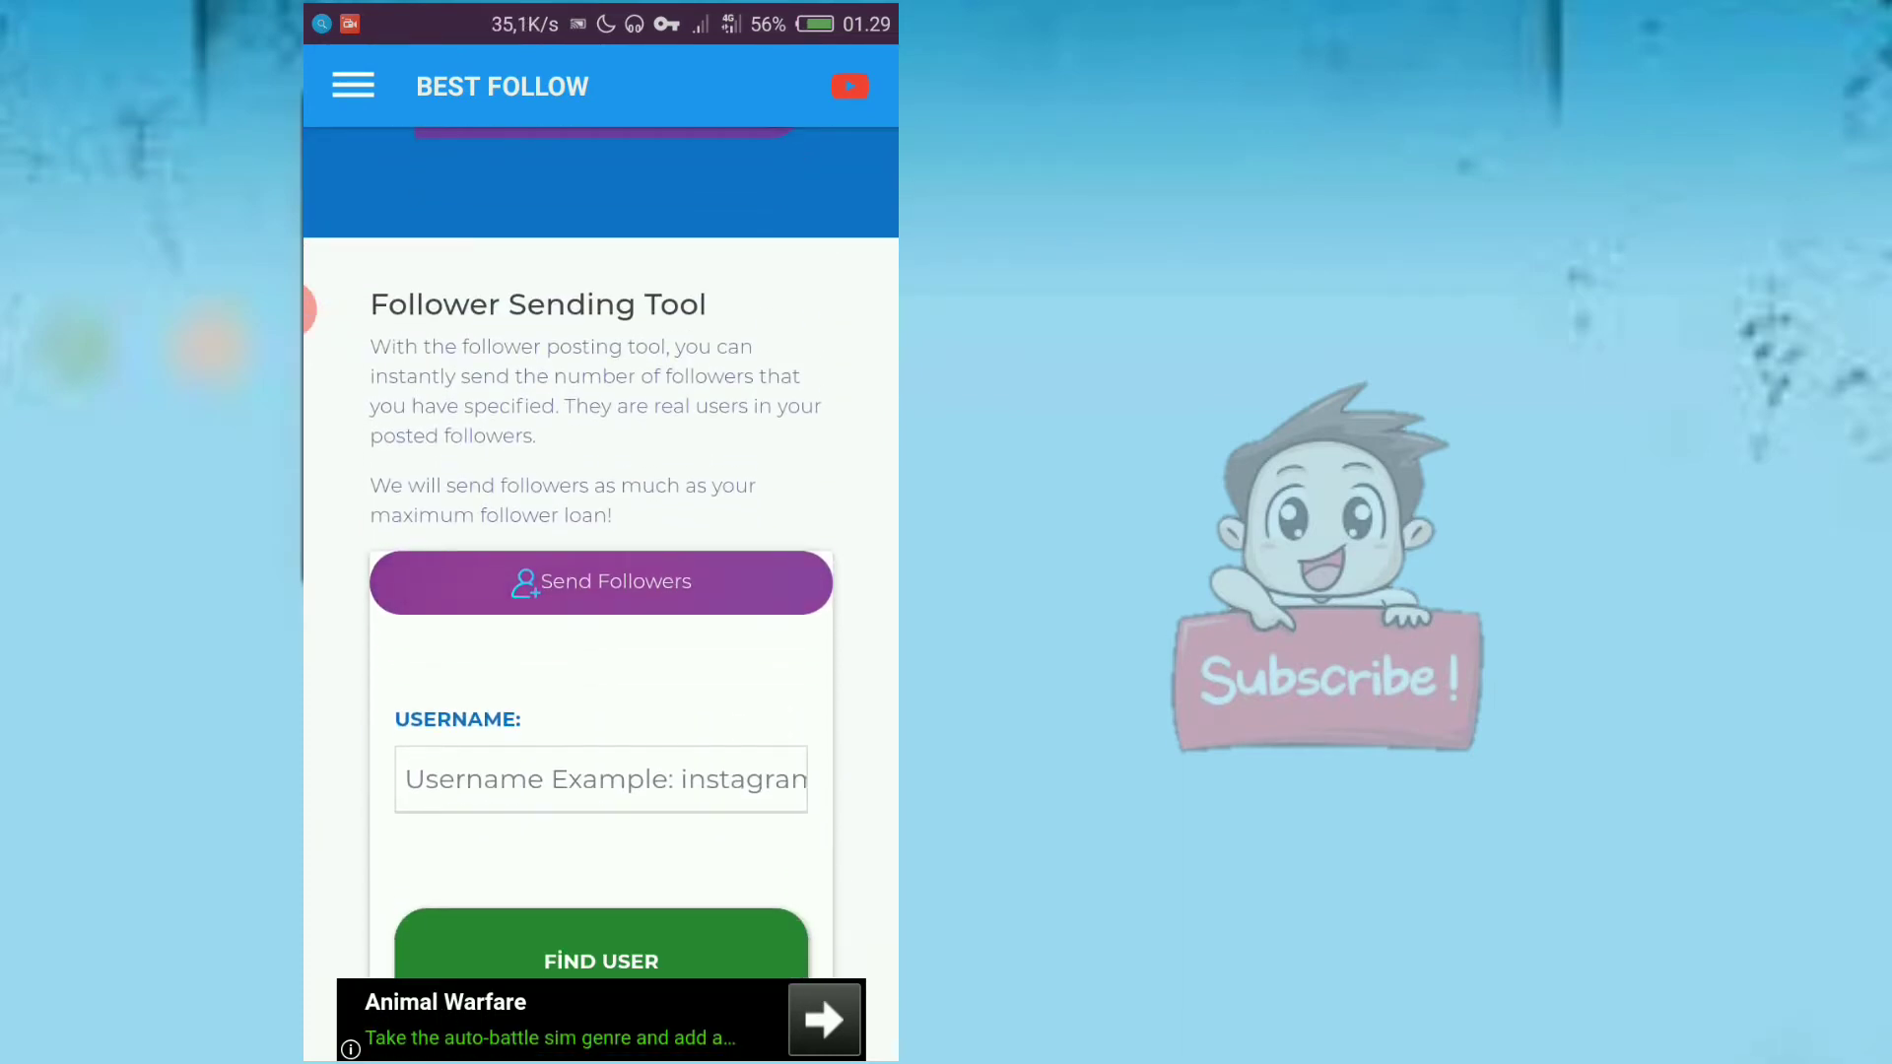
pyautogui.hotkey('alt', 'Tab')
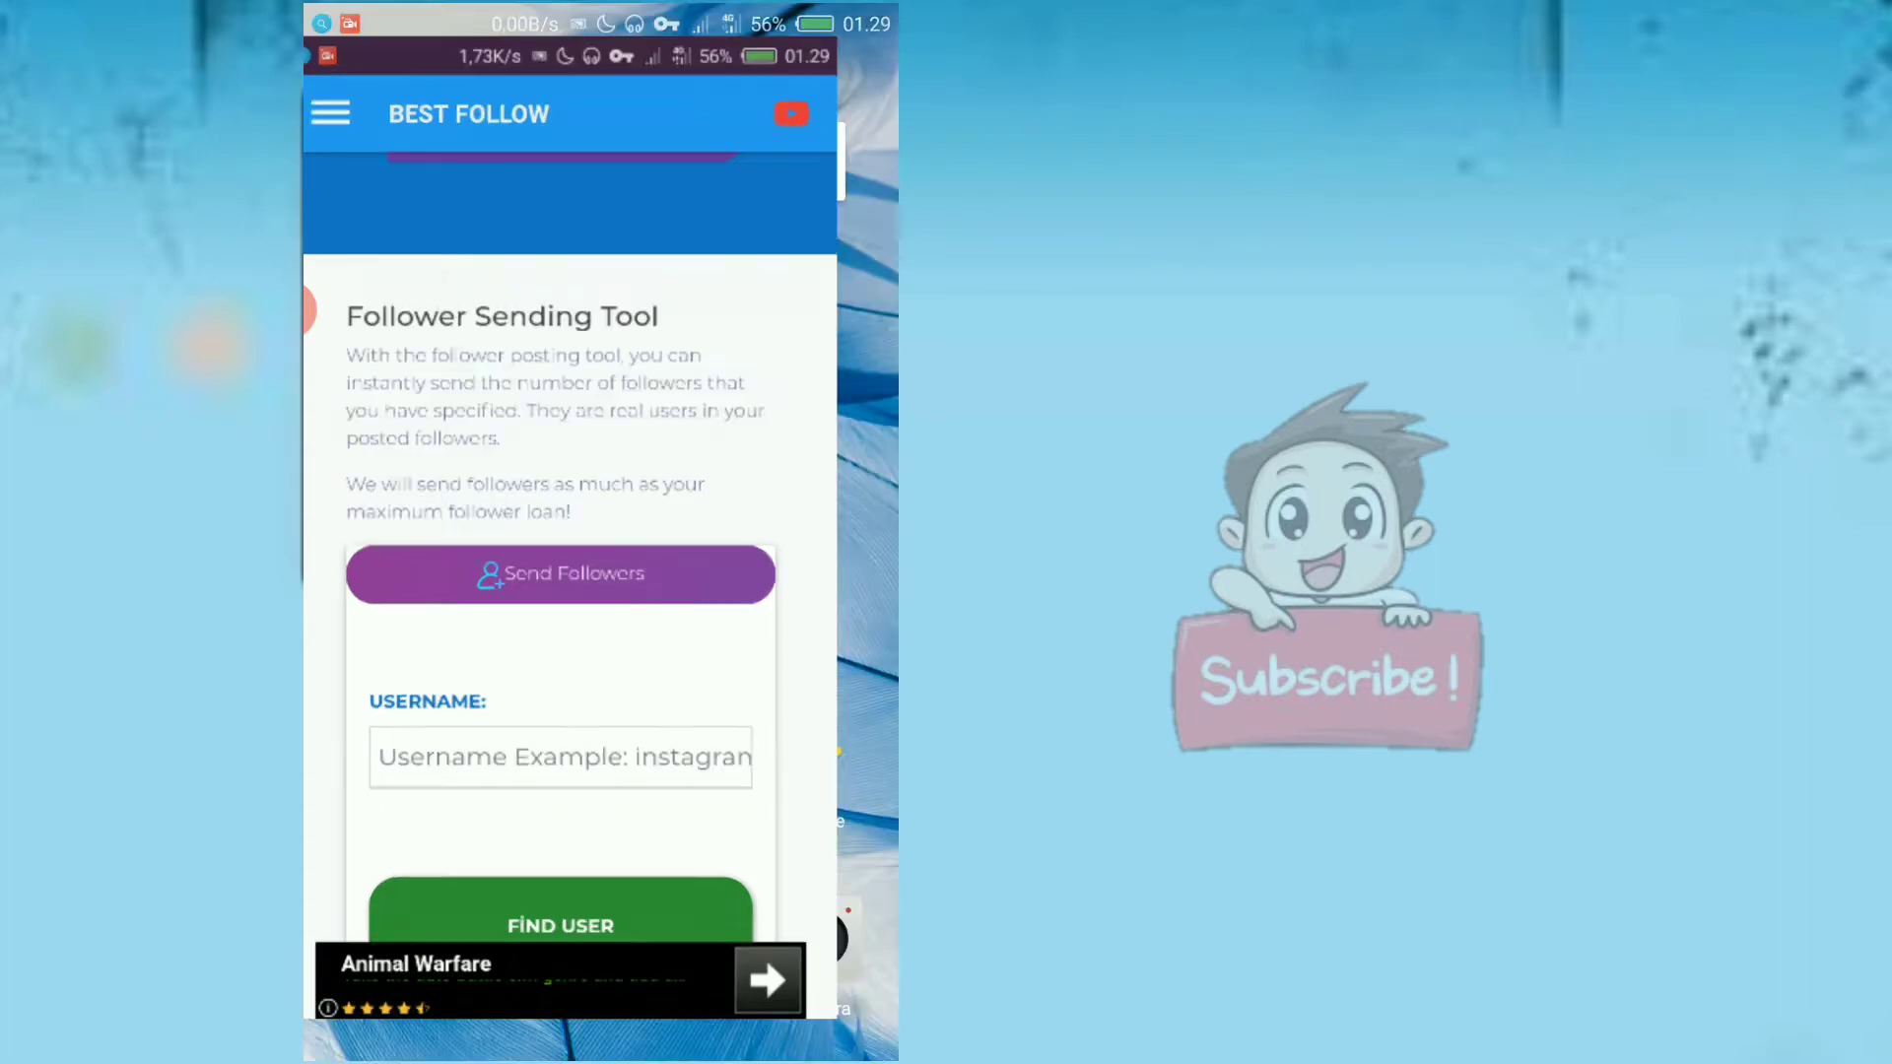
pyautogui.press('Return')
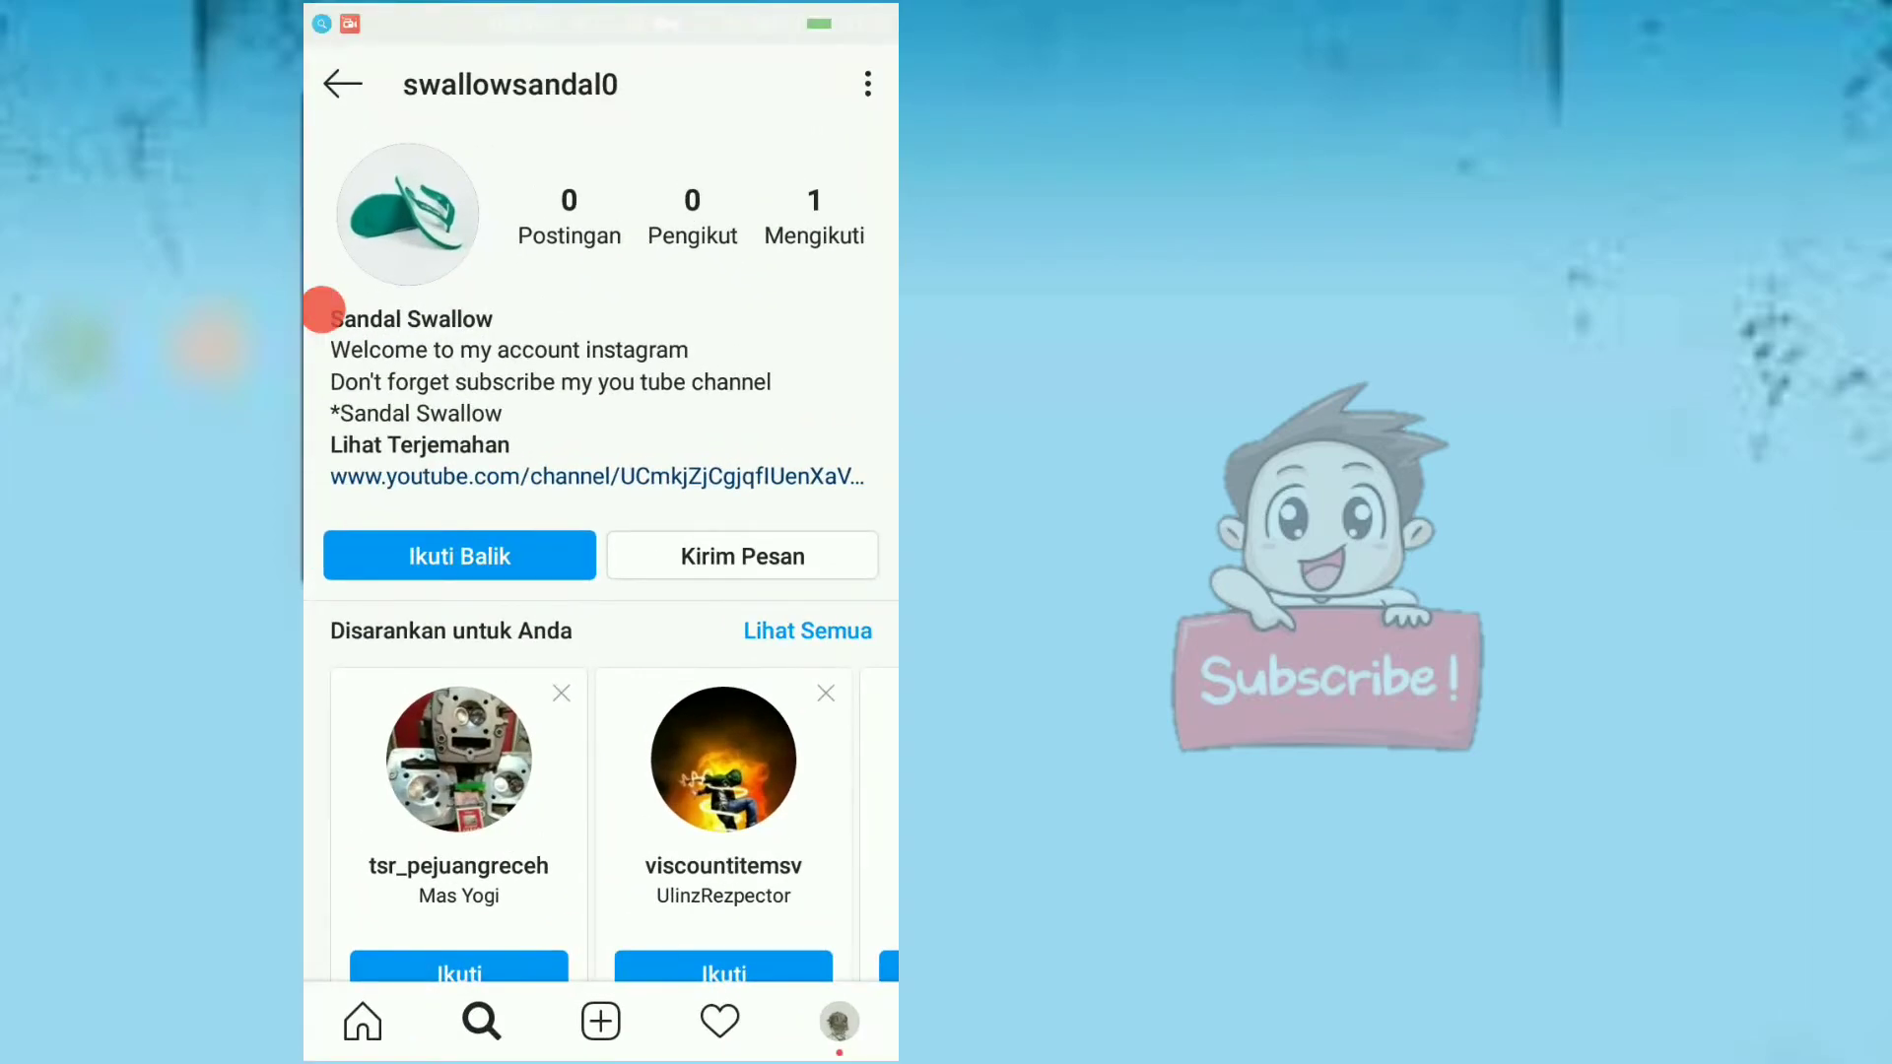
pyautogui.click(868, 83)
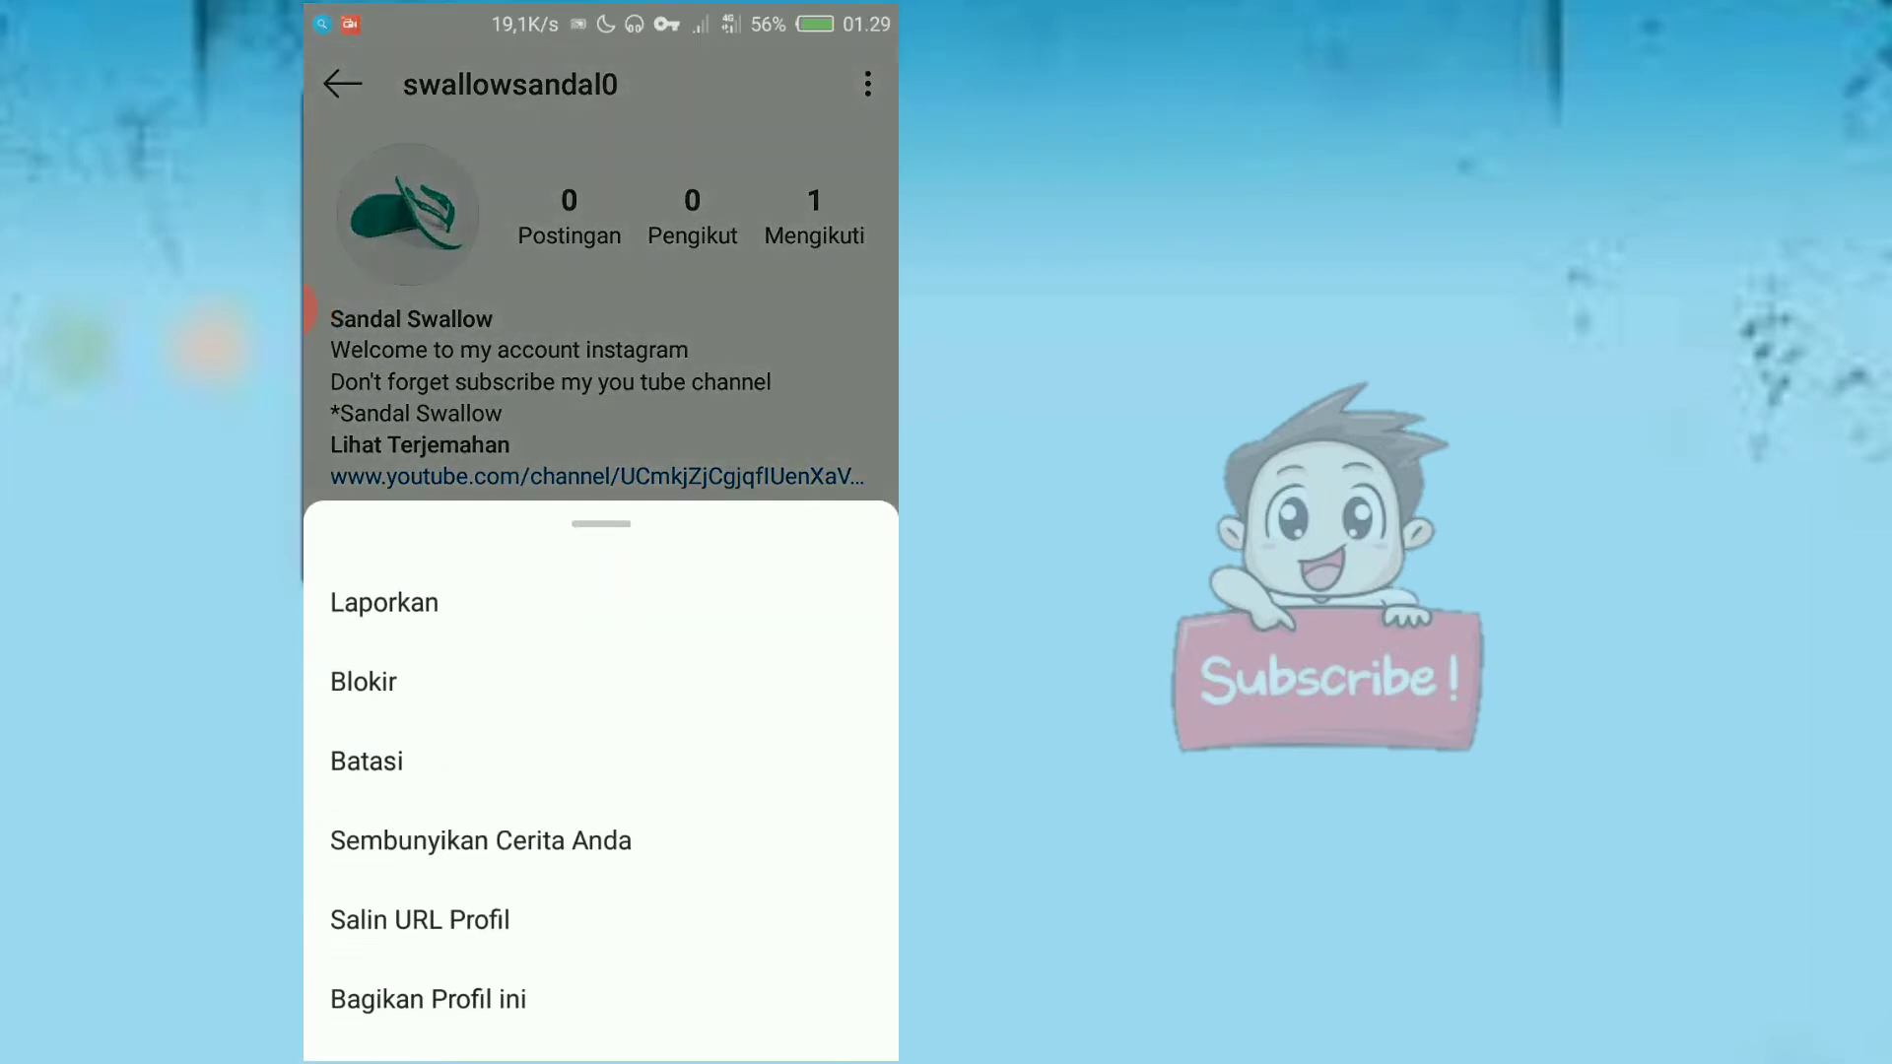
pyautogui.click(421, 920)
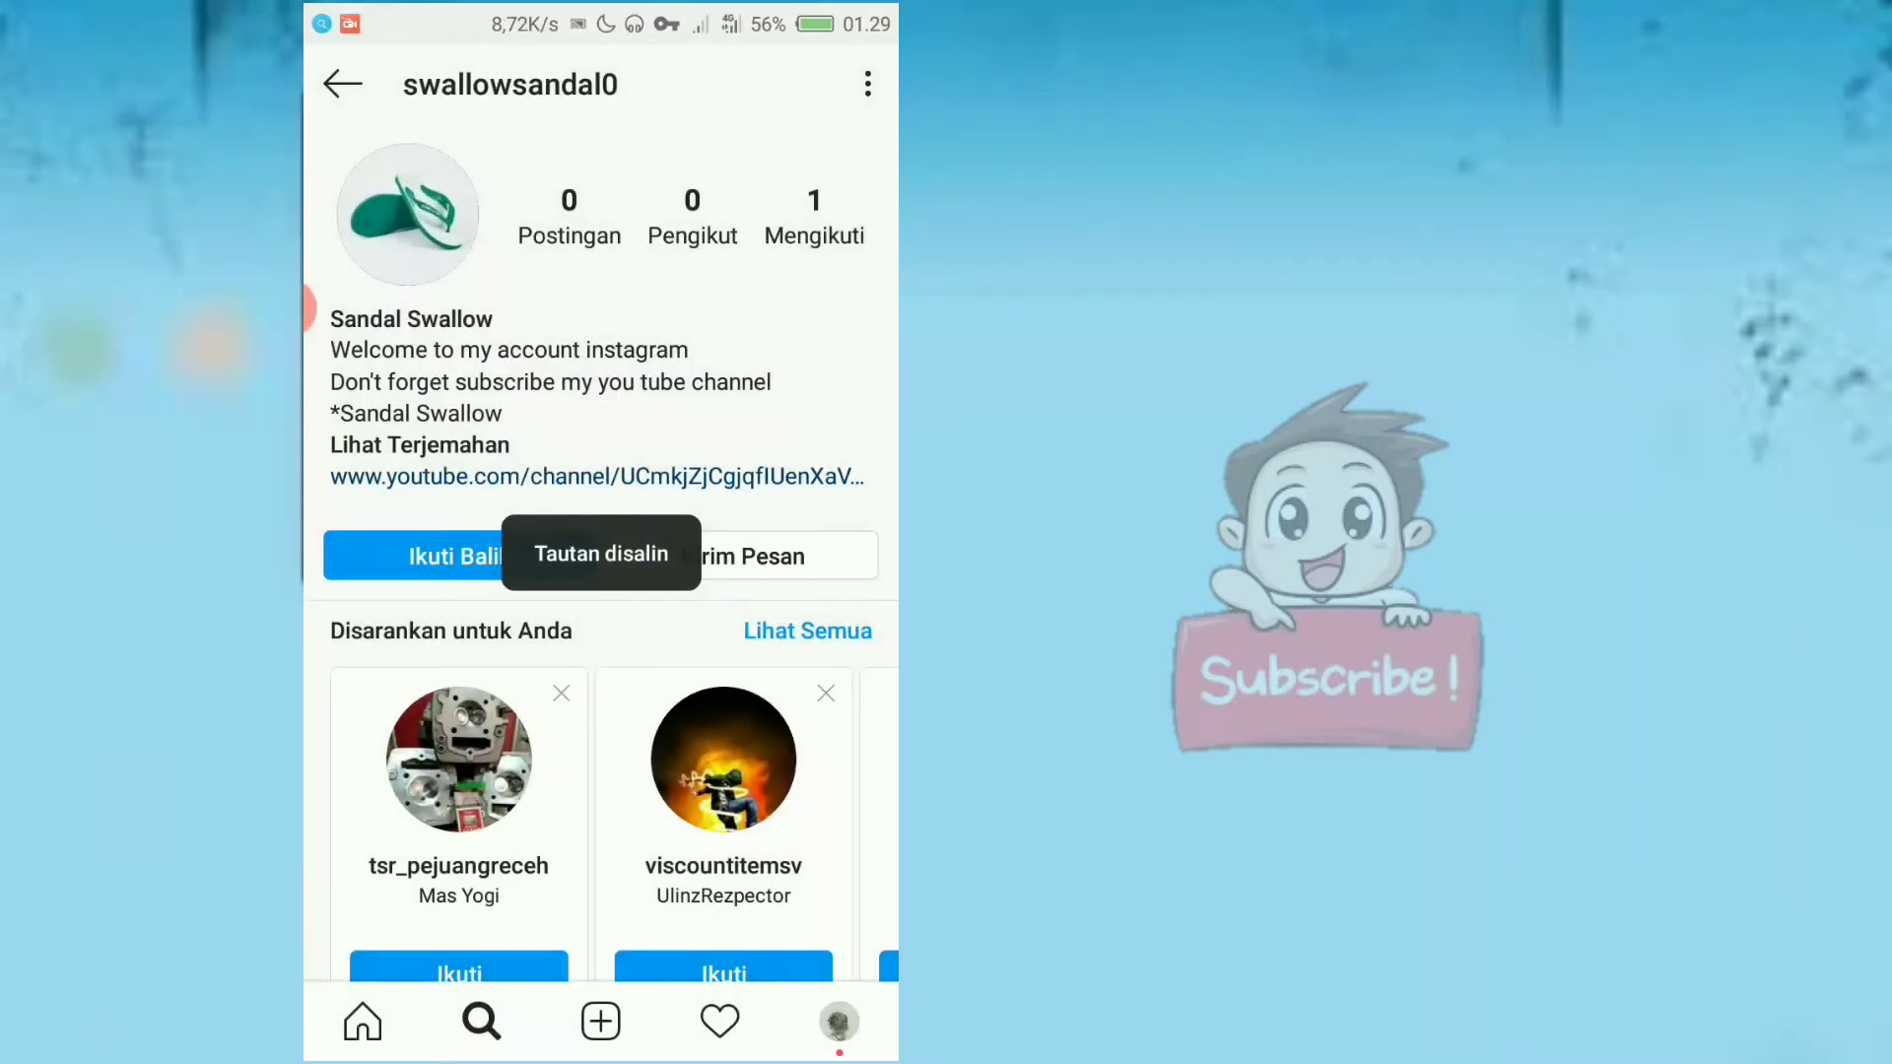
pyautogui.hotkey('alt', 'Tab')
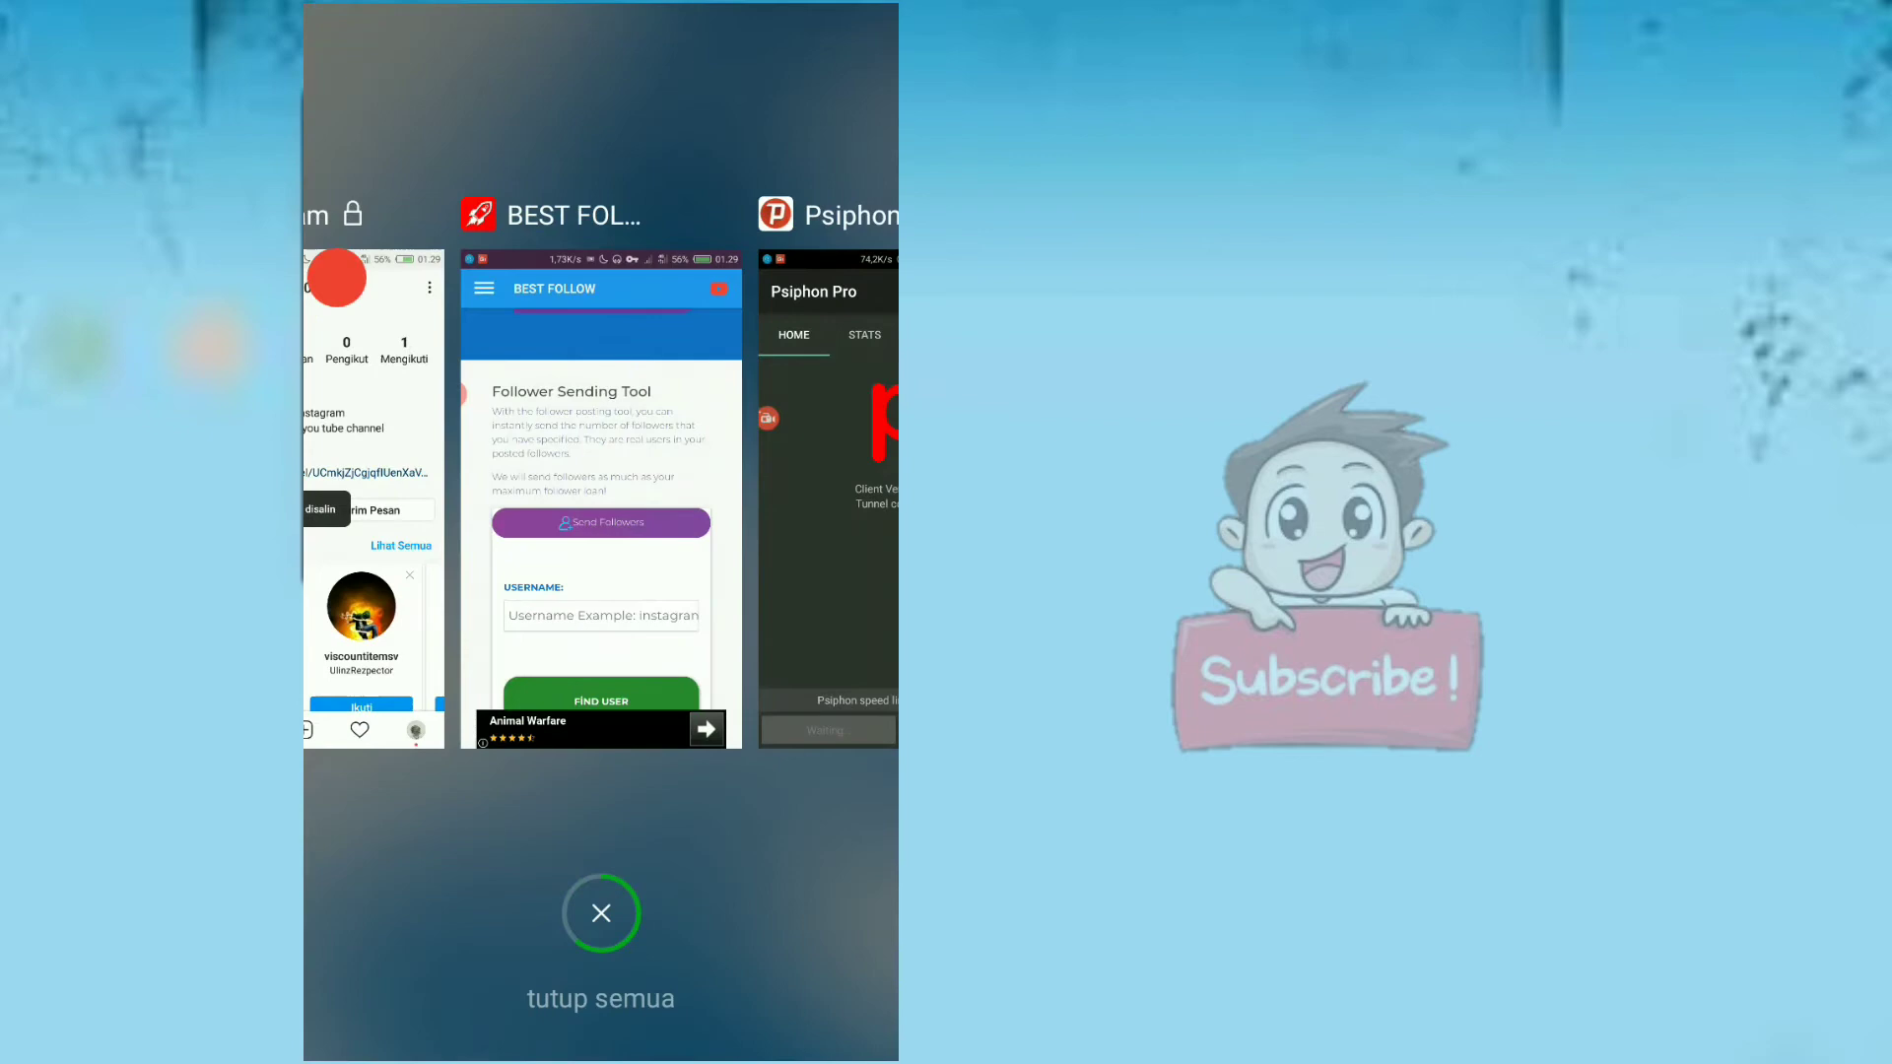
# Paste the copied profile link into Best Follow's username field
pyautogui.click(600, 503)
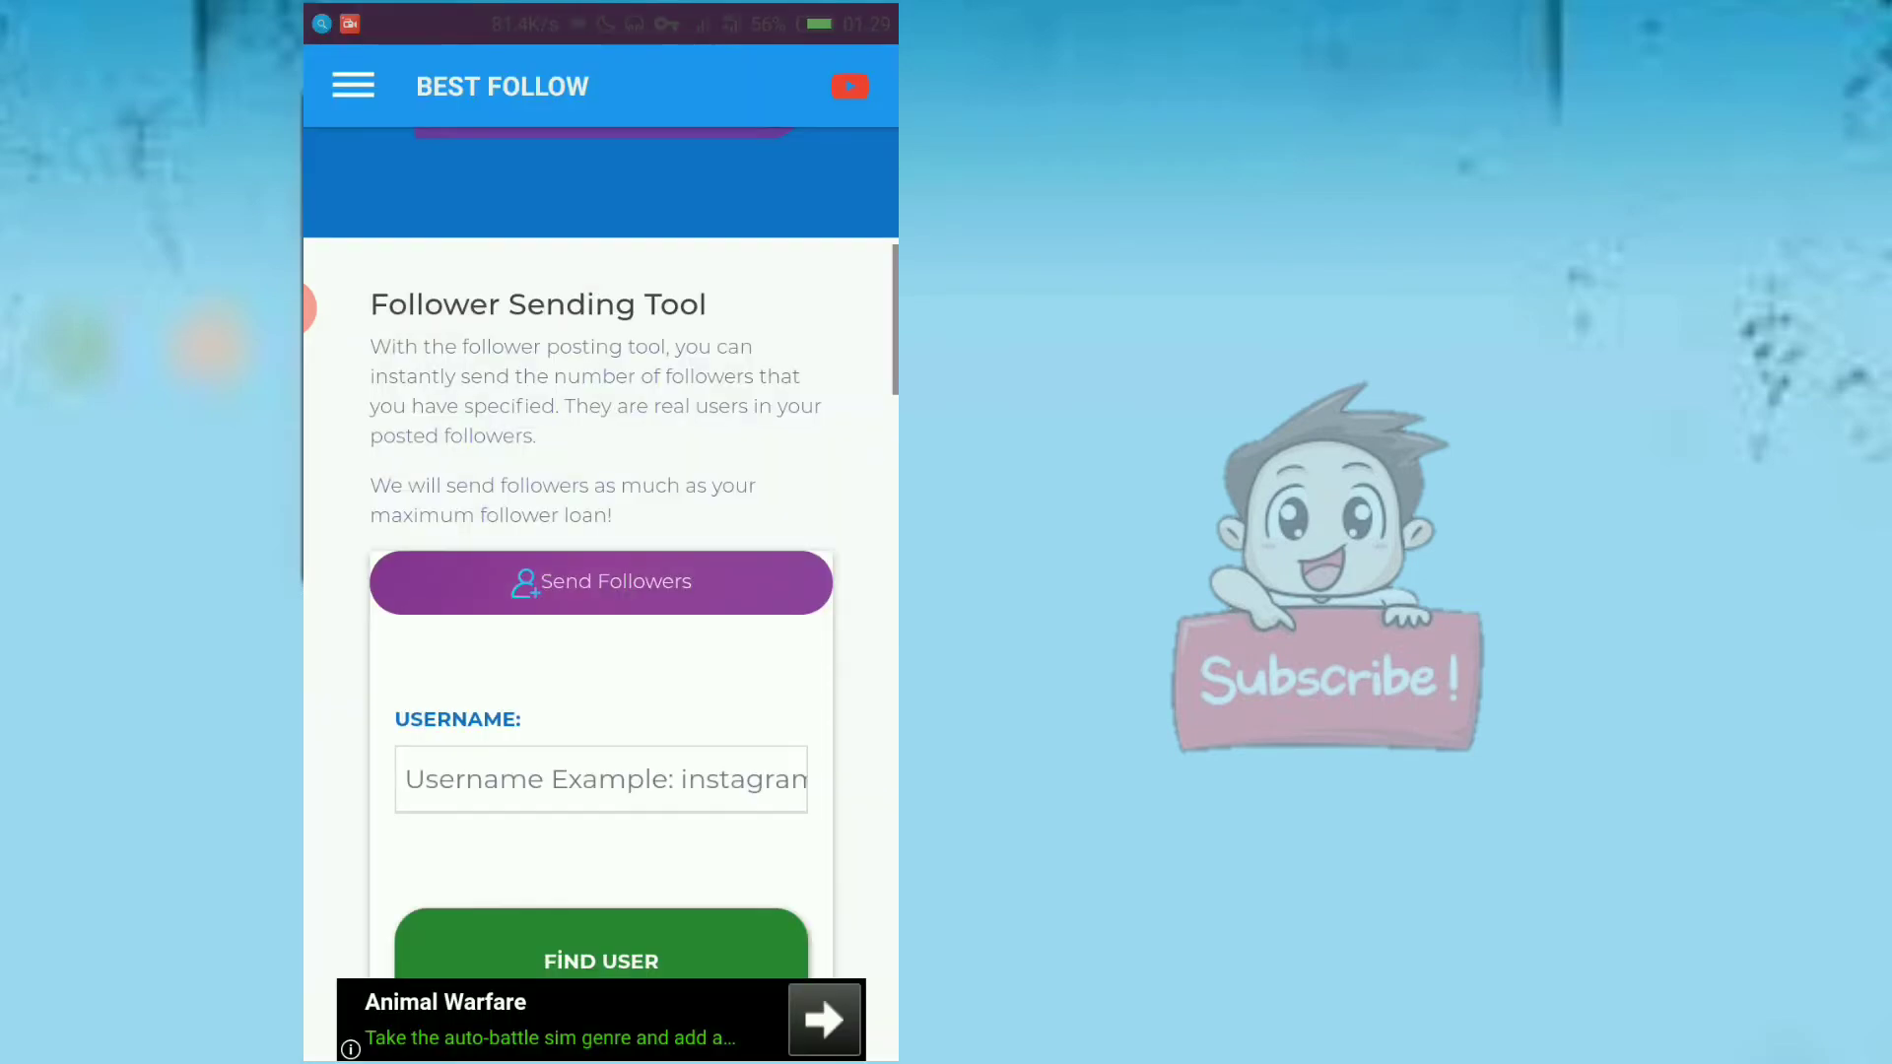
pyautogui.click(601, 779)
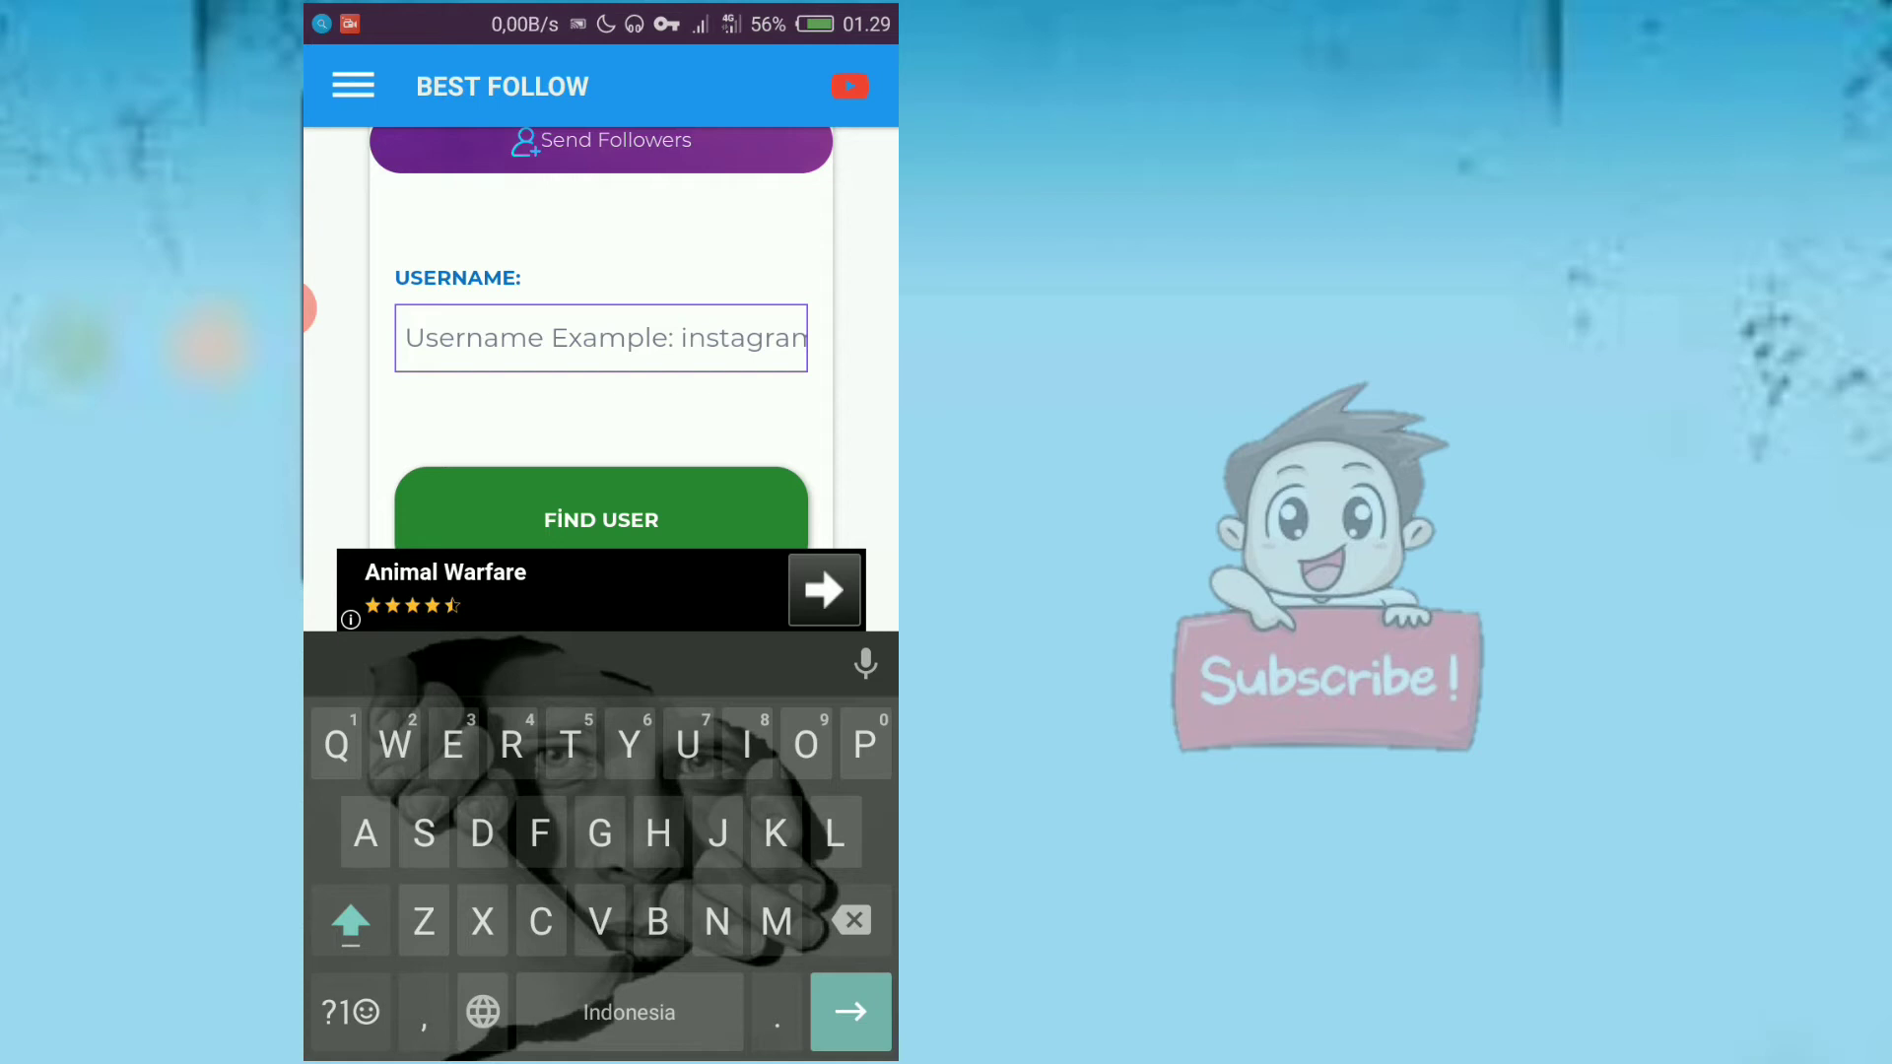
pyautogui.click(405, 378)
pyautogui.click(408, 268)
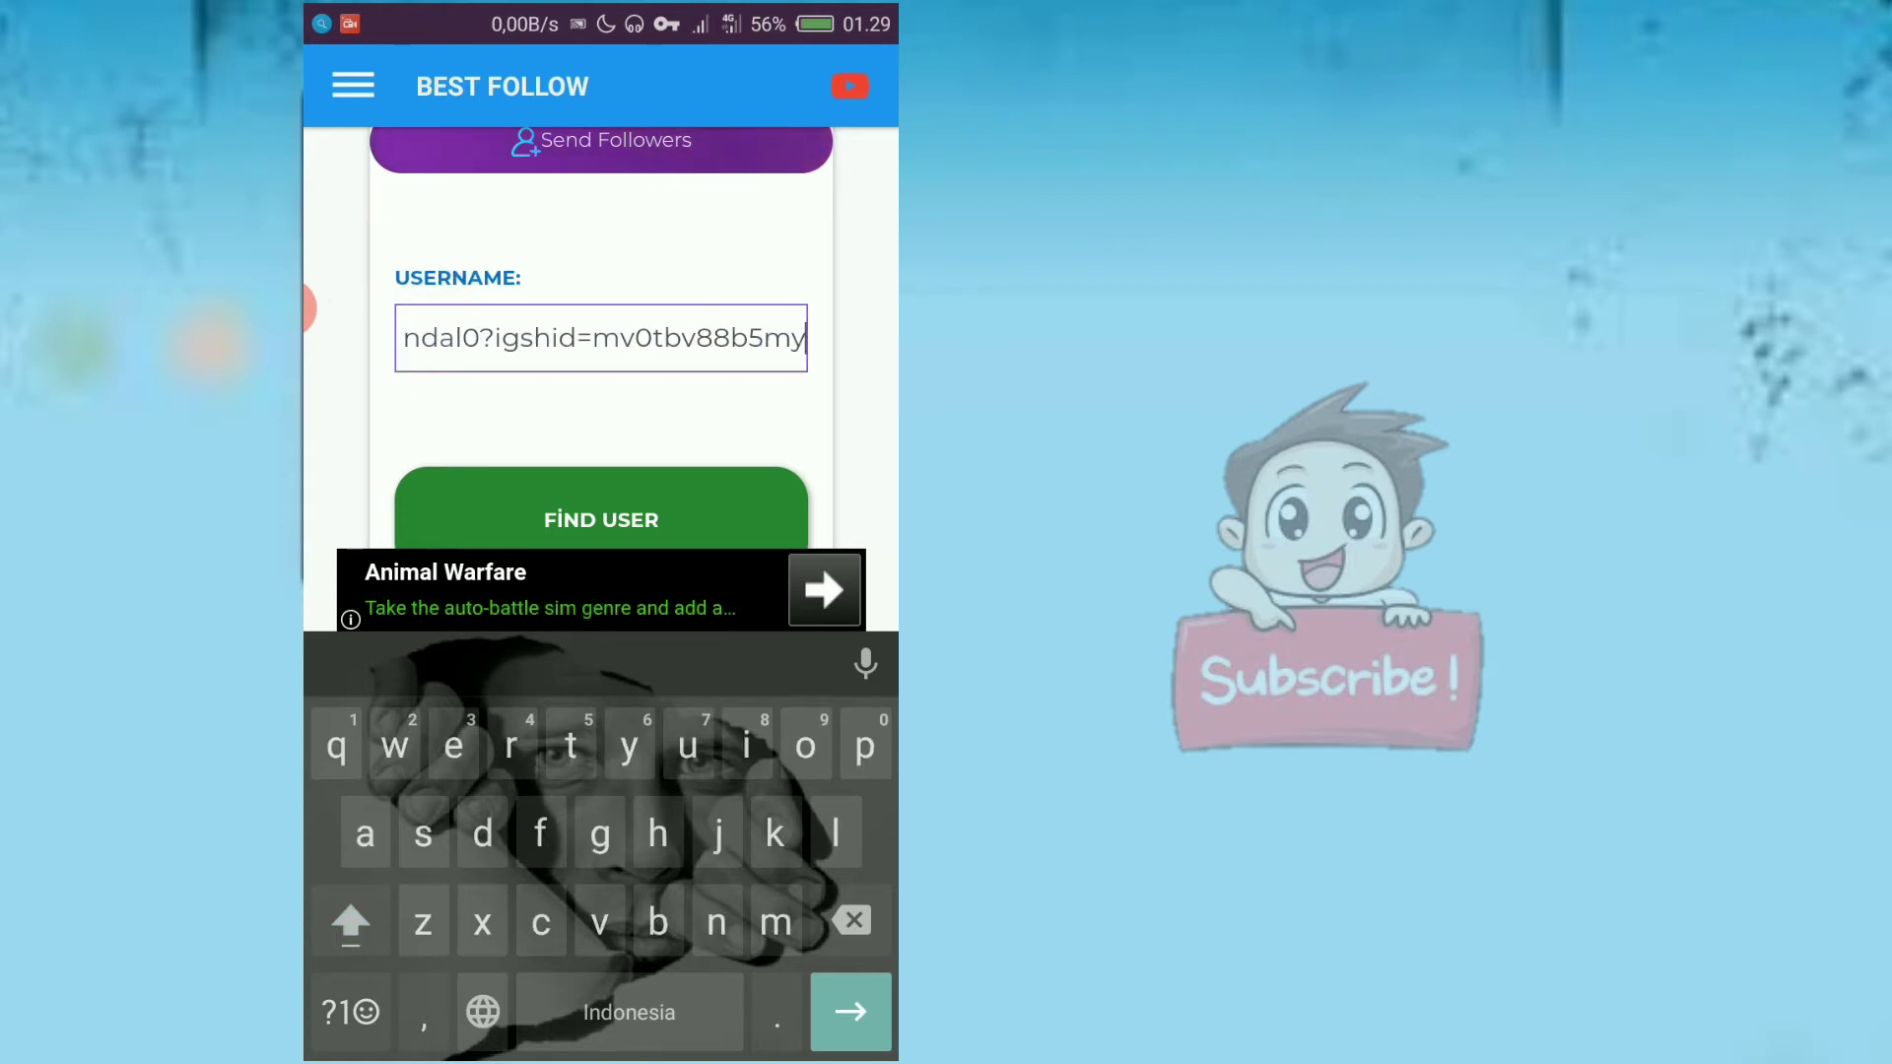
pyautogui.moveTo(444, 337); pyautogui.dragTo(739, 338)
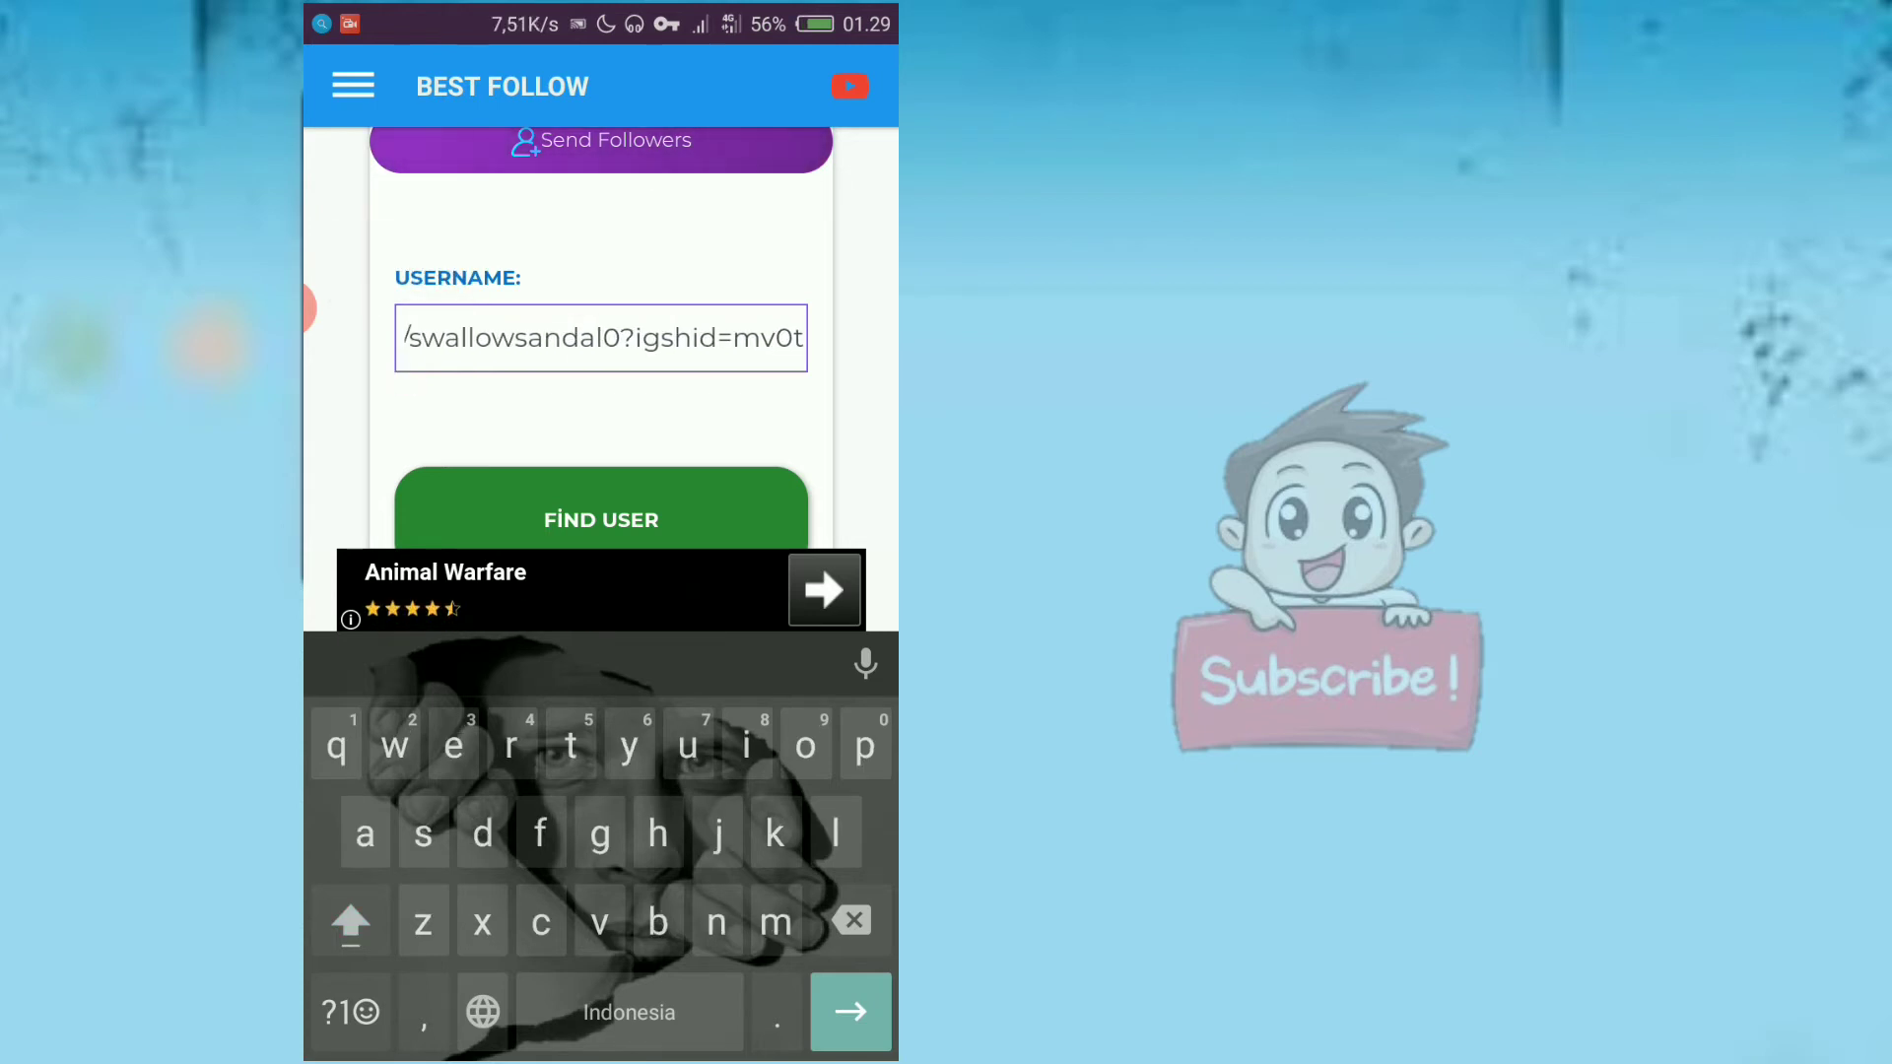
pyautogui.doubleClick(513, 337)
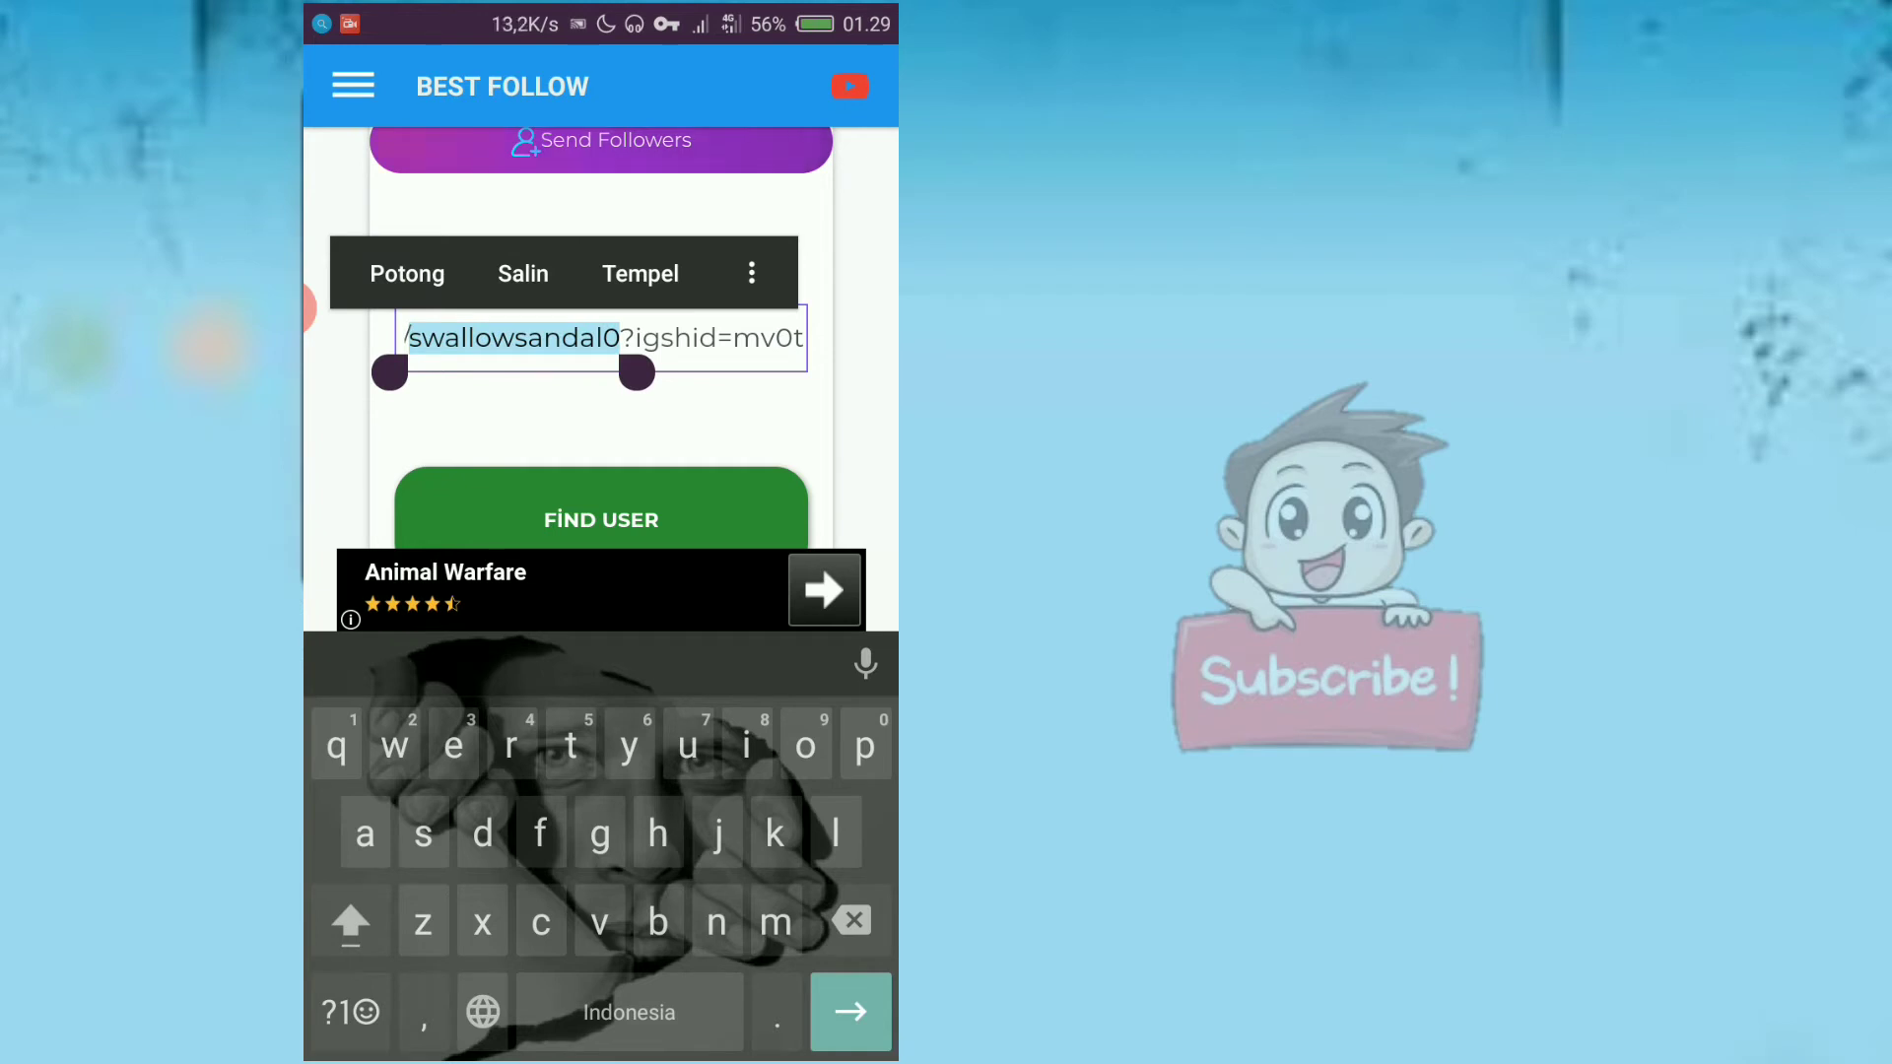
pyautogui.press('BackSpace')
pyautogui.doubleClick(697, 338)
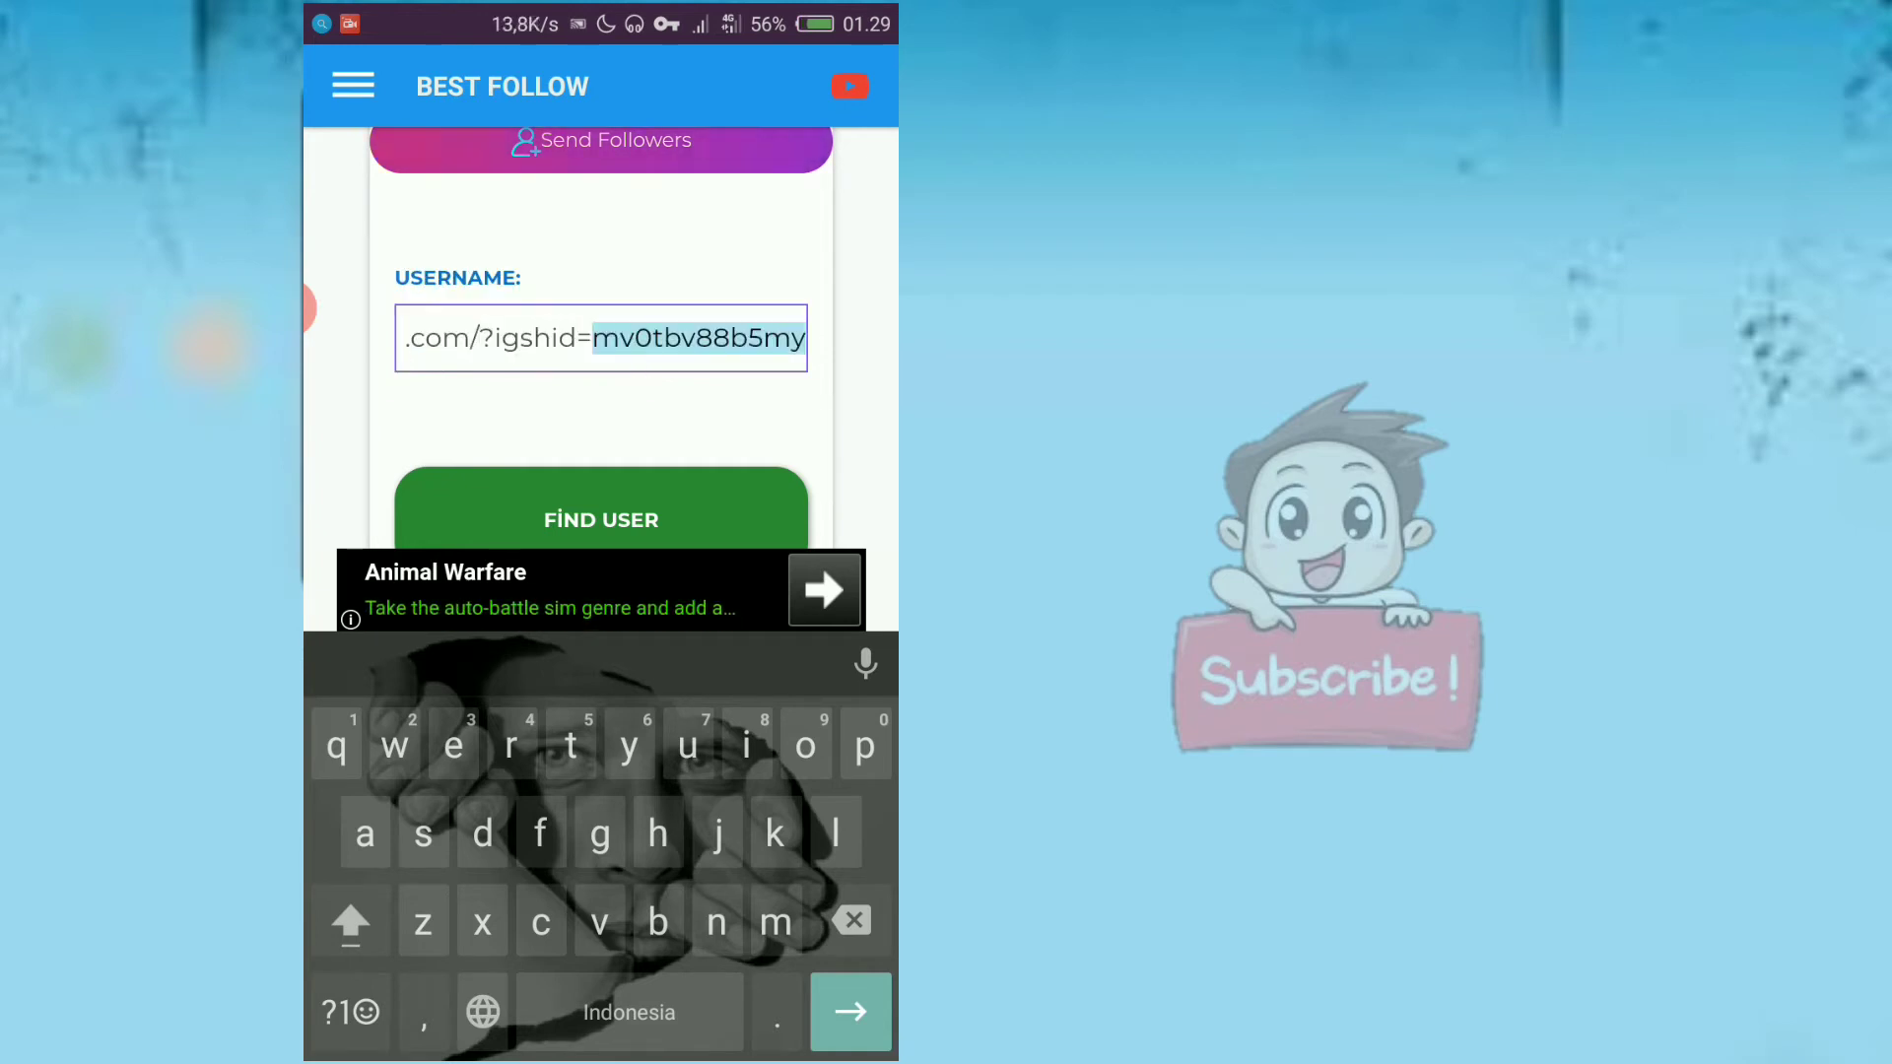
pyautogui.click(829, 271)
pyautogui.click(783, 191)
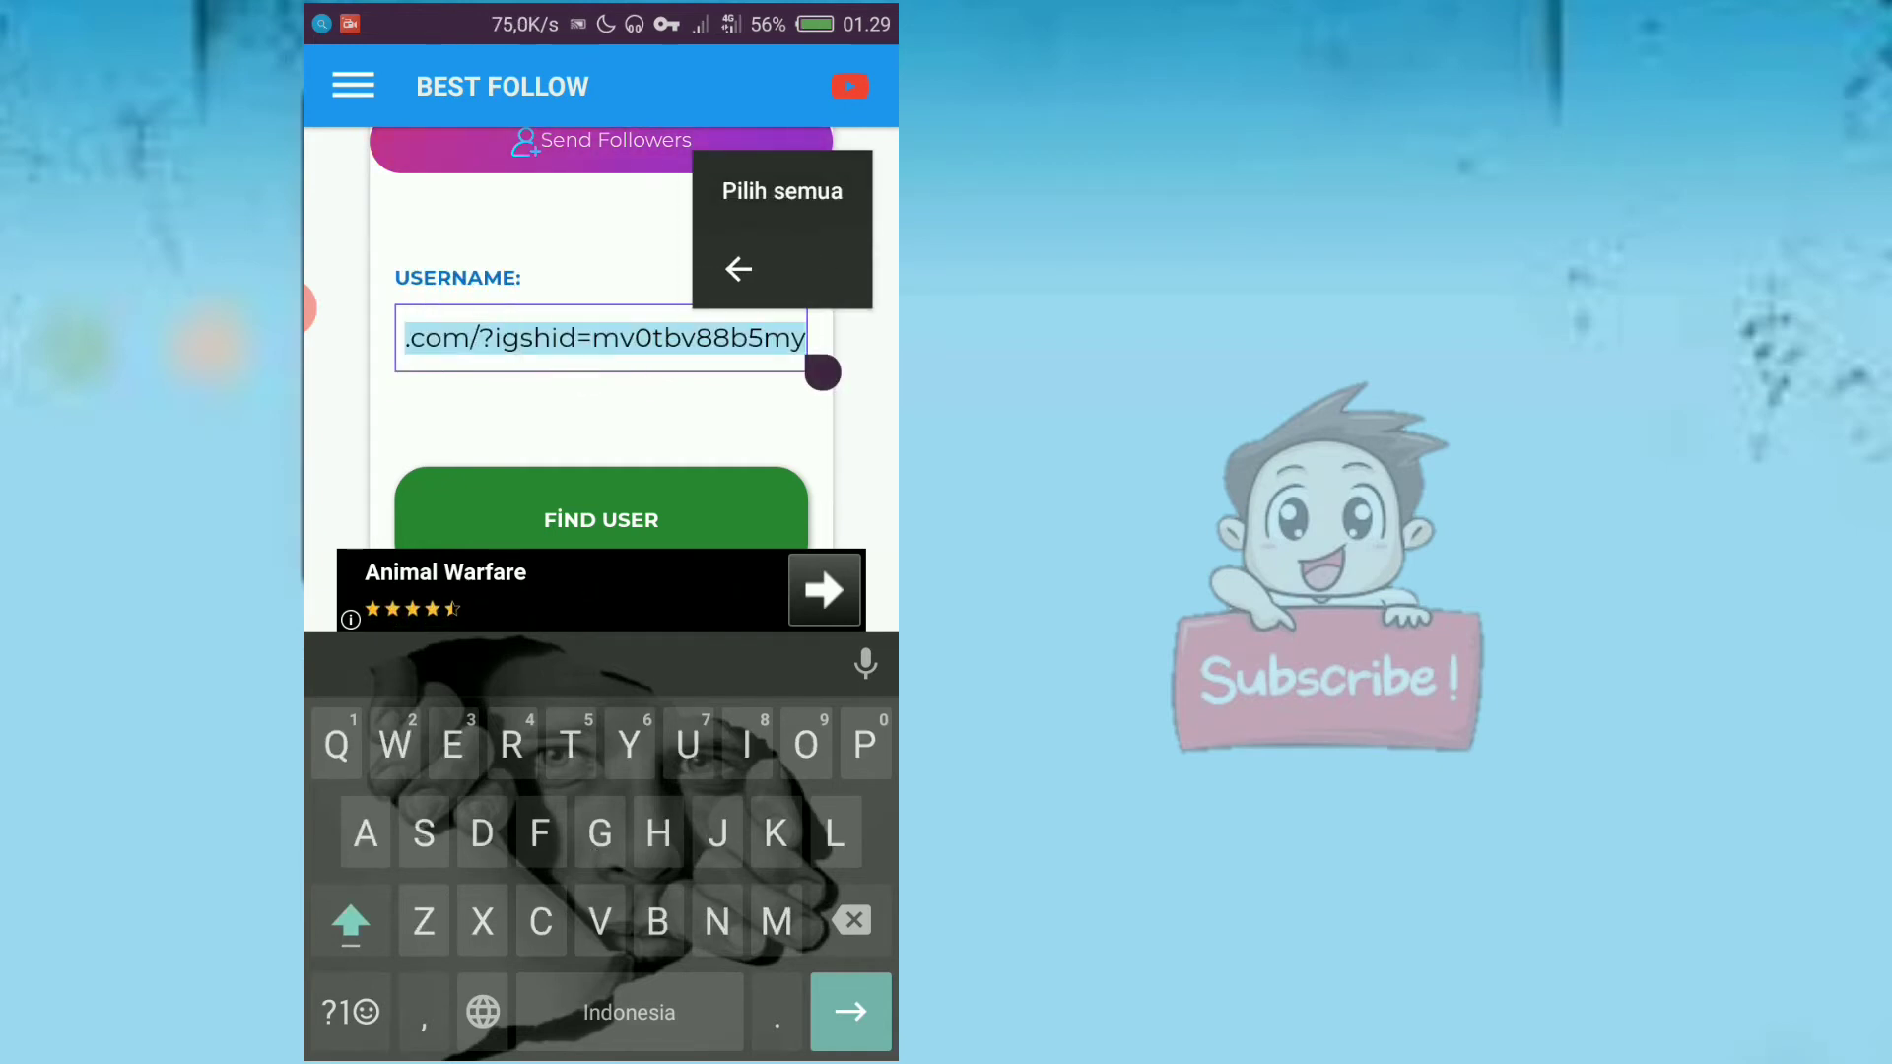
pyautogui.click(657, 273)
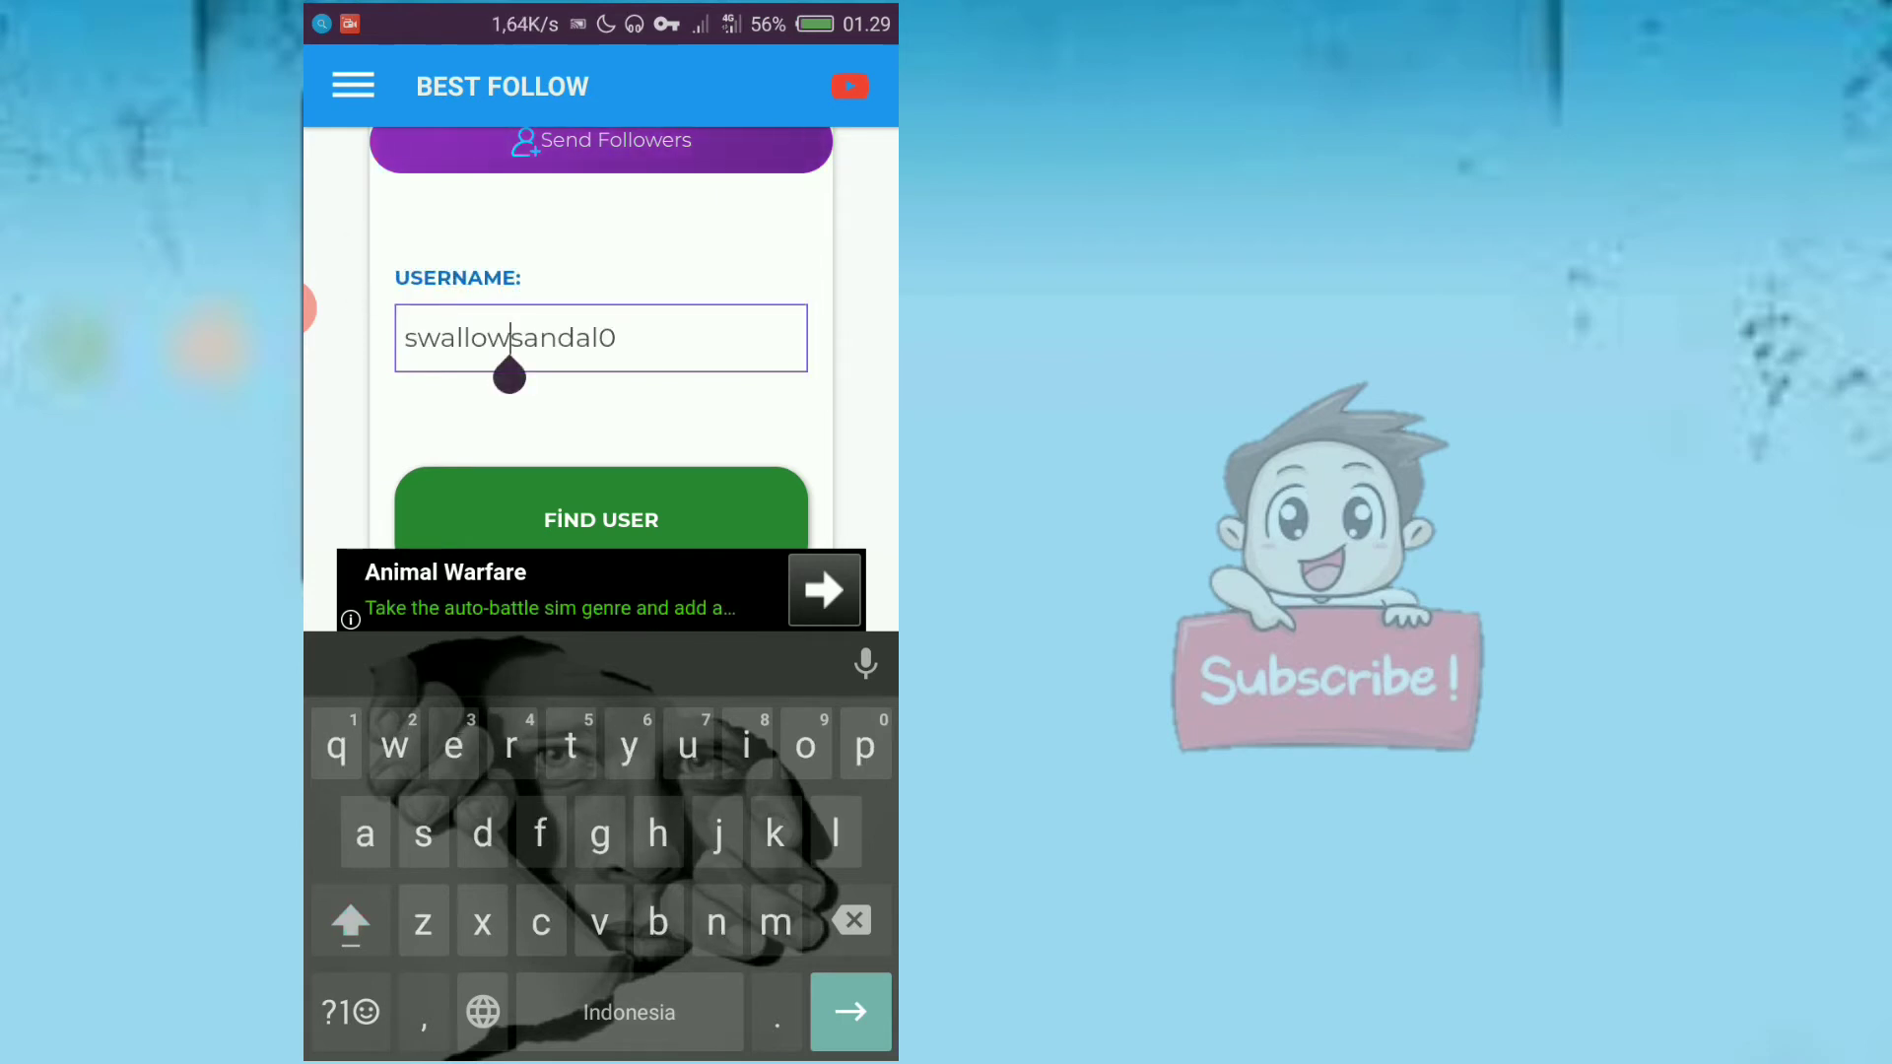
pyautogui.doubleClick(508, 337)
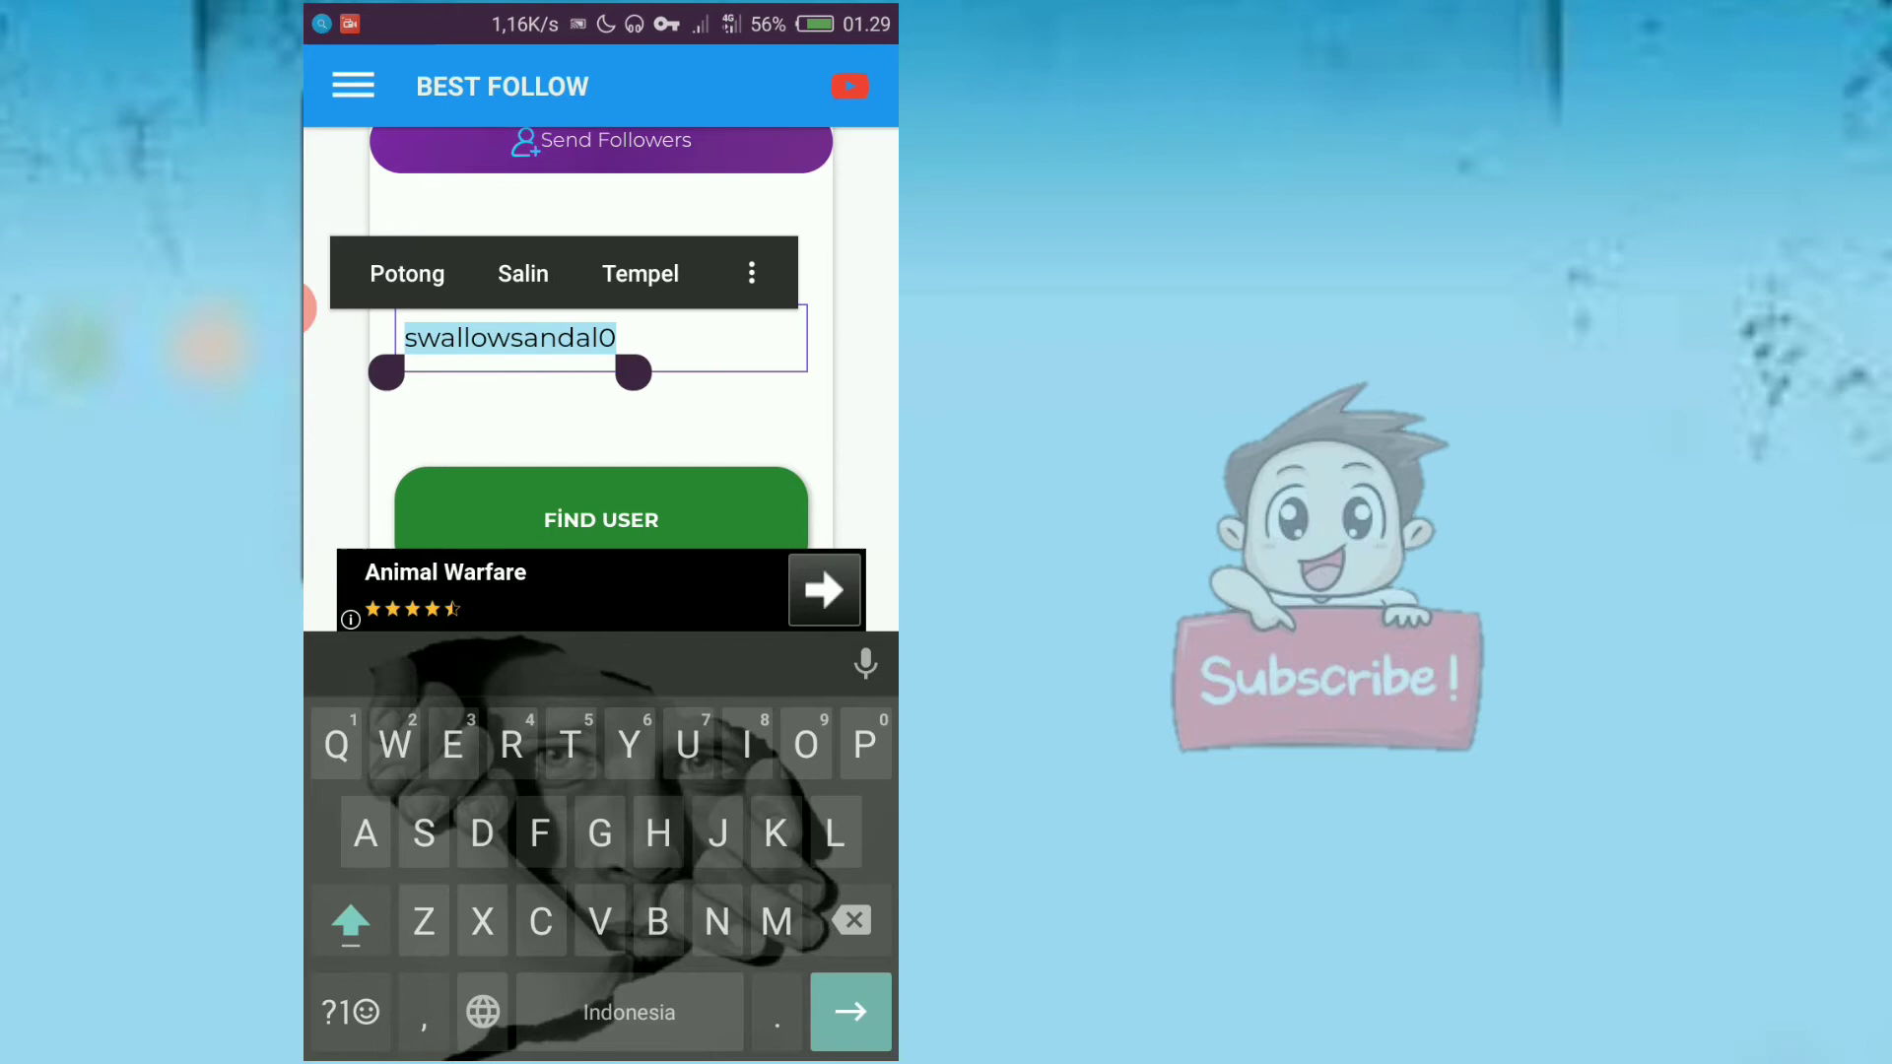
pyautogui.click(522, 273)
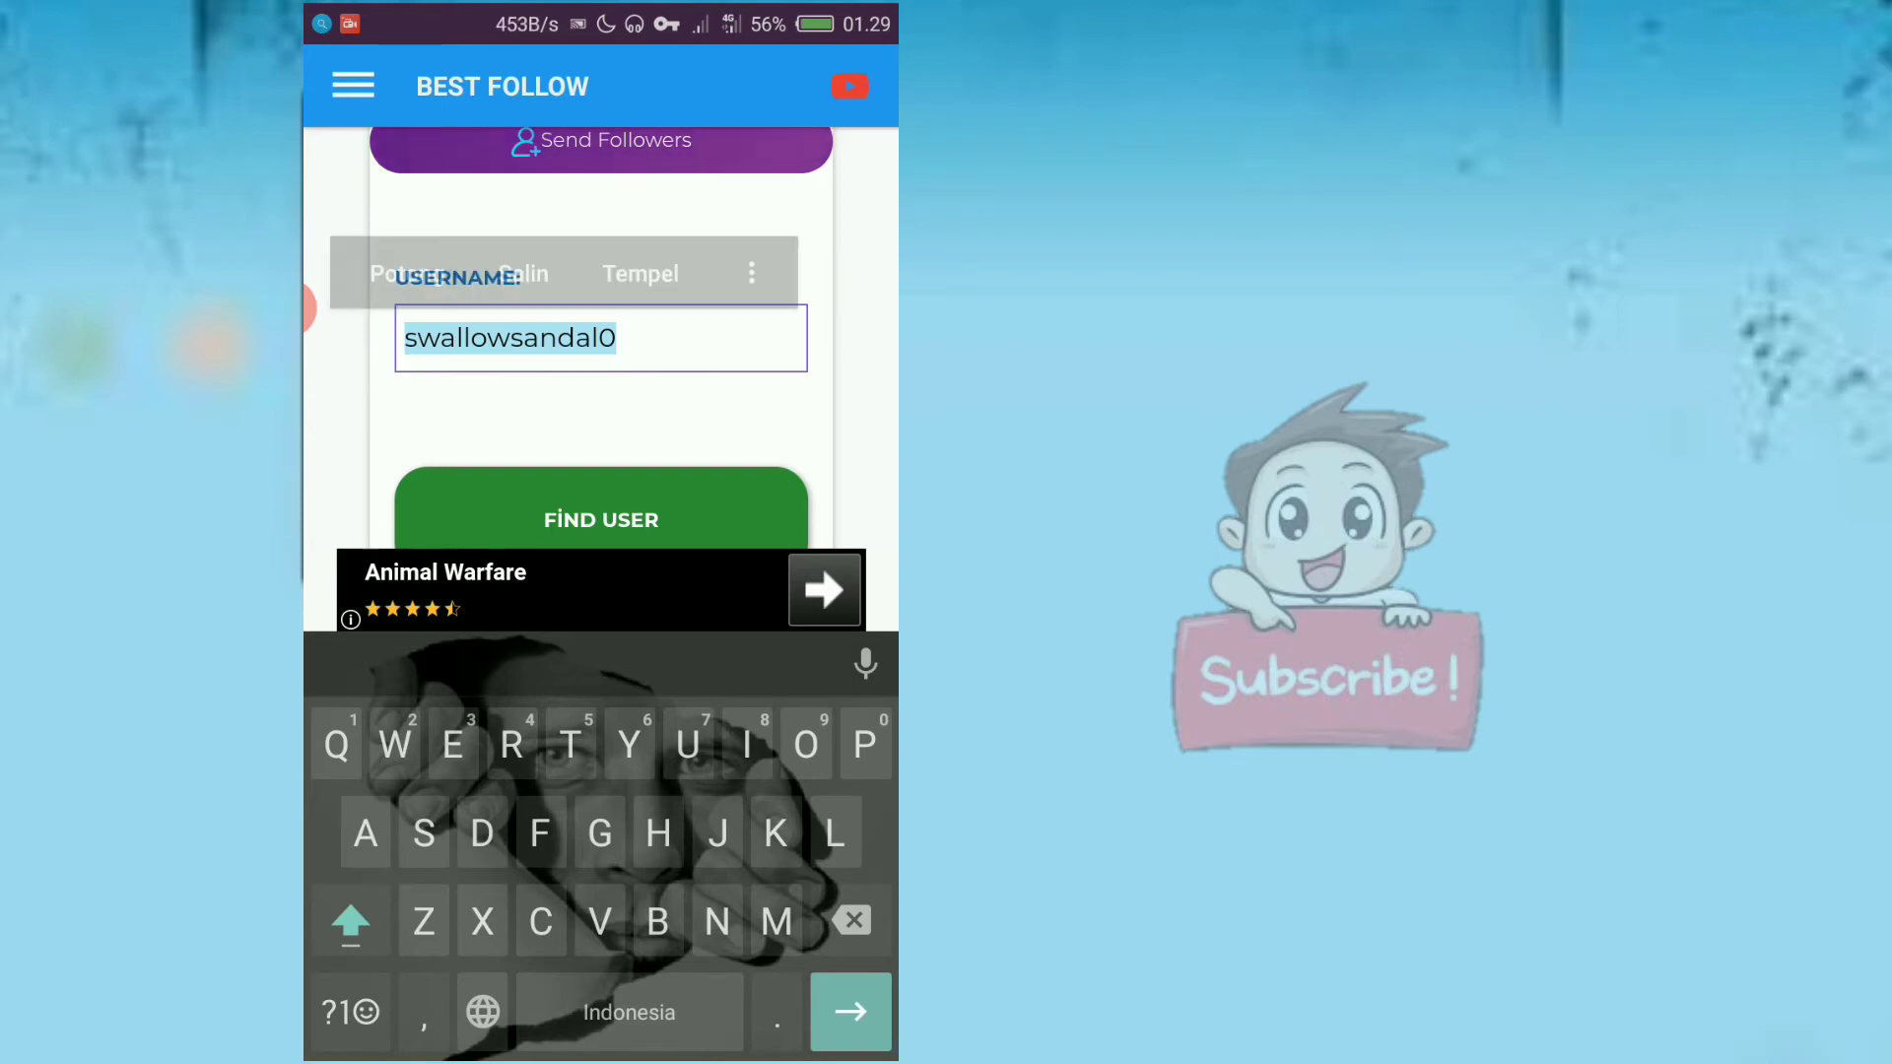
pyautogui.hotkey('alt', 'Tab')
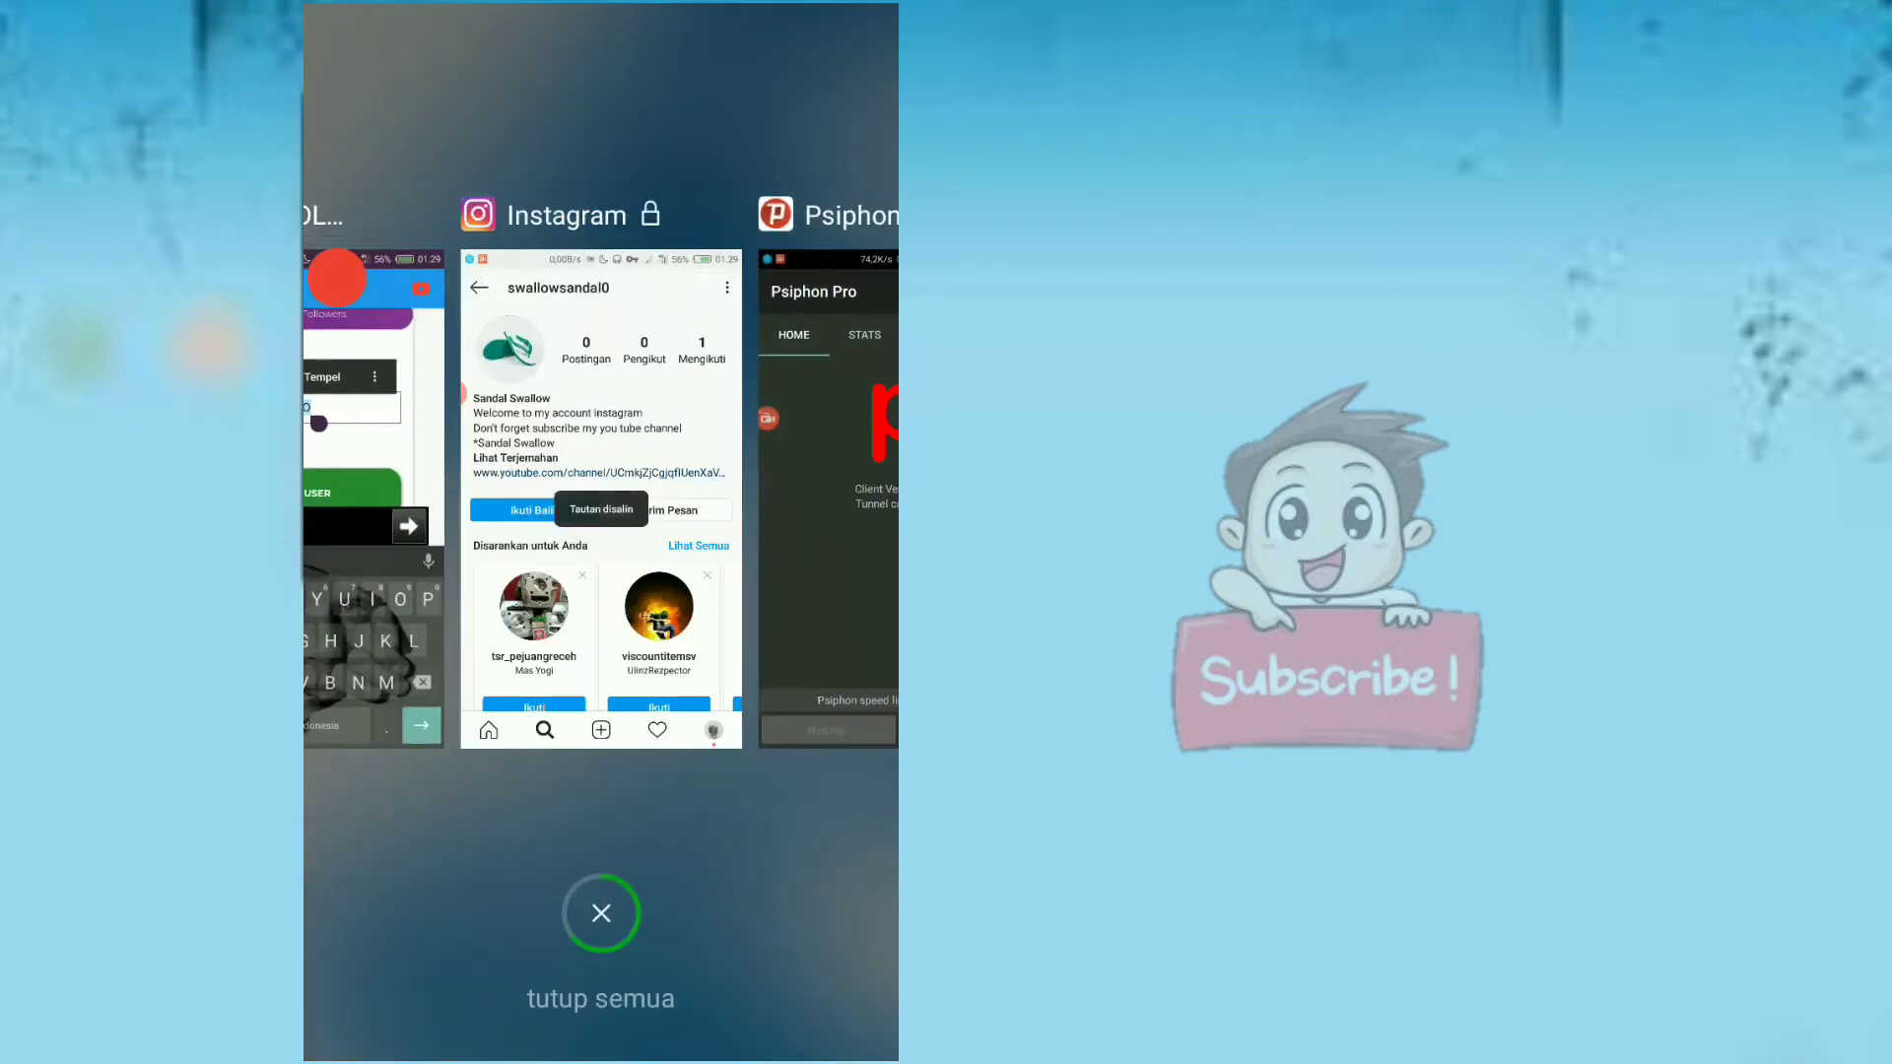
# Refresh the Instagram profile to confirm 0 followers, then return to Best Follow
pyautogui.click(601, 503)
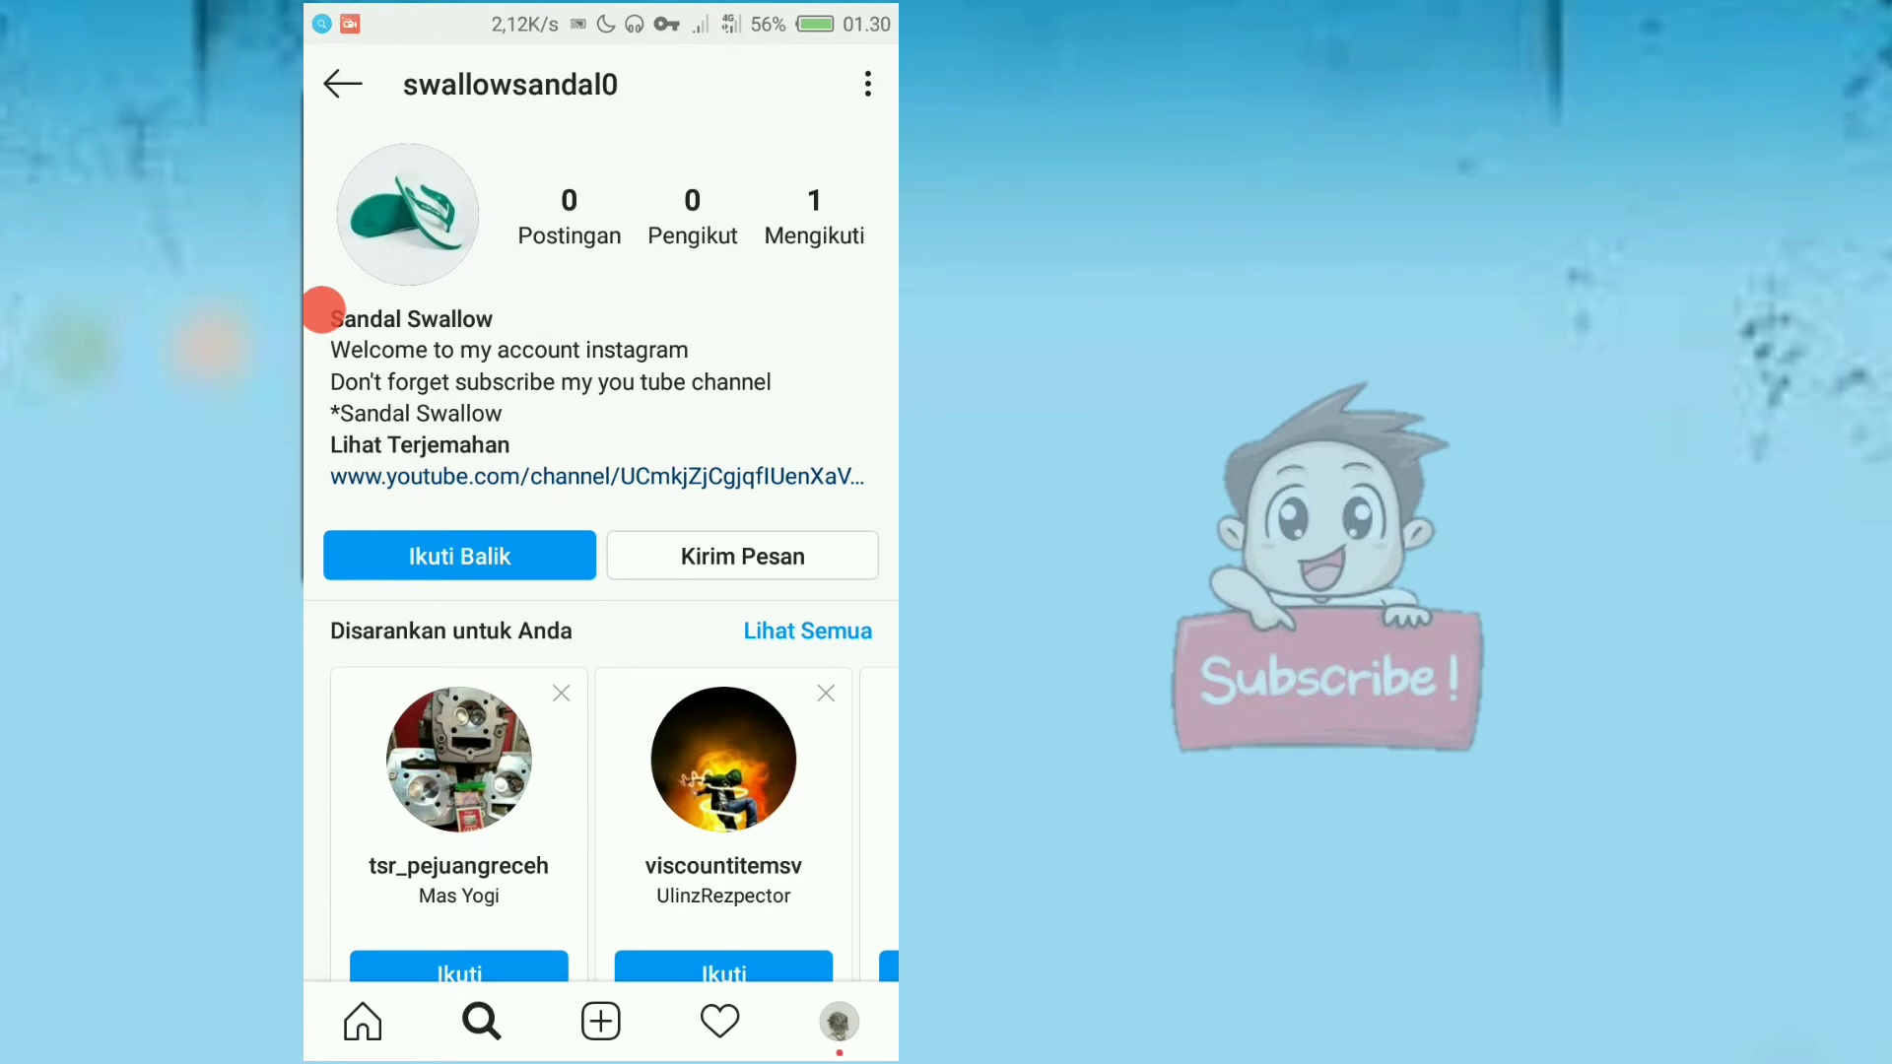
pyautogui.moveTo(600, 443); pyautogui.dragTo(600, 621)
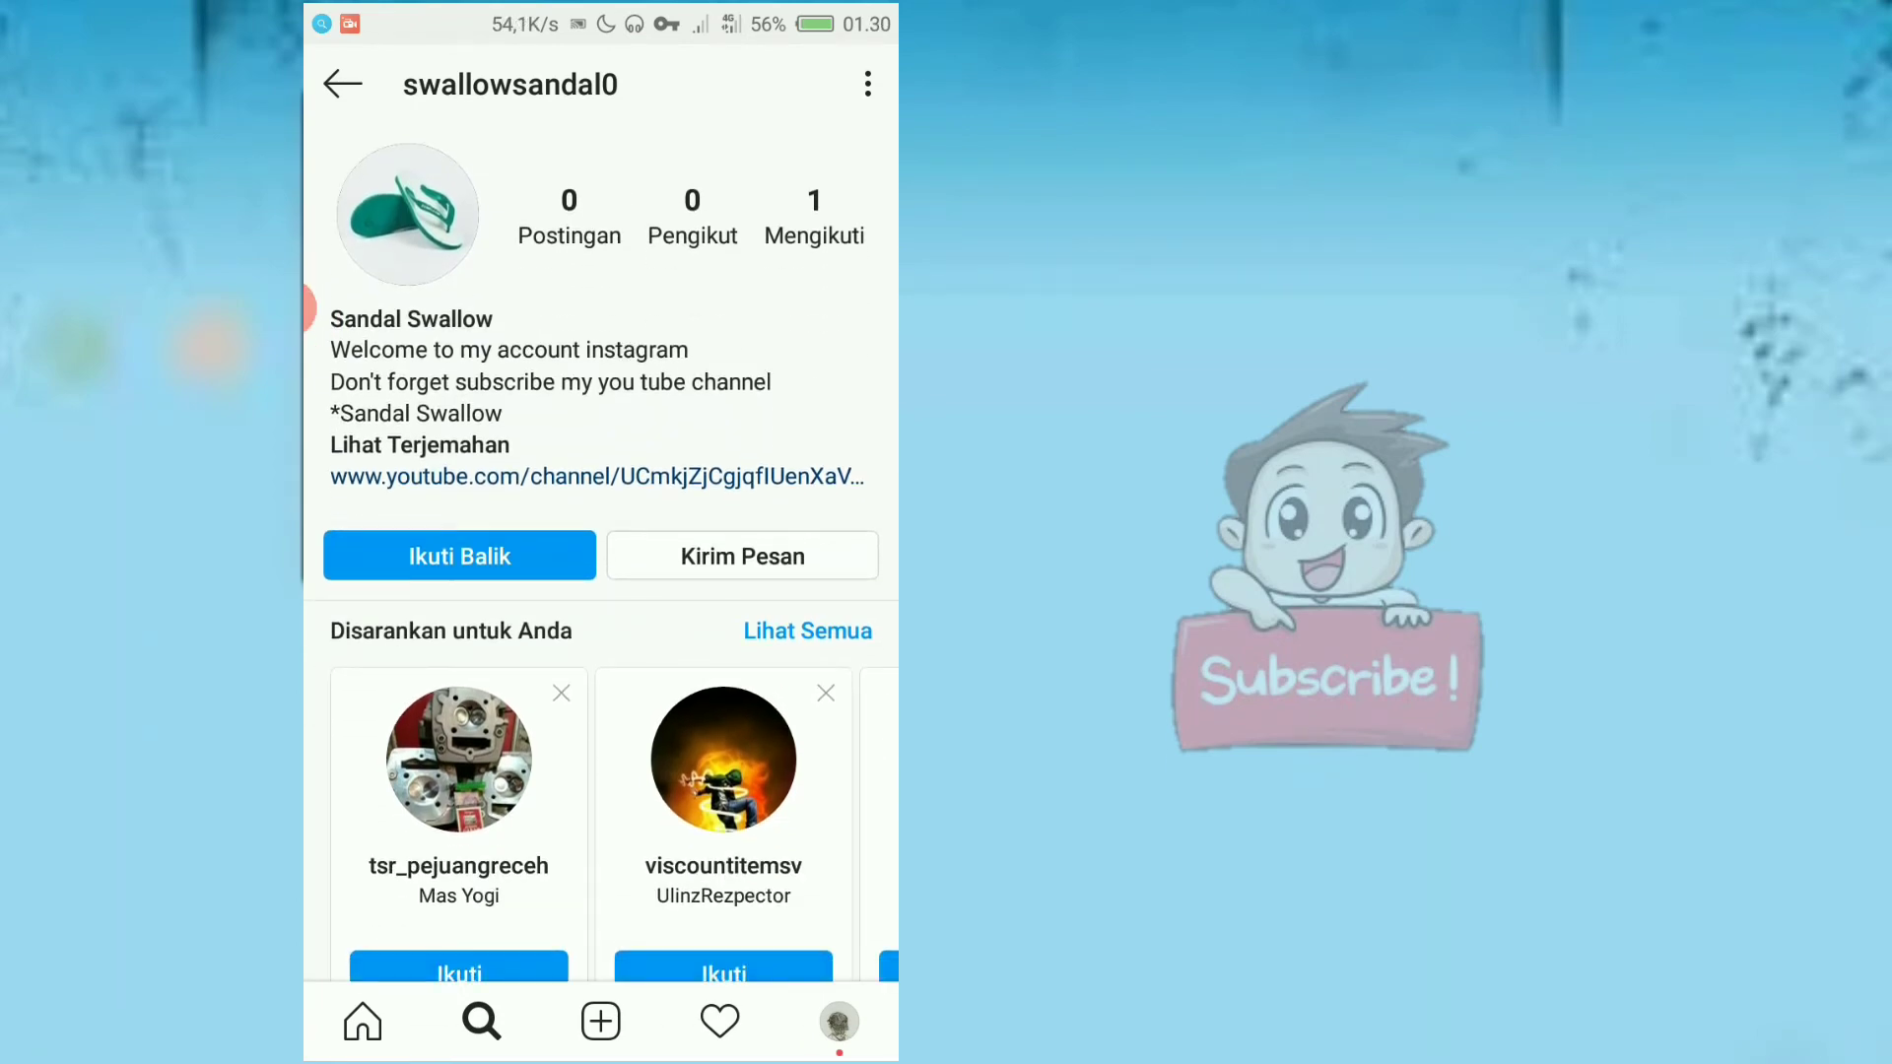
pyautogui.hotkey('alt', 'Tab')
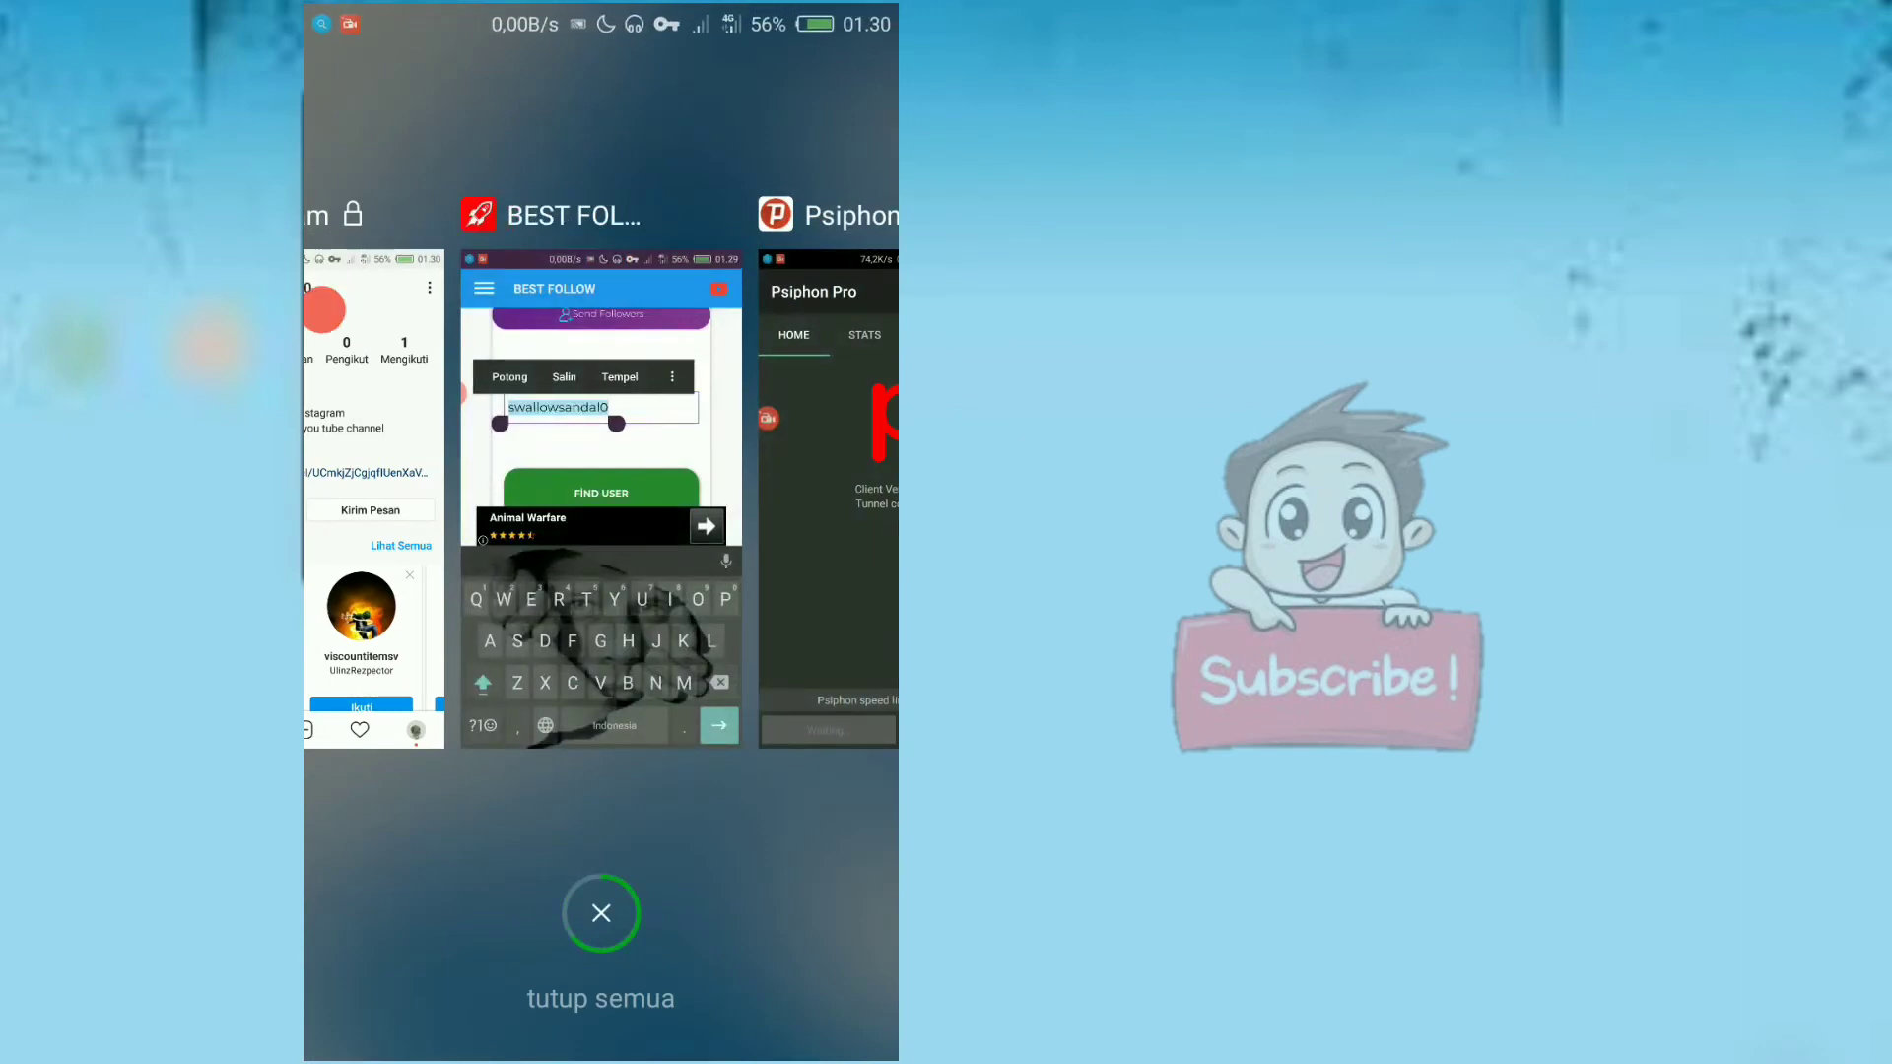
pyautogui.click(600, 503)
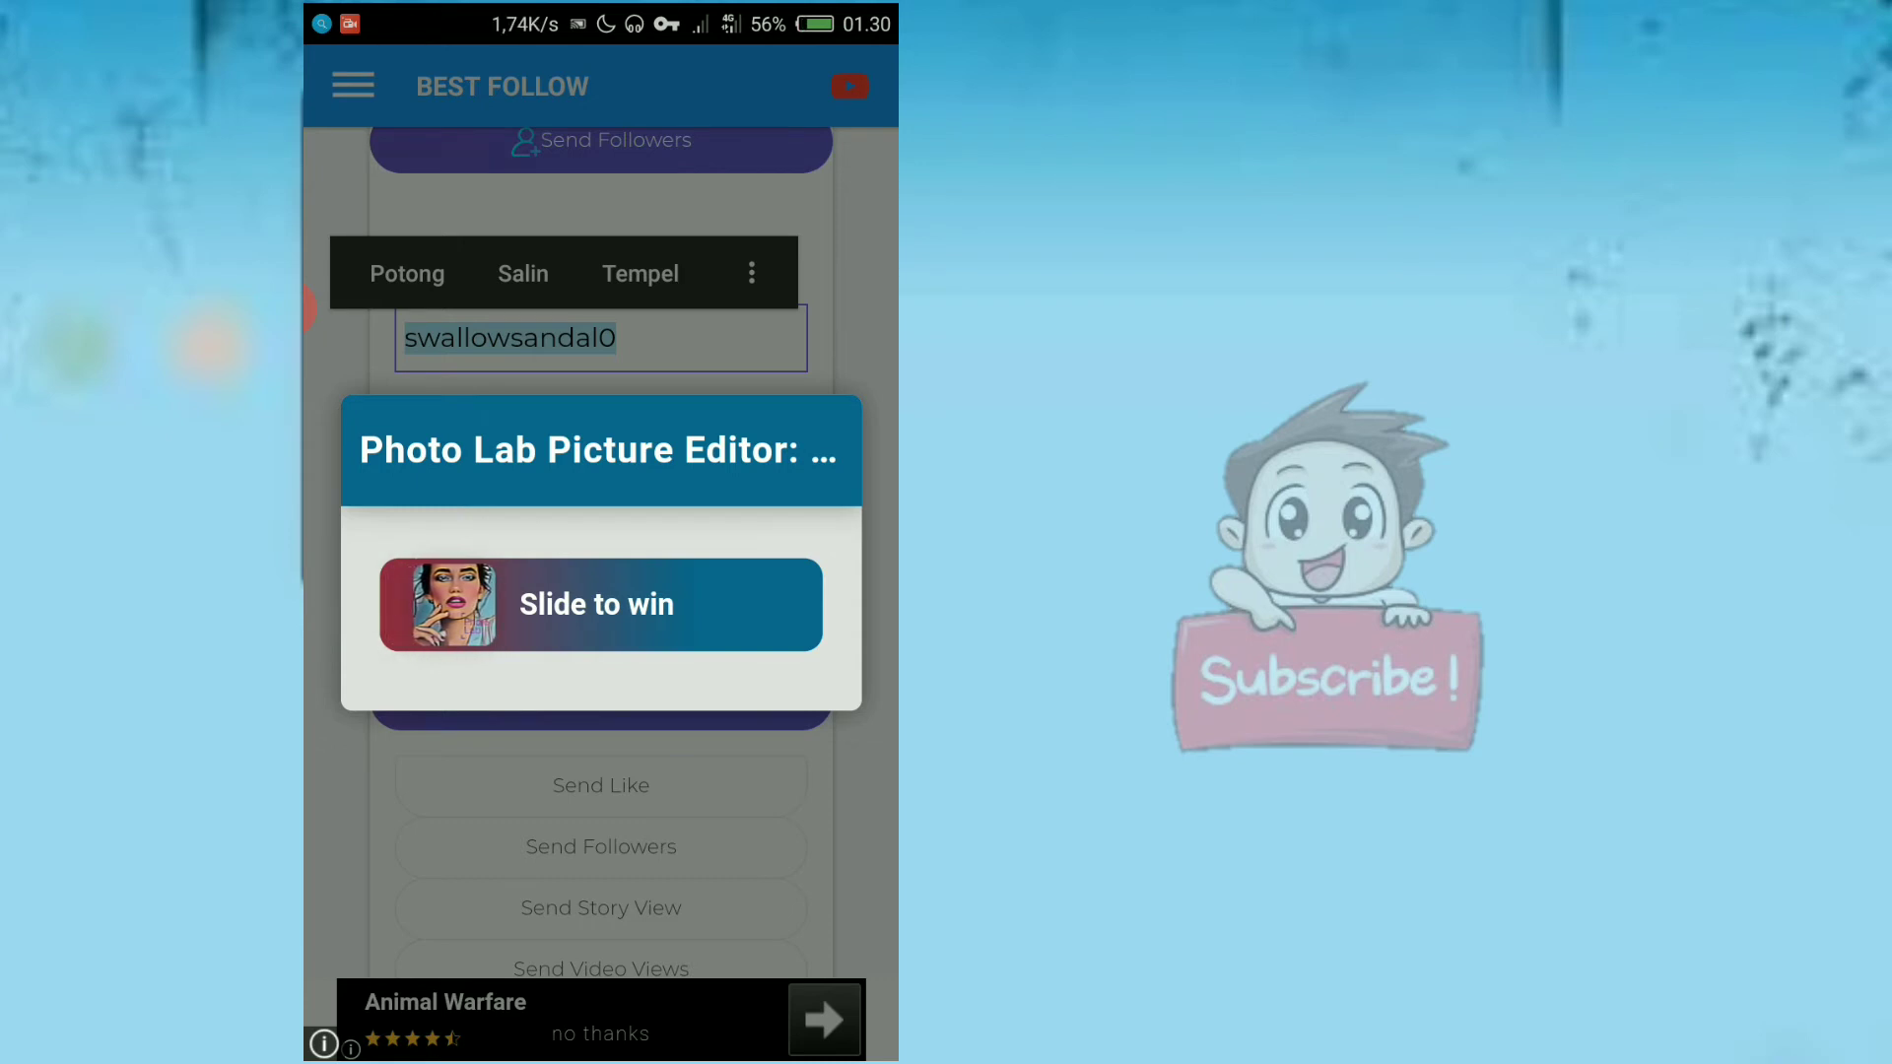
pyautogui.press('Escape')
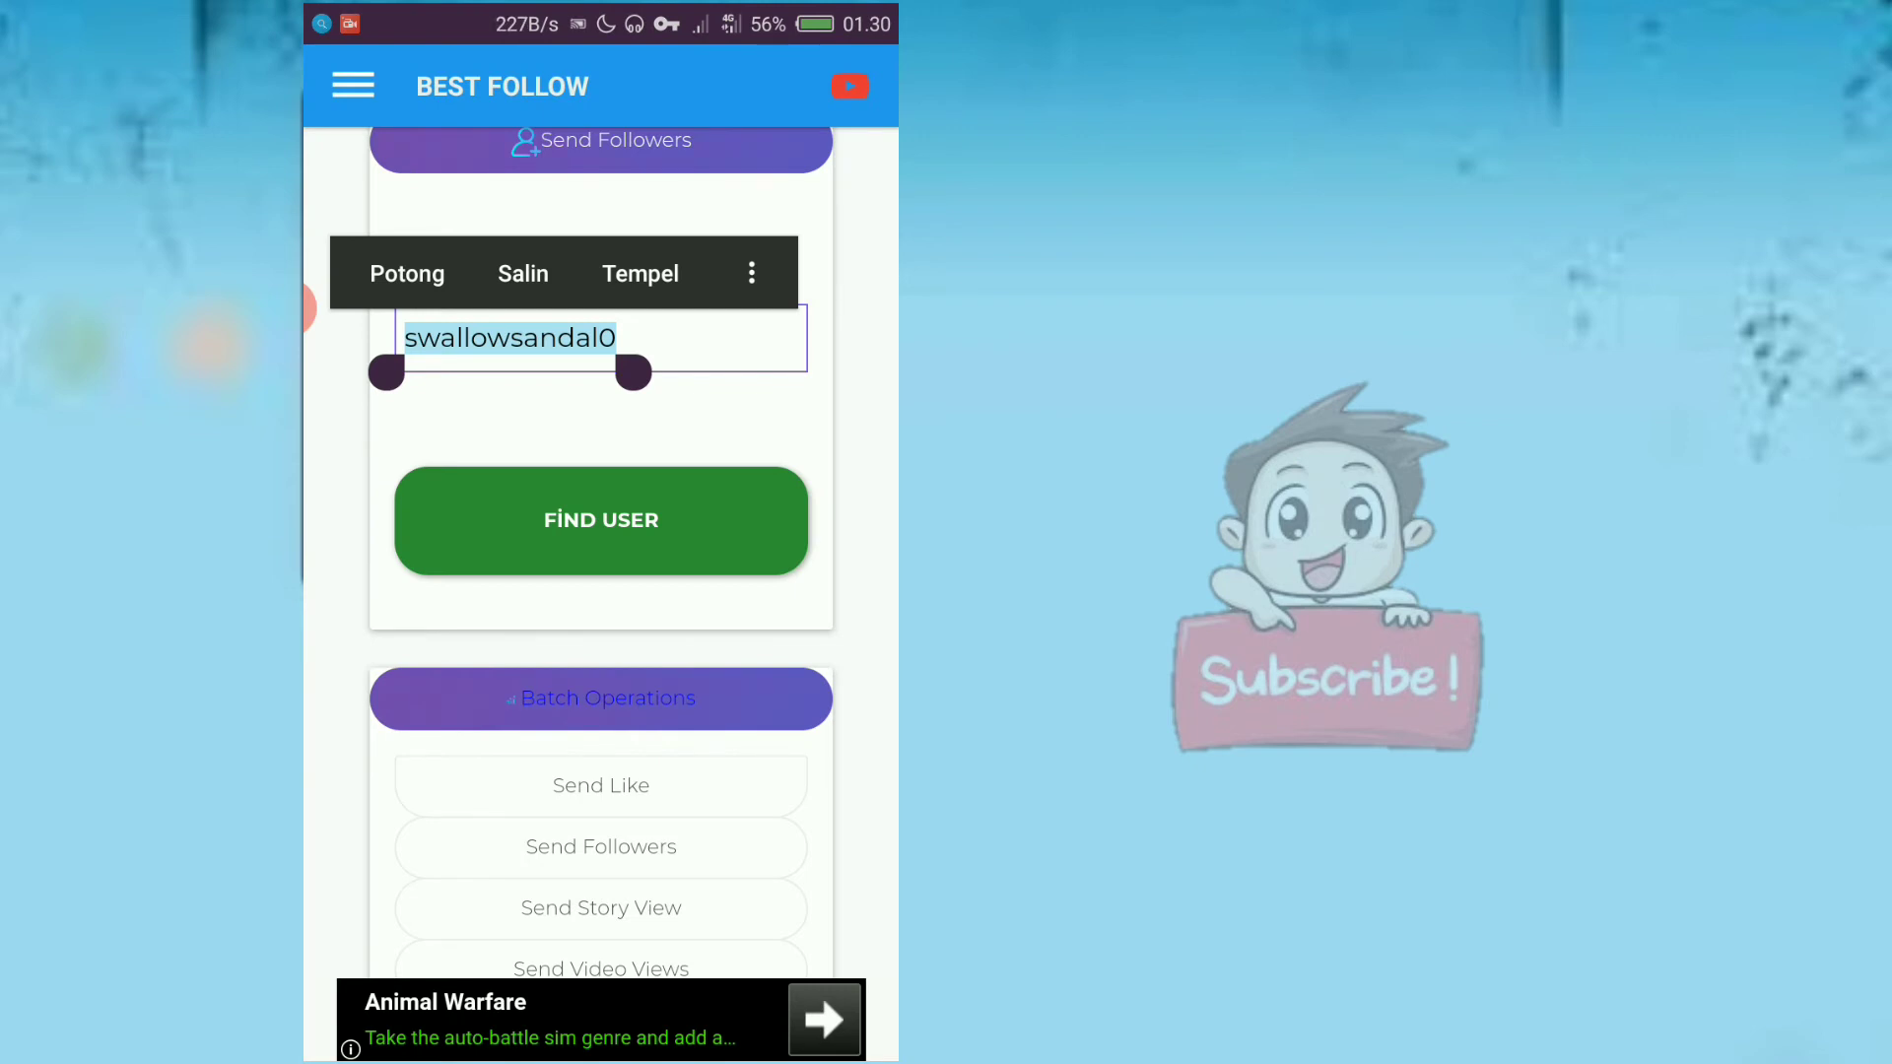
pyautogui.scroll(1, 600, 555)
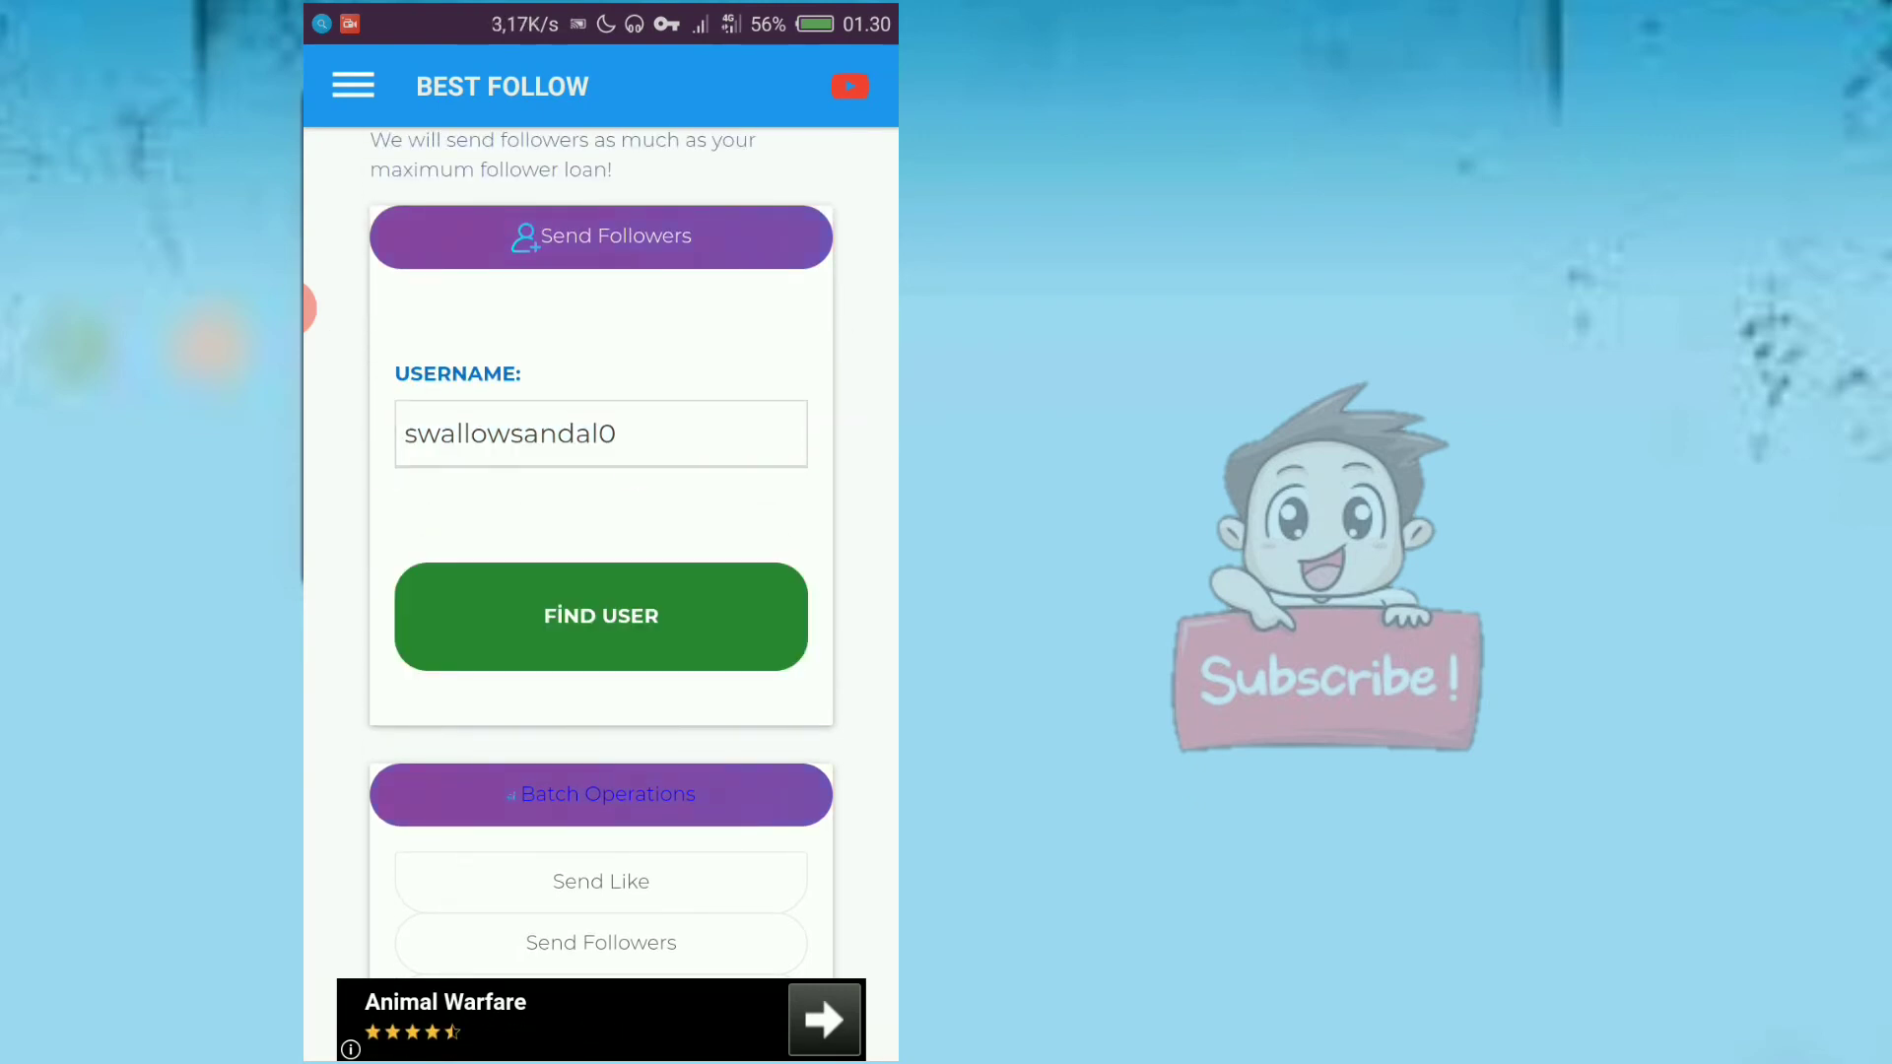
pyautogui.scroll(3, 600, 554)
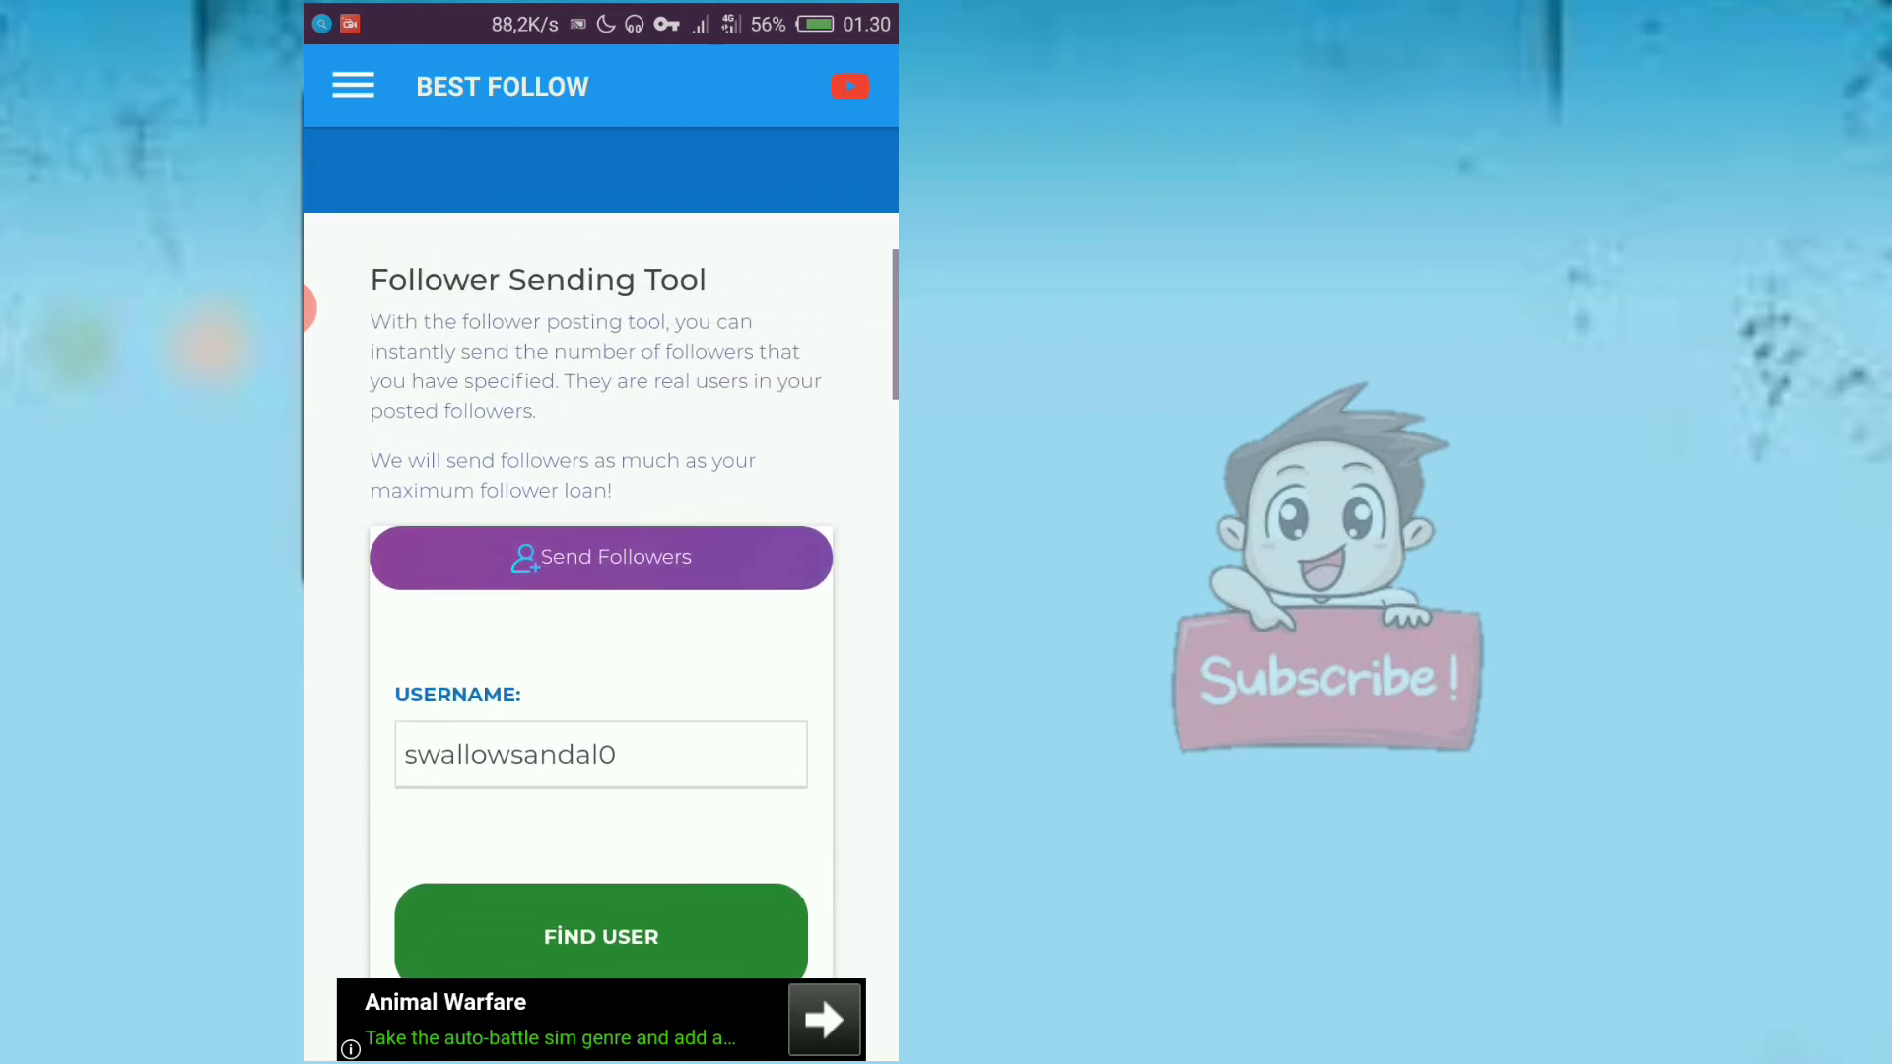
pyautogui.click(601, 936)
pyautogui.scroll(-5, 600, 554)
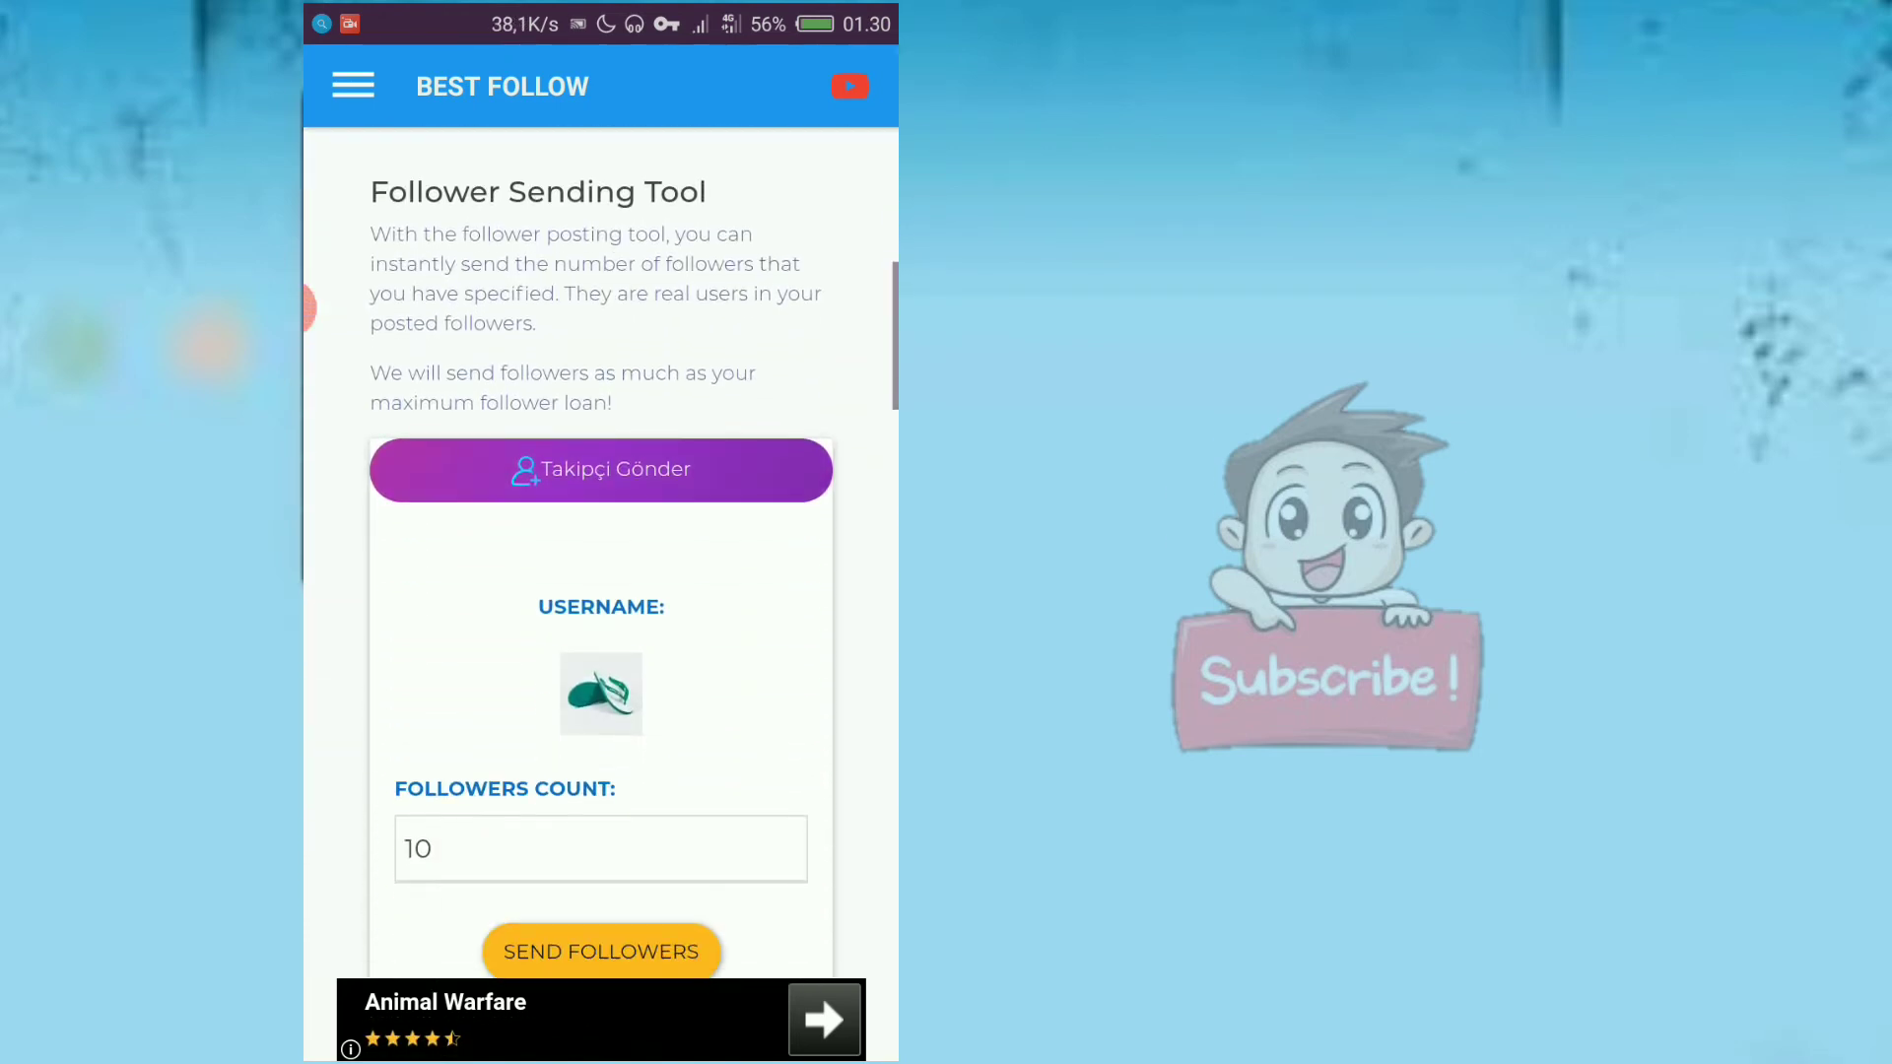
pyautogui.scroll(-2, 601, 591)
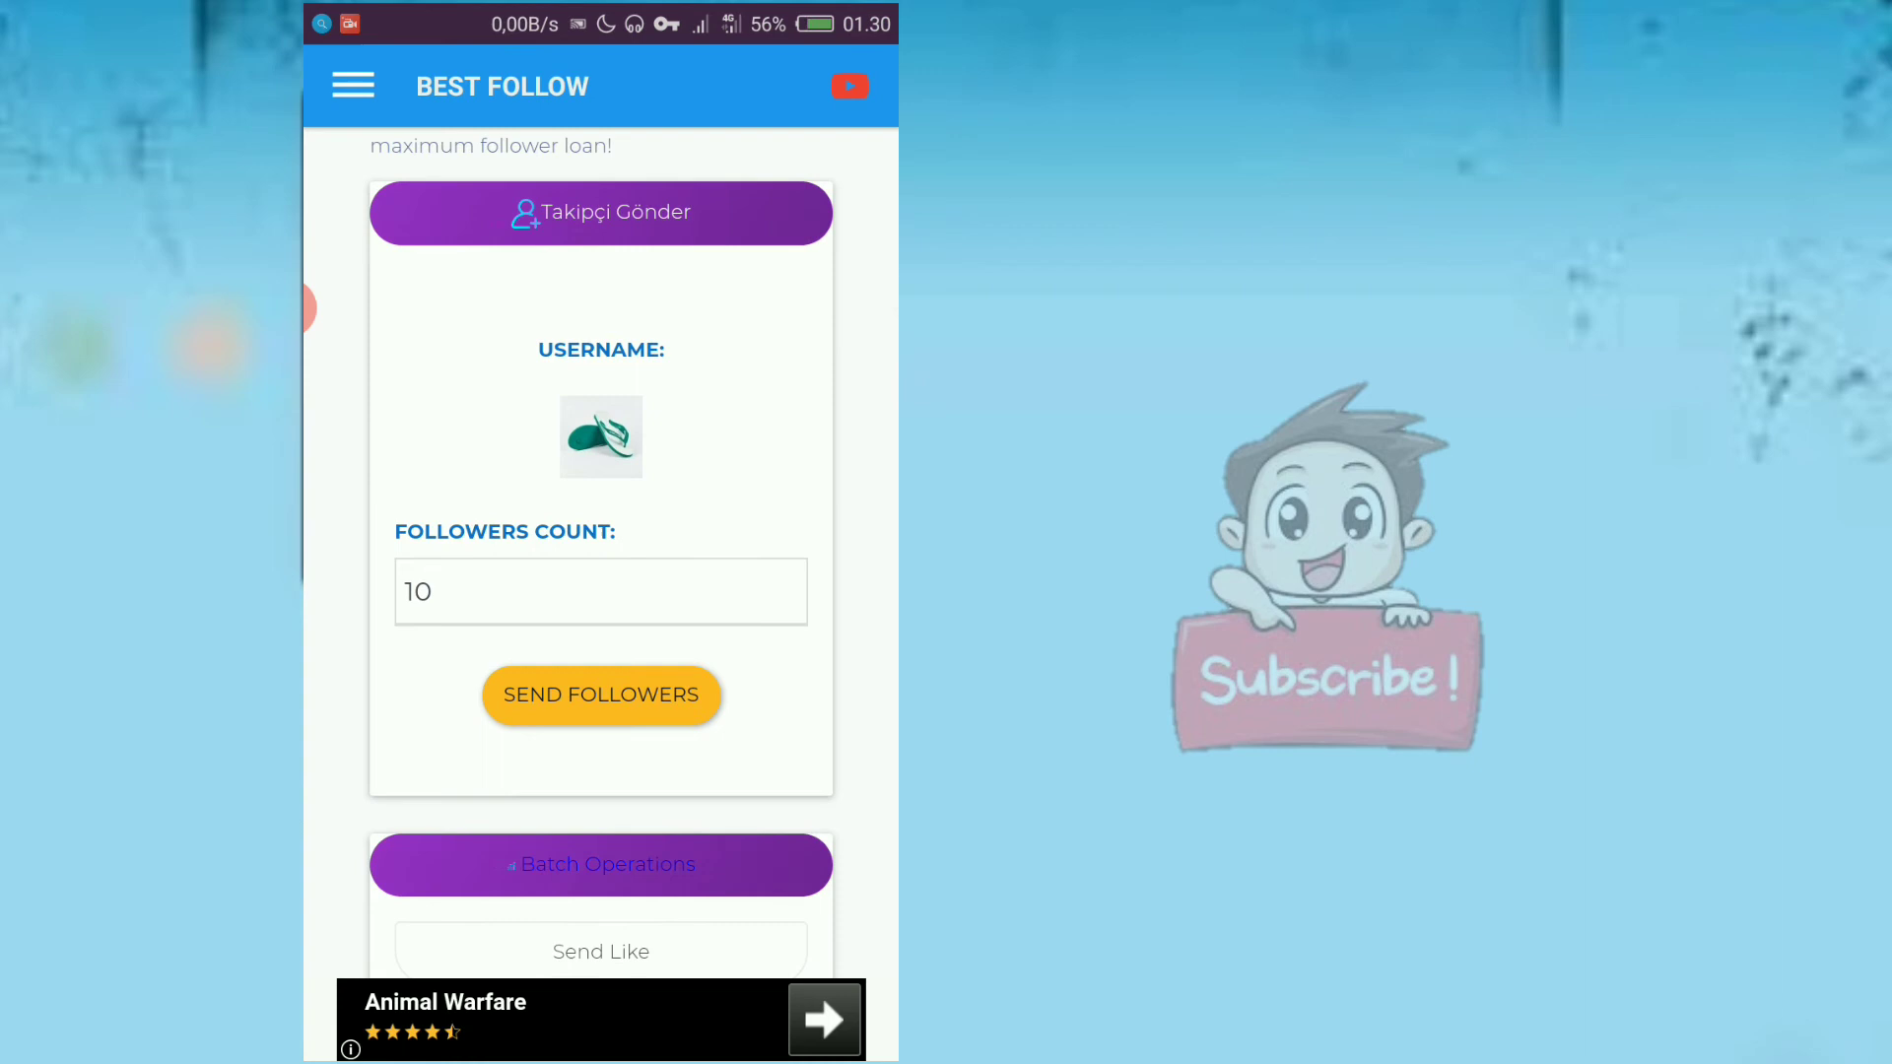
pyautogui.scroll(-2, 600, 555)
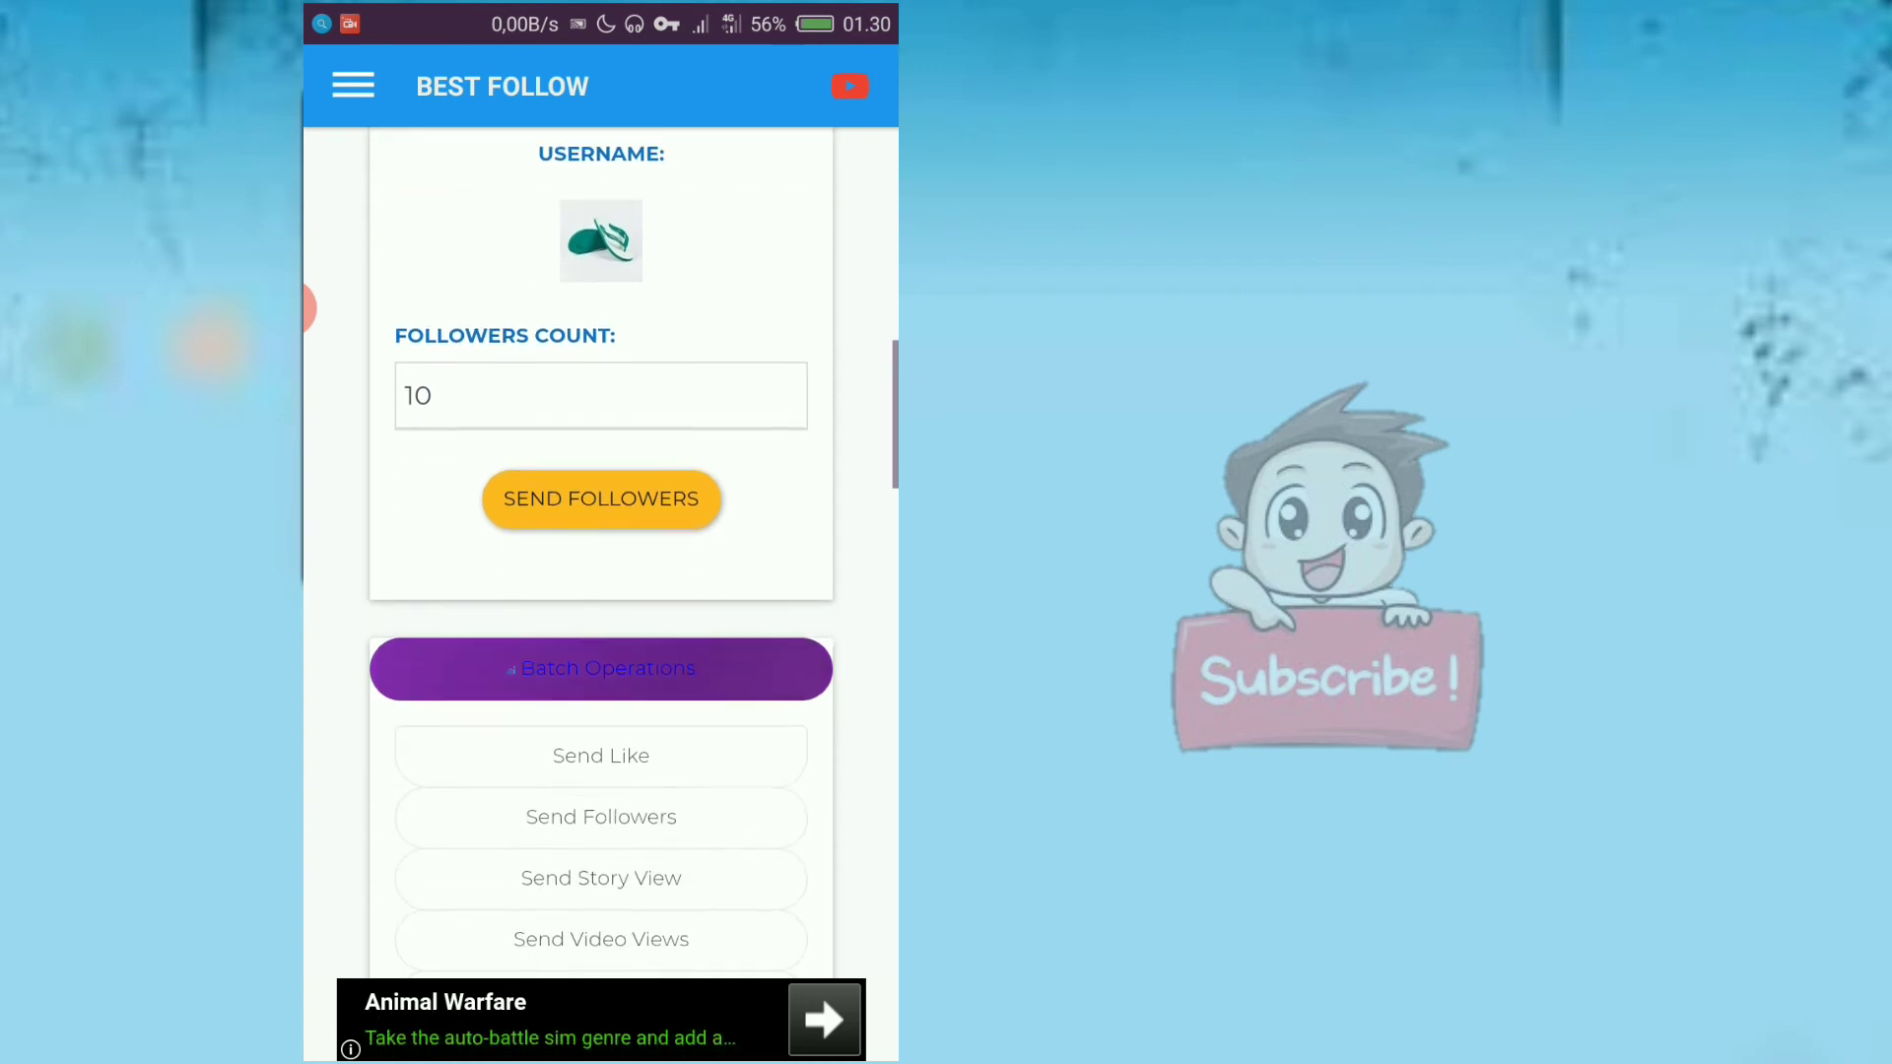
pyautogui.scroll(3, 602, 555)
pyautogui.scroll(-1, 600, 554)
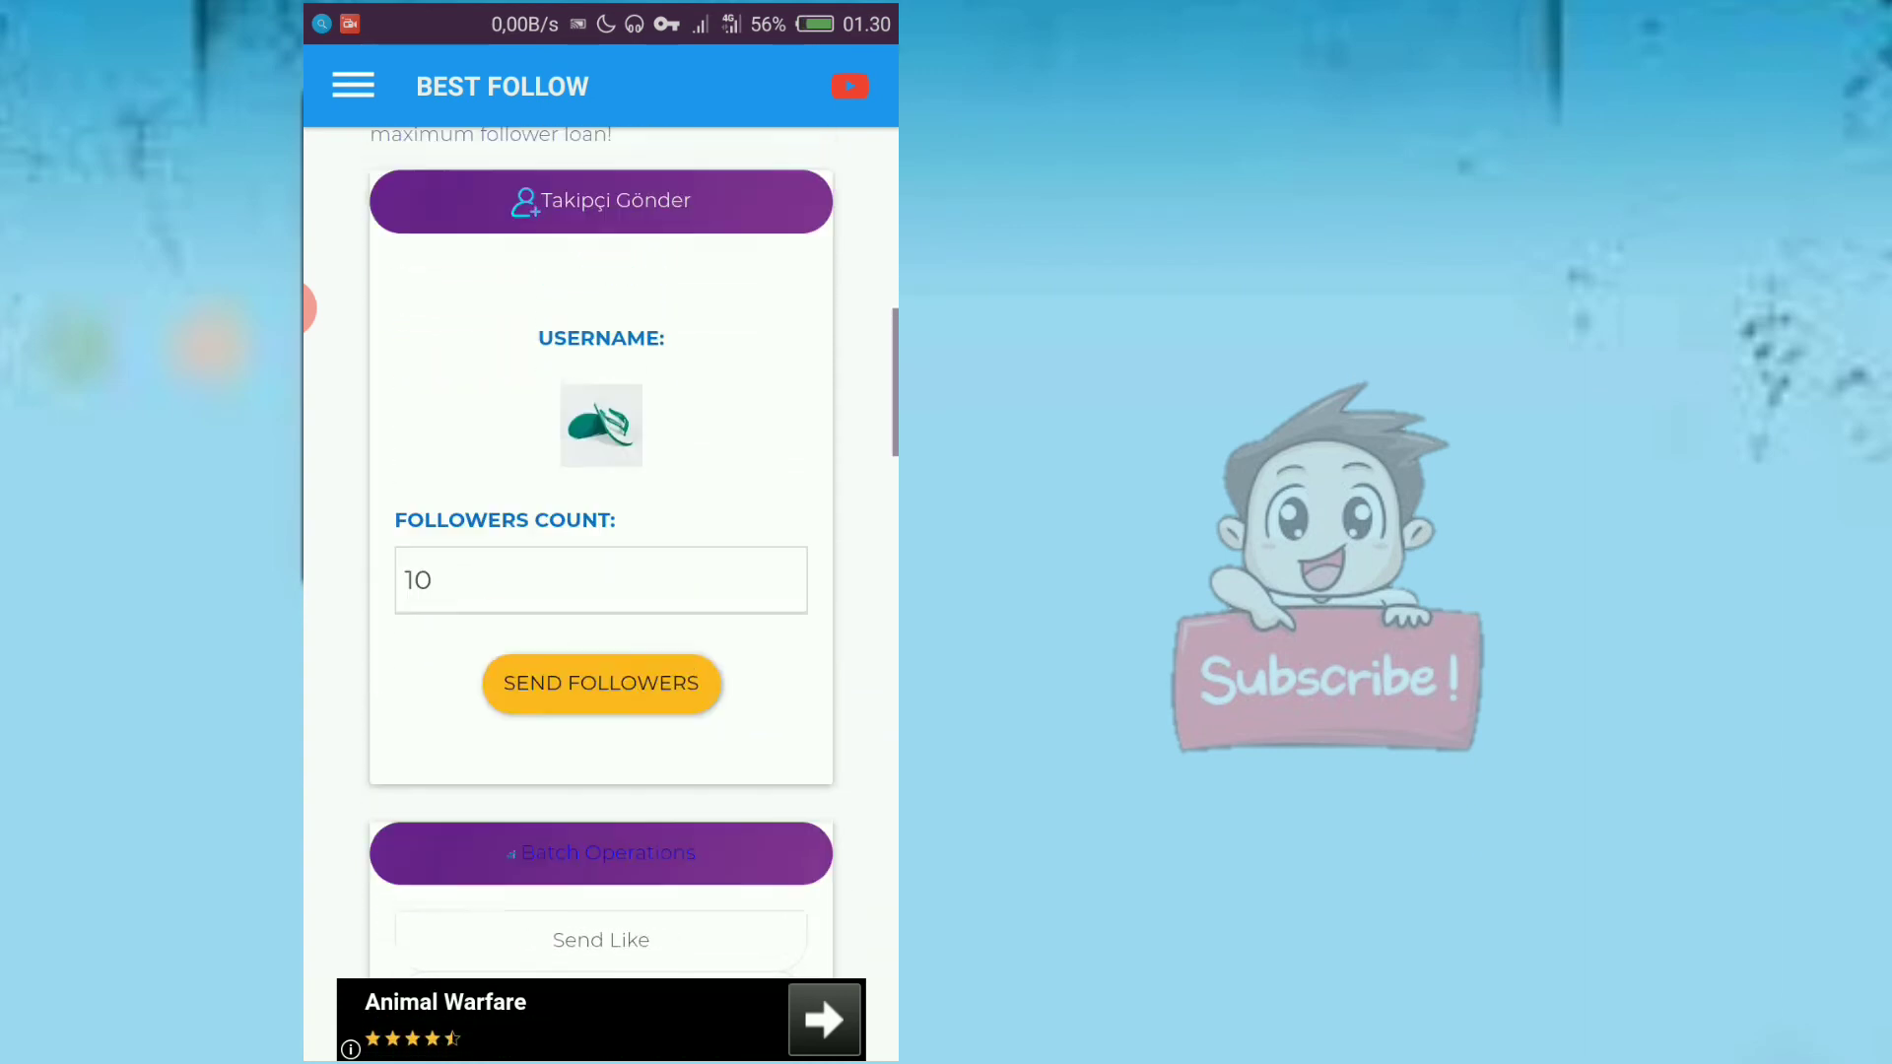
pyautogui.scroll(3, 601, 555)
pyautogui.scroll(2, 602, 555)
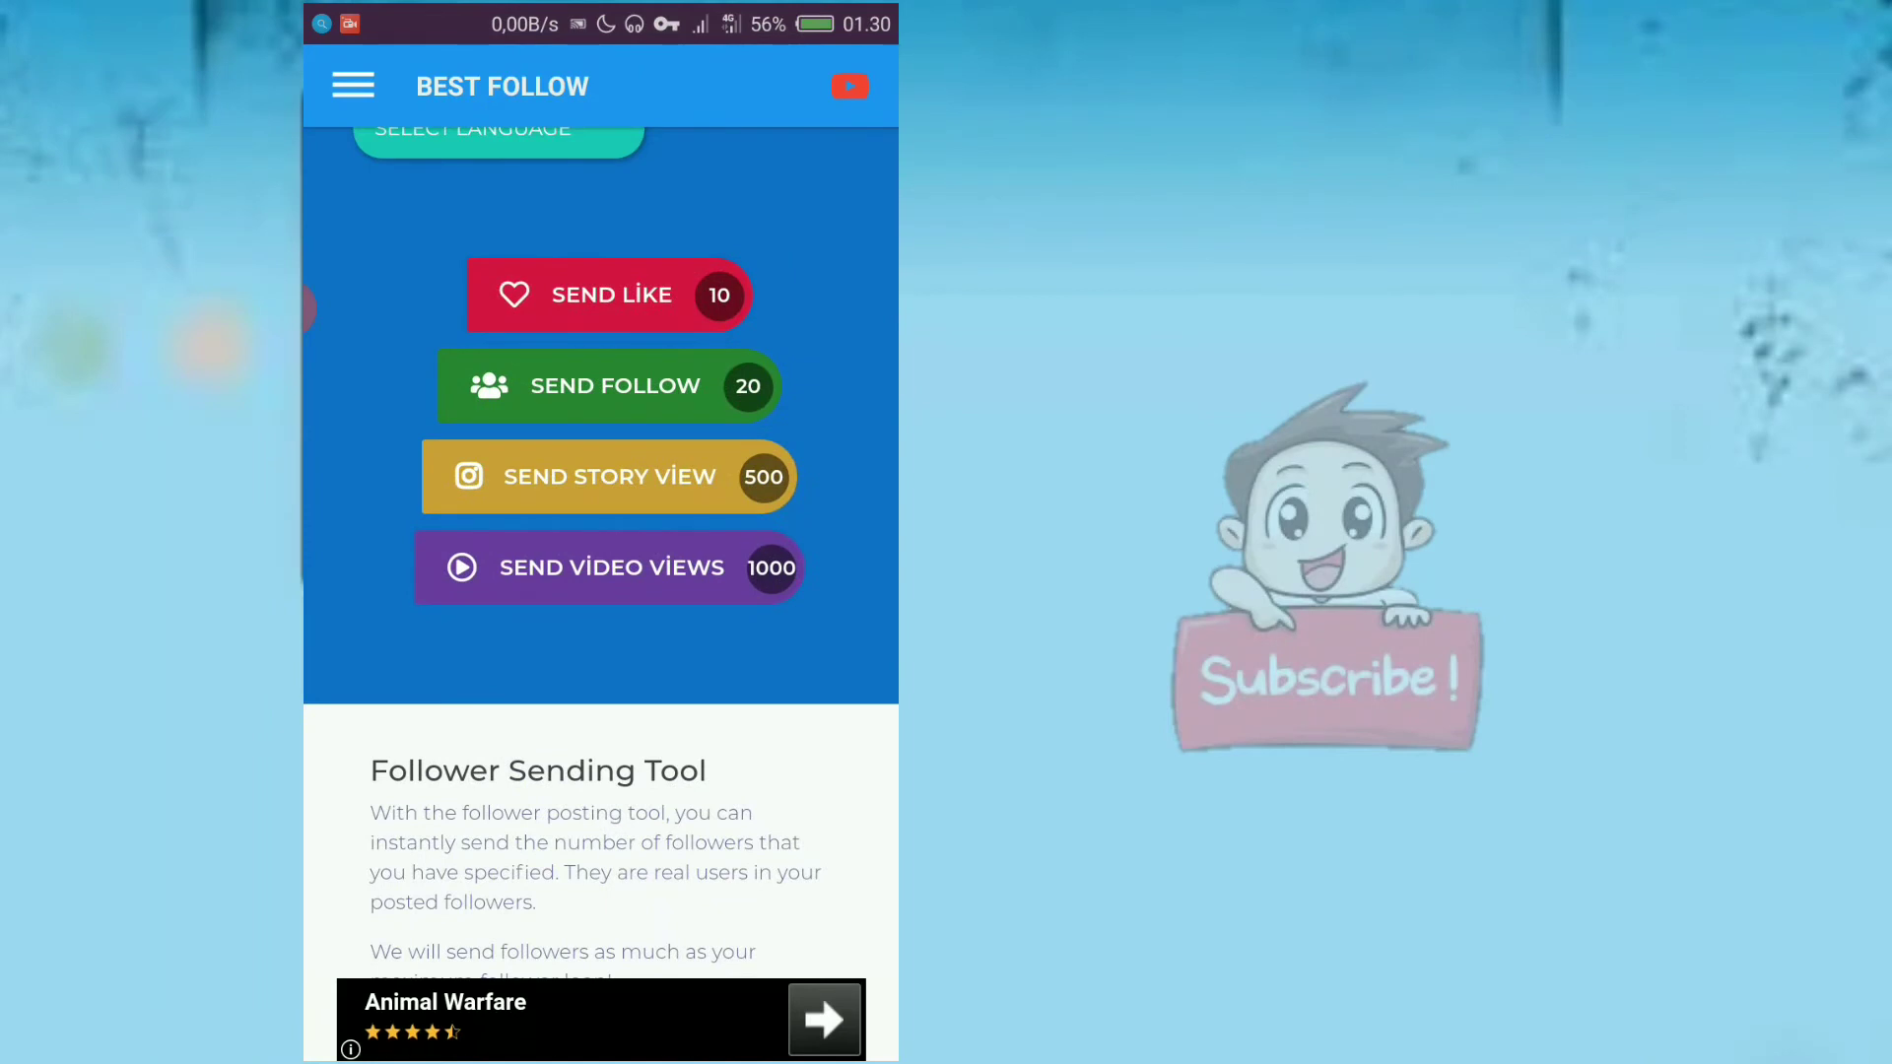
pyautogui.scroll(1, 600, 444)
pyautogui.scroll(-1, 602, 444)
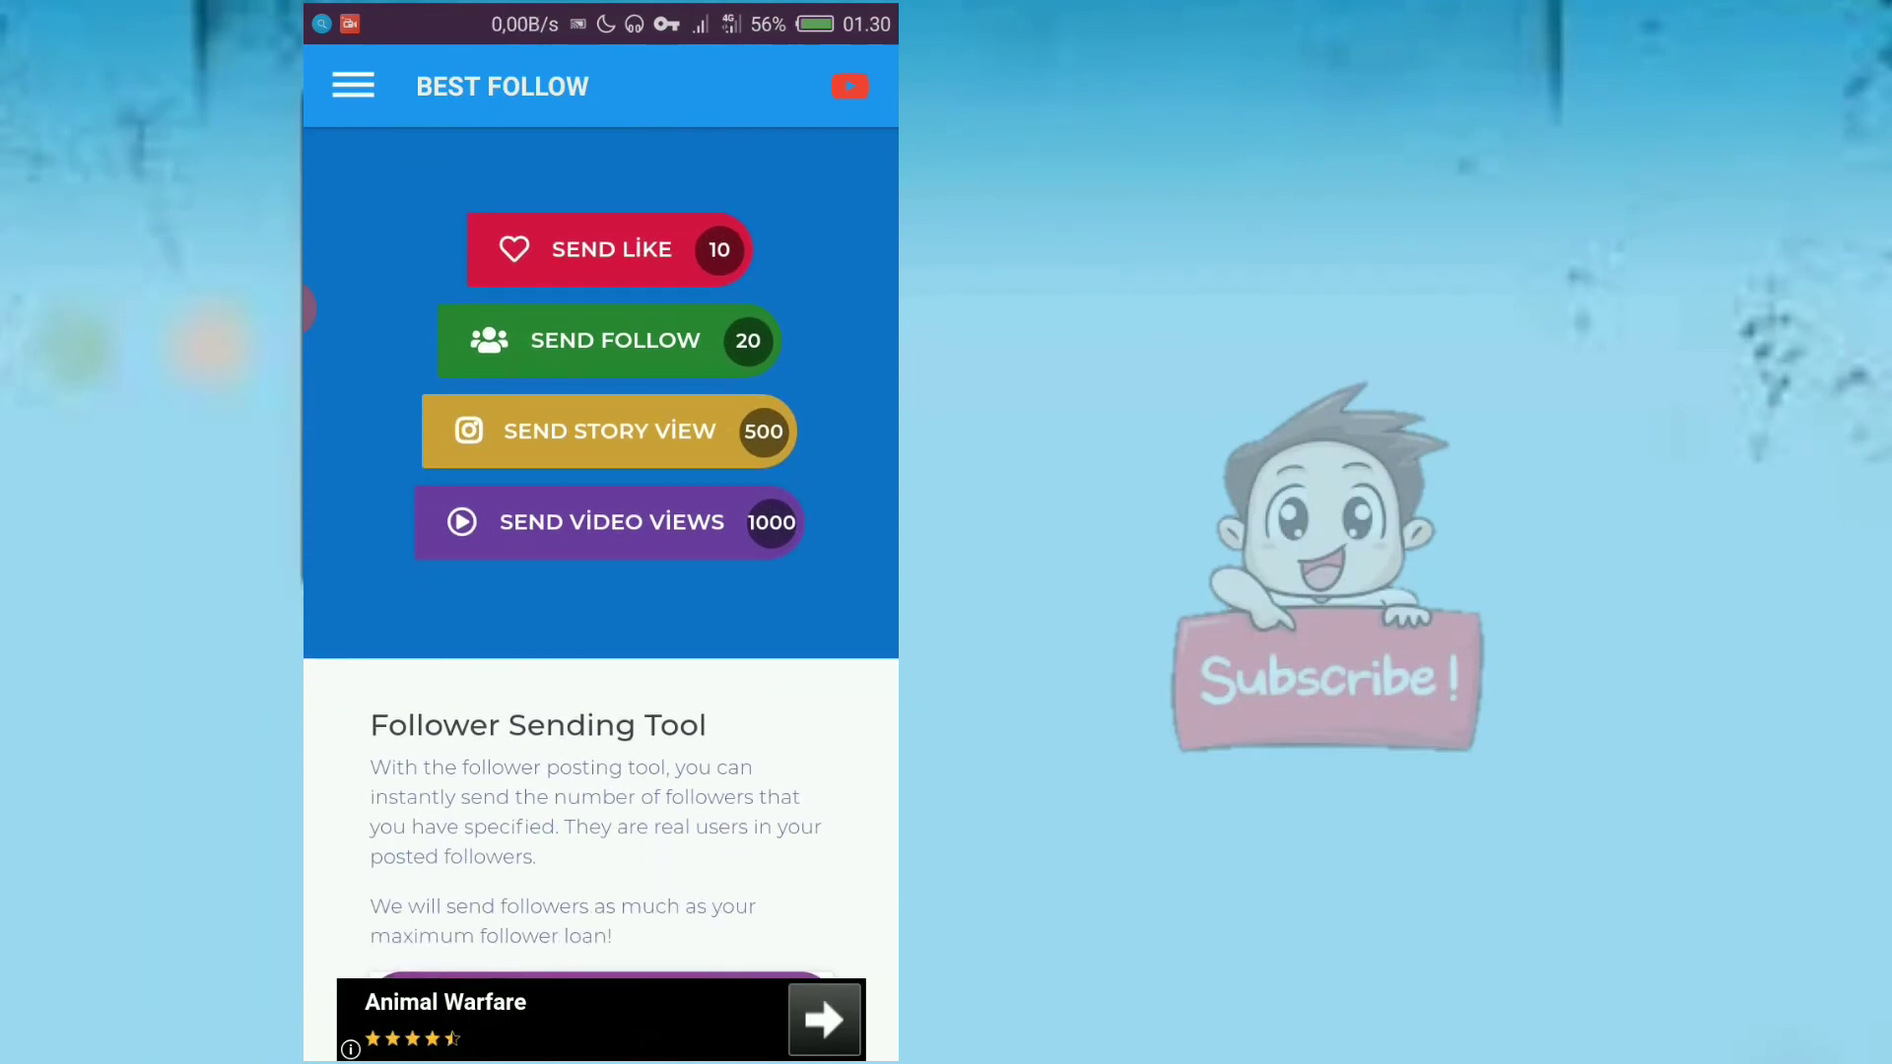
pyautogui.scroll(-3, 601, 562)
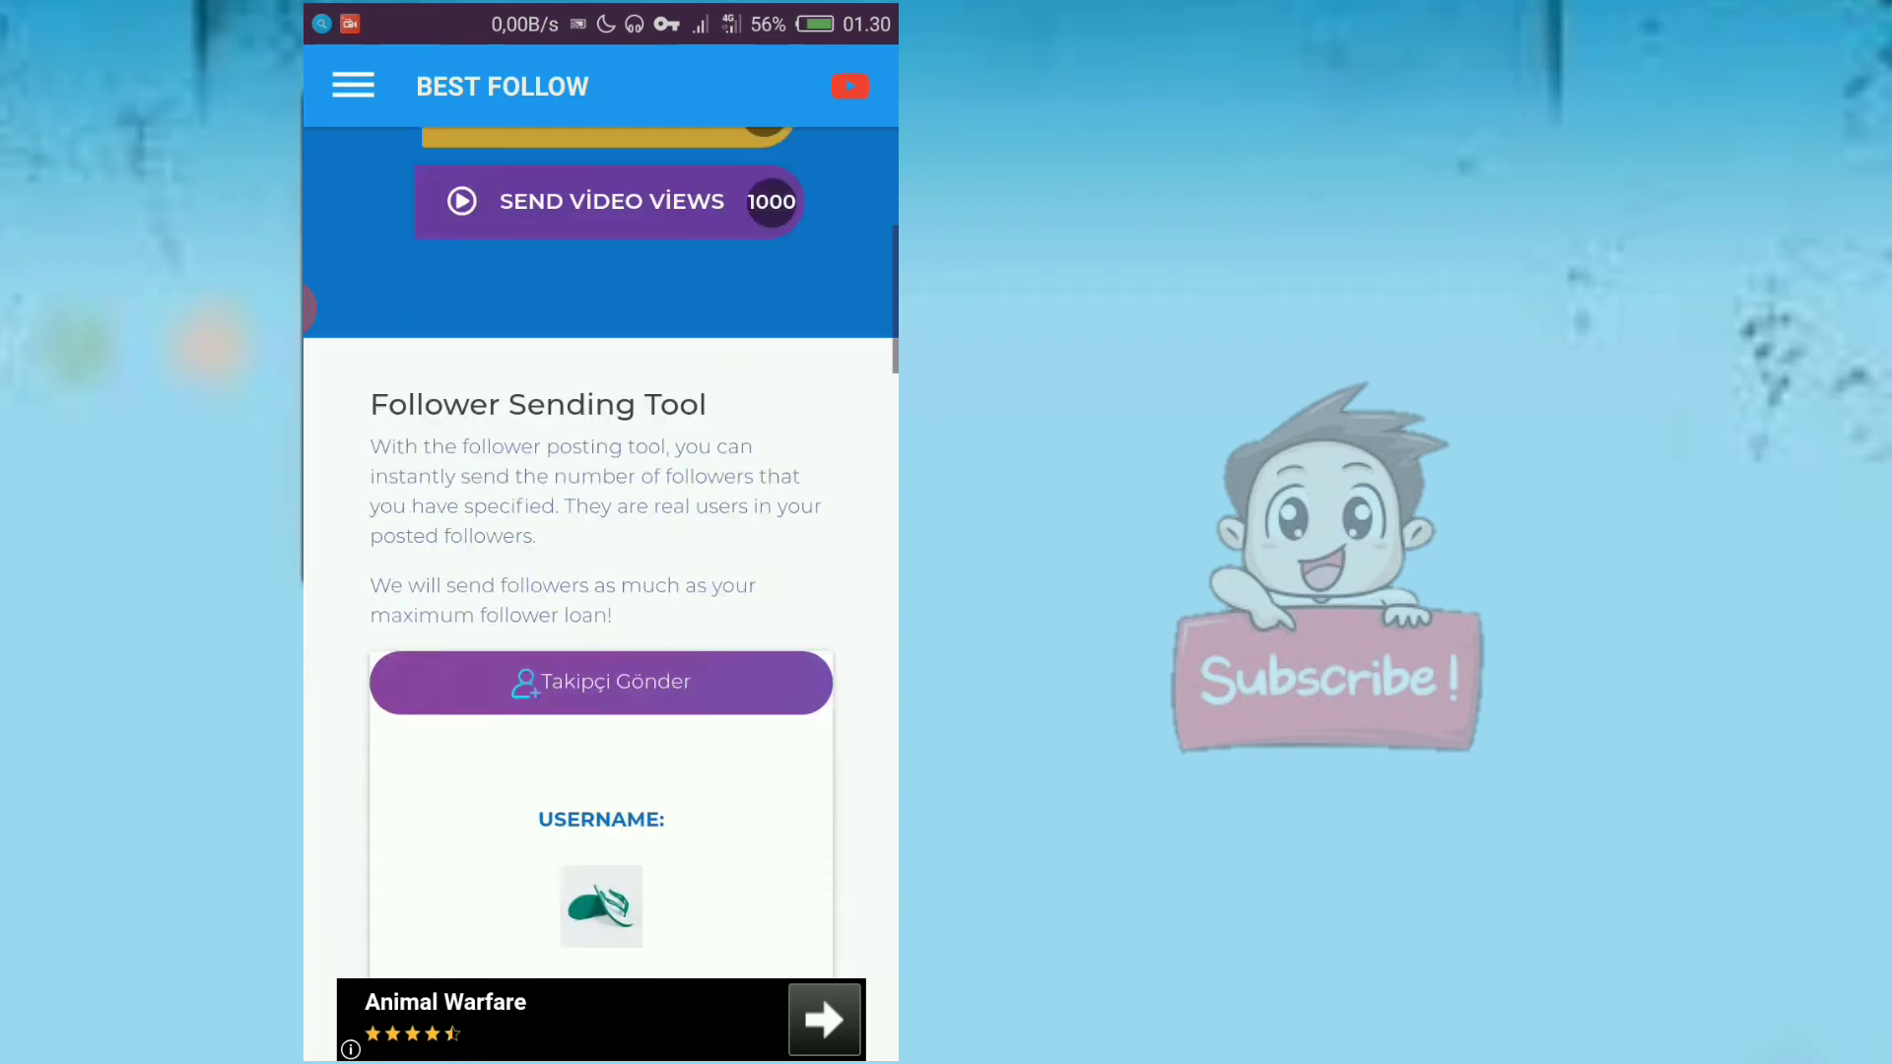
pyautogui.scroll(-5, 600, 561)
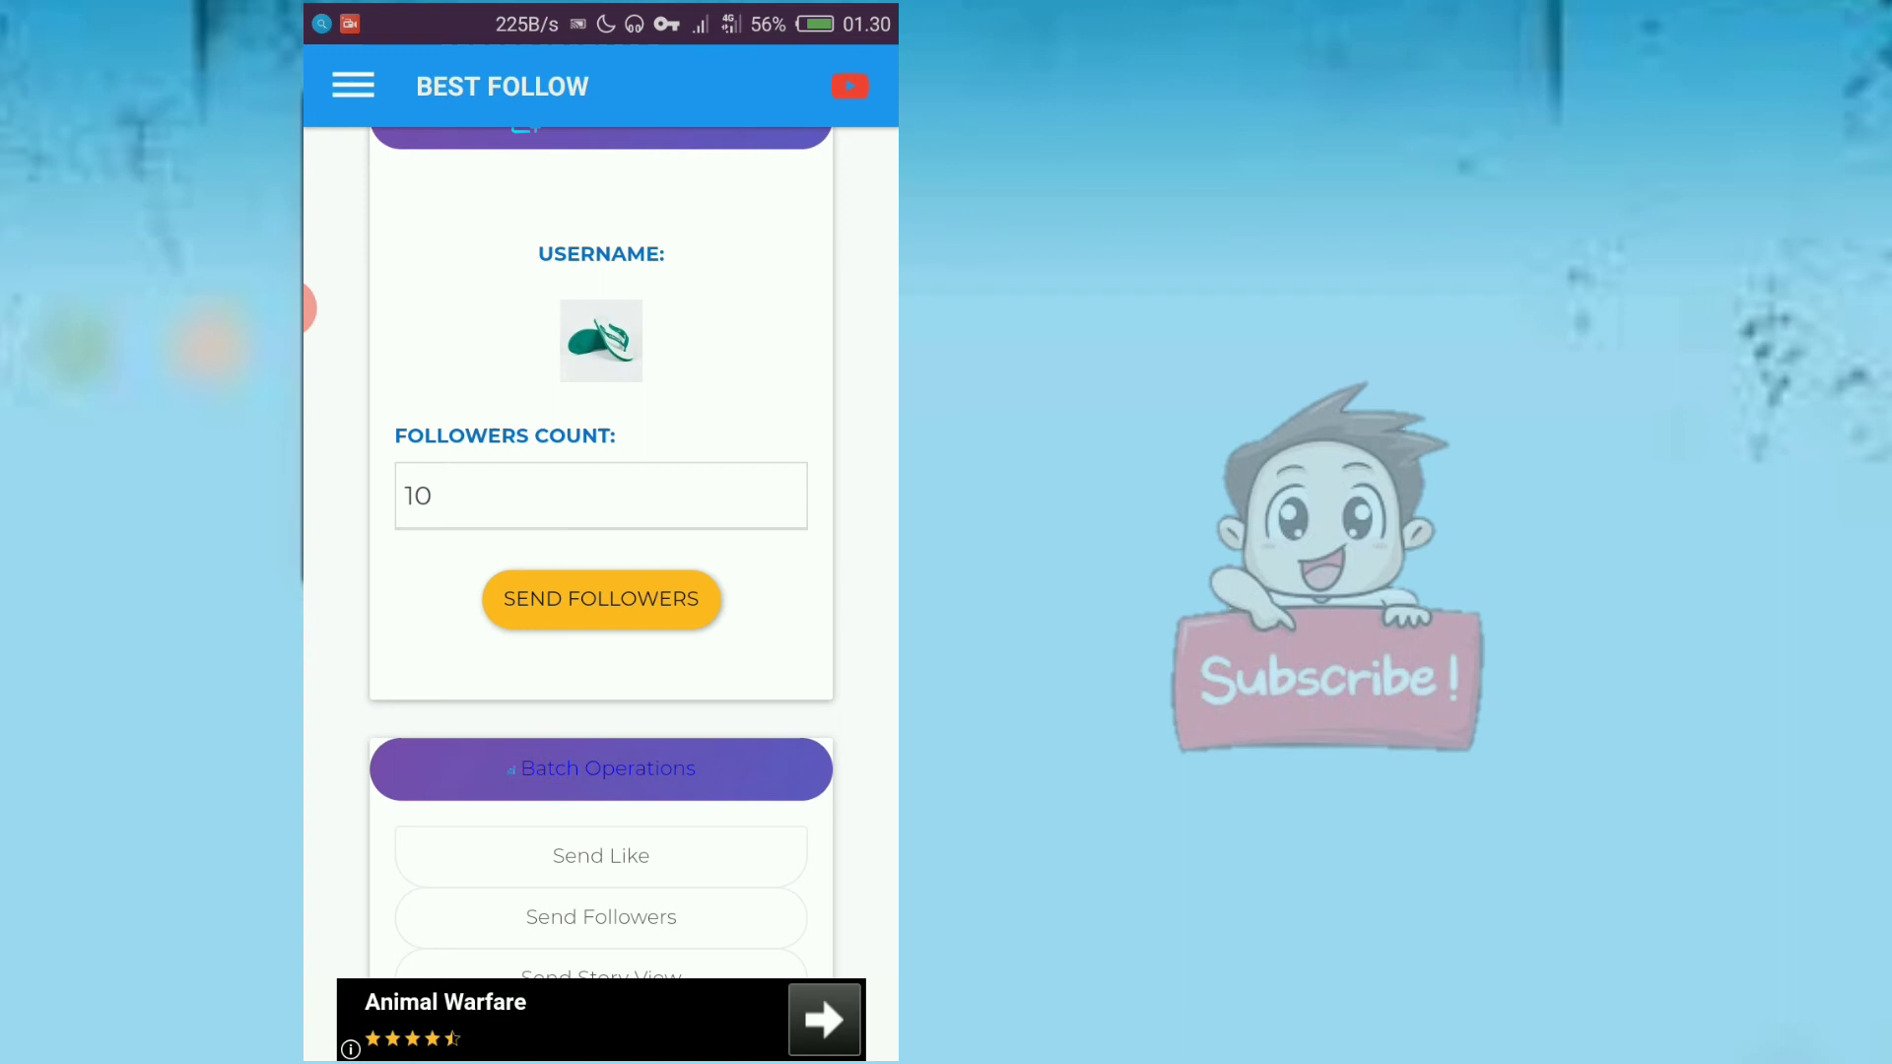
pyautogui.click(601, 598)
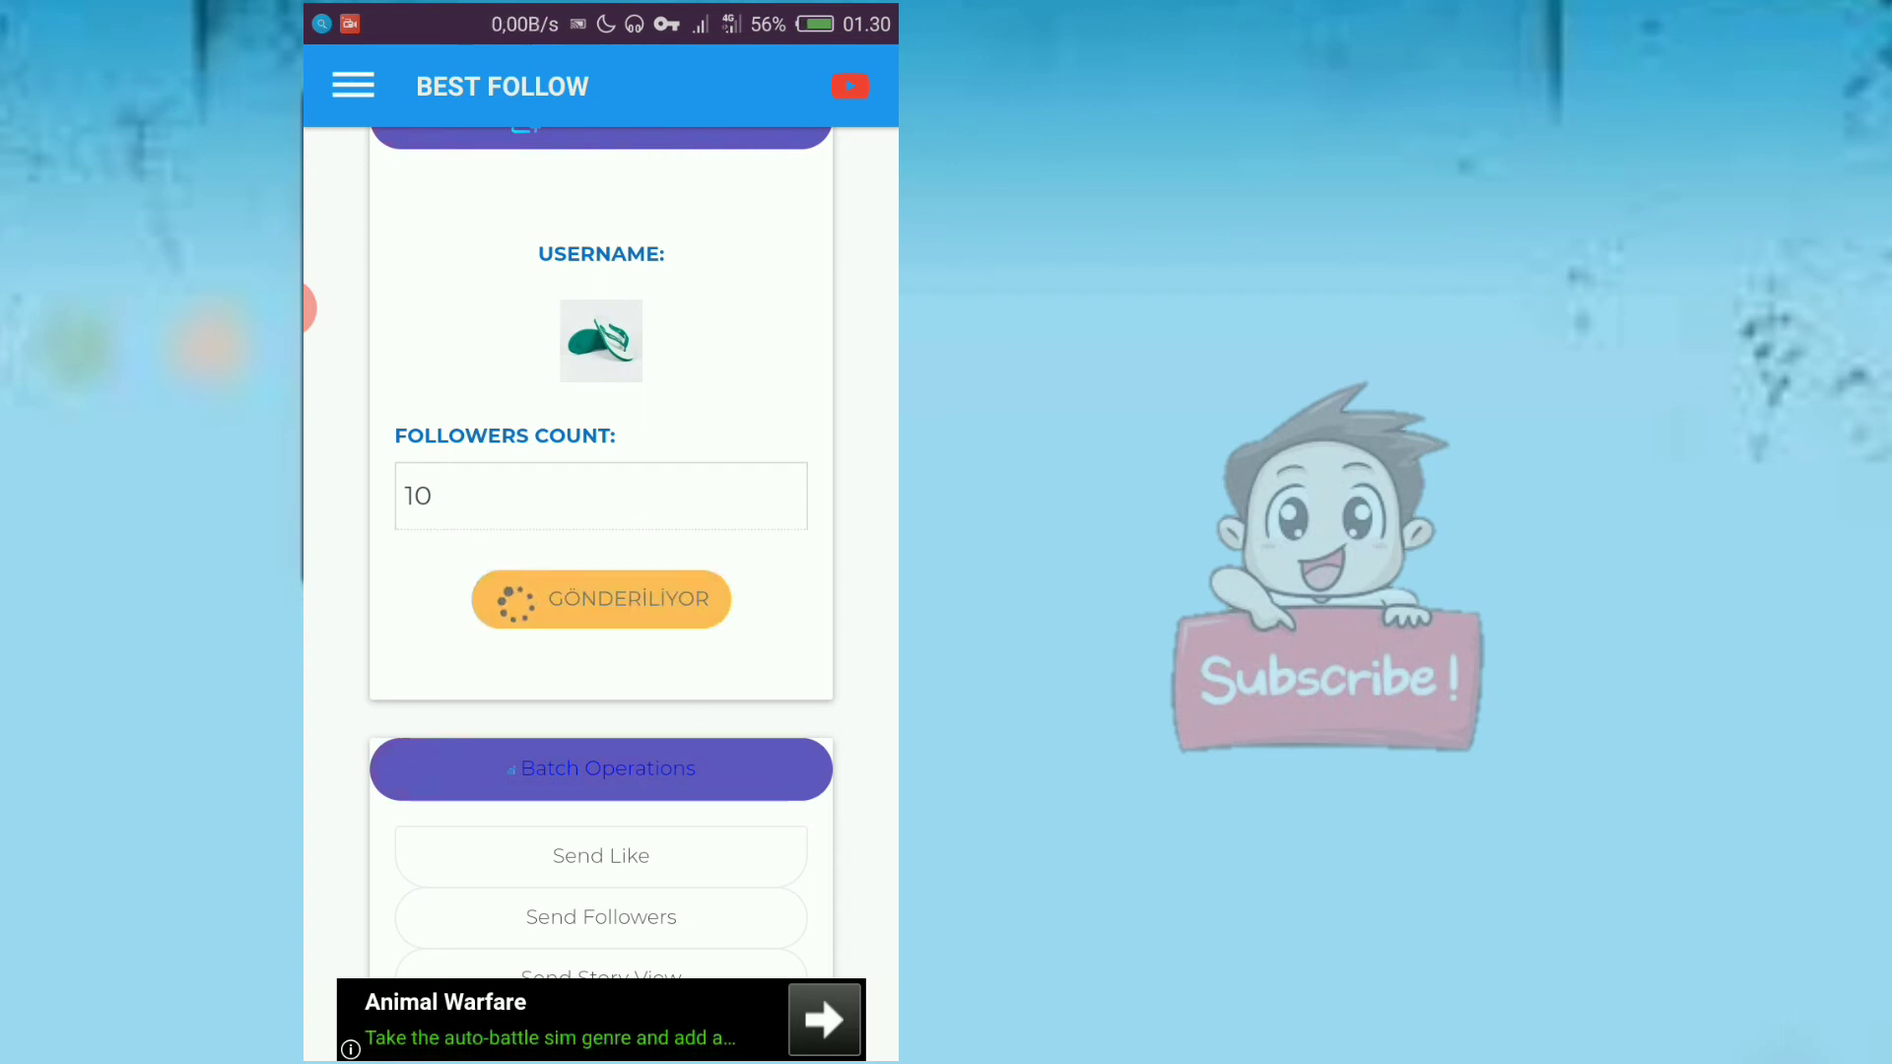
pyautogui.scroll(-5, 601, 592)
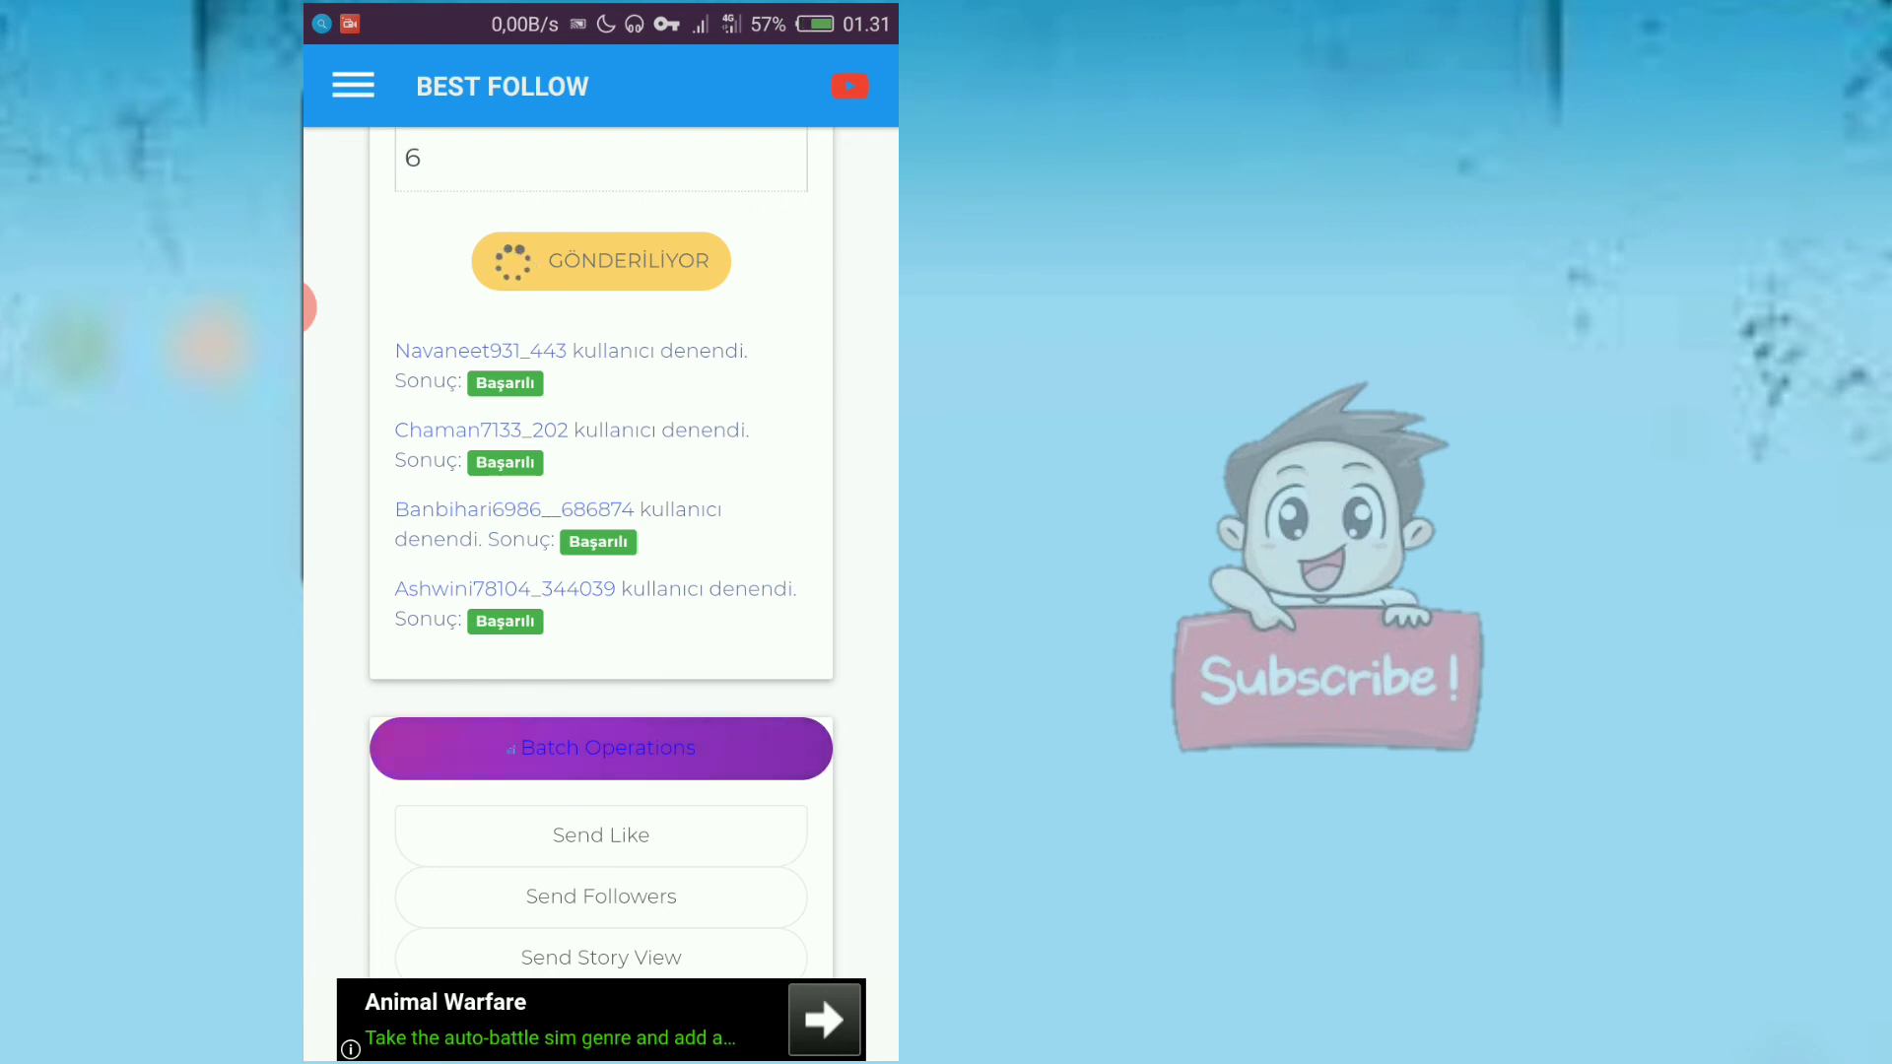
pyautogui.scroll(2, 600, 554)
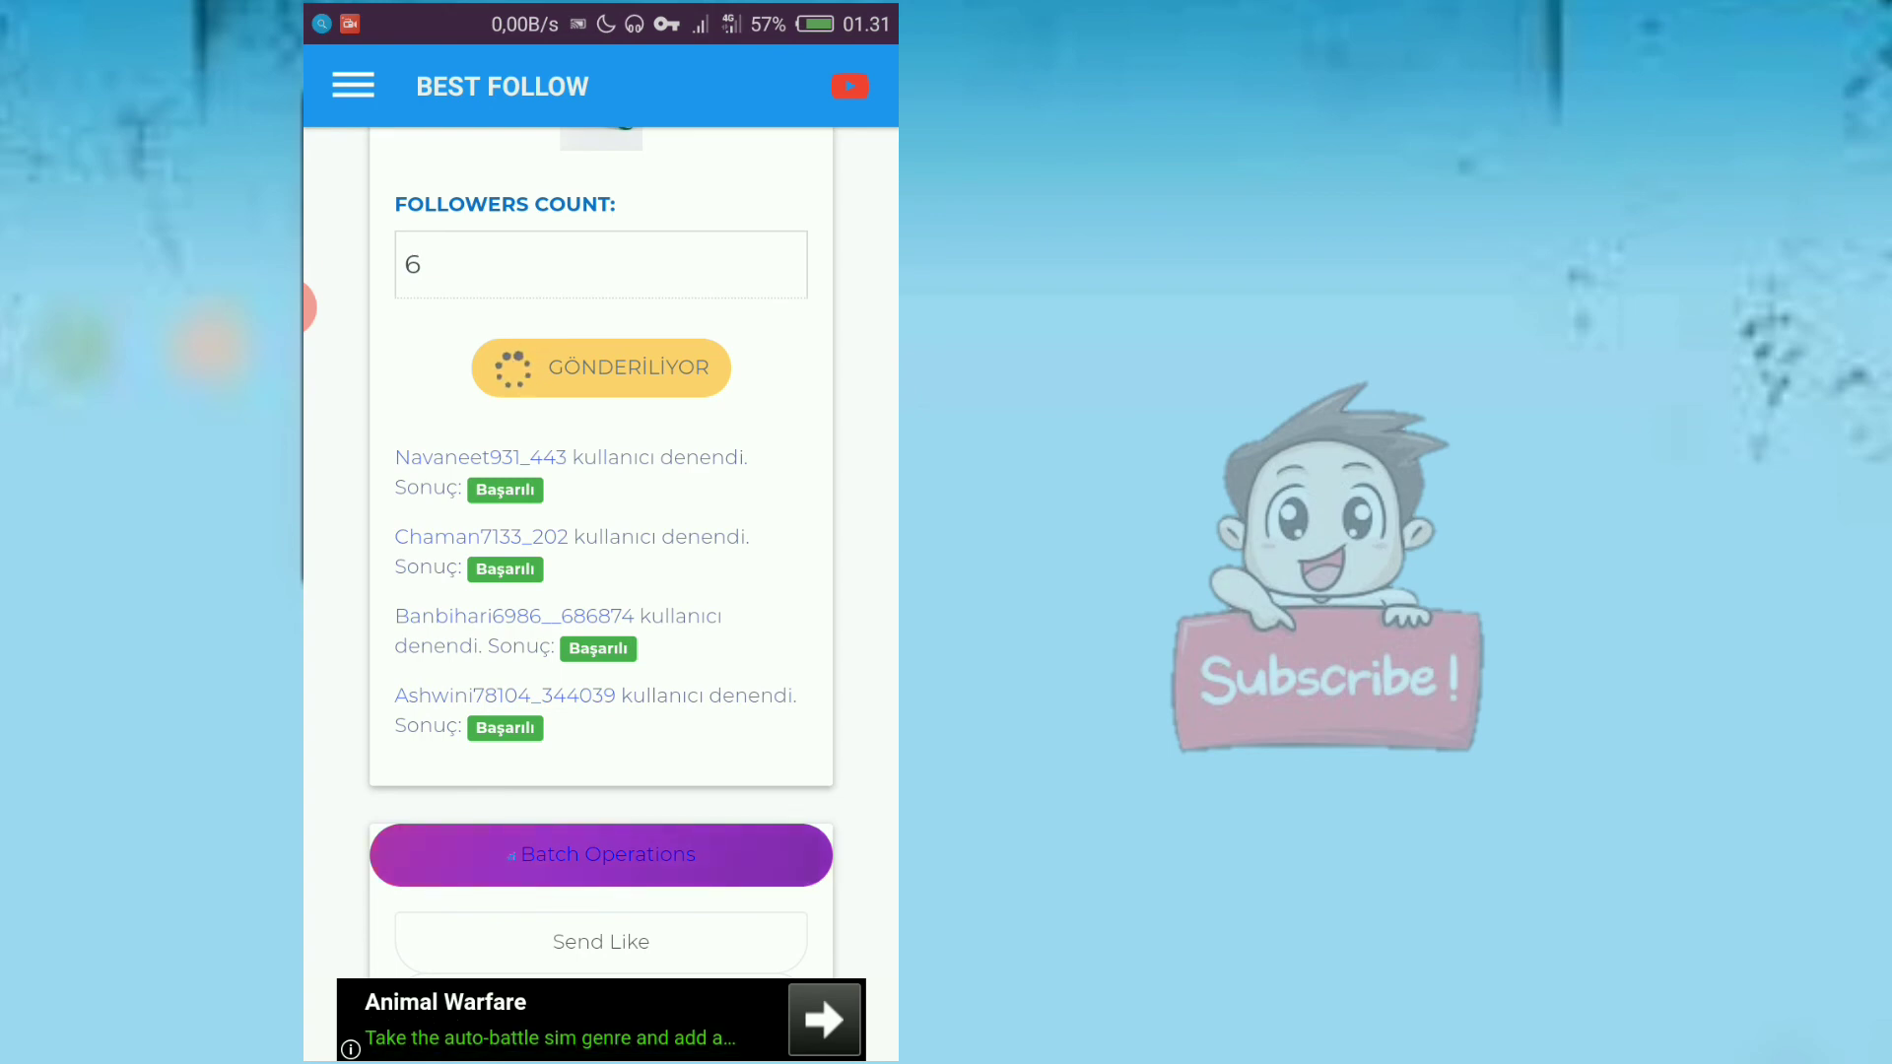
pyautogui.hotkey('alt', 'Tab')
pyautogui.click(600, 488)
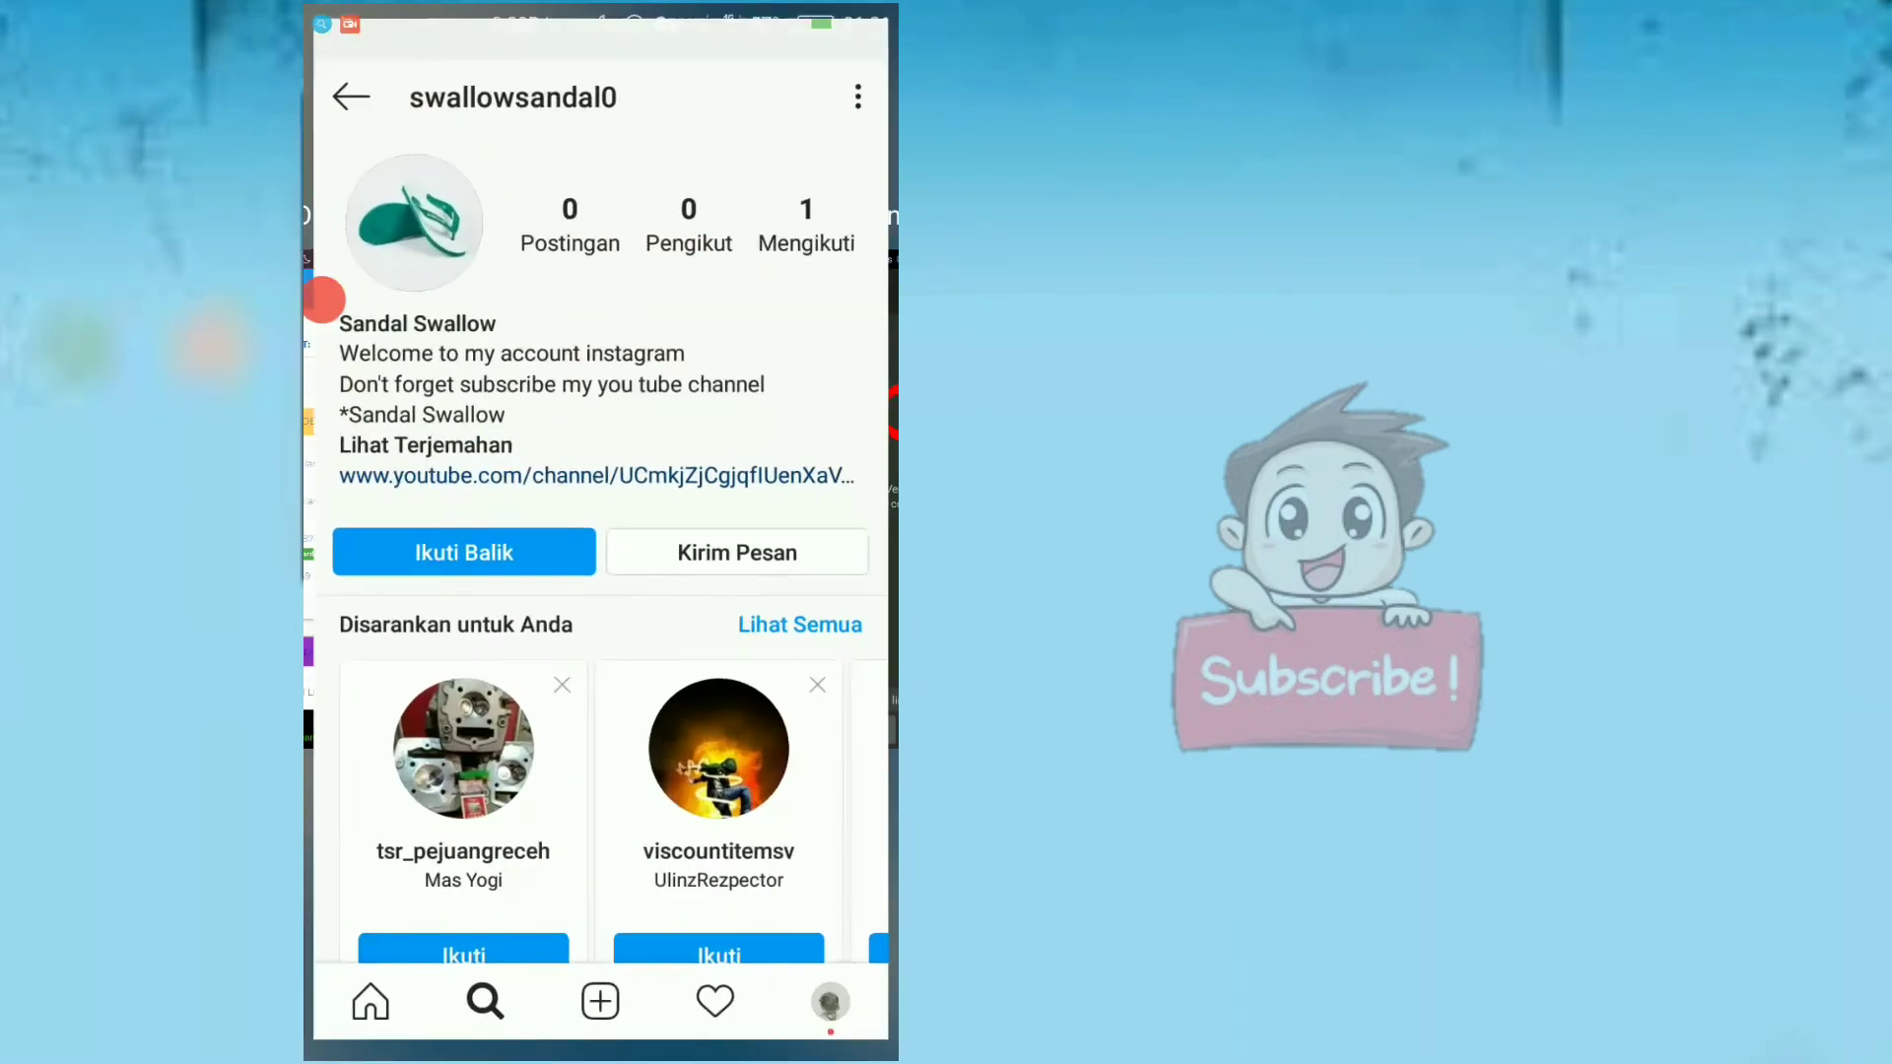
pyautogui.moveTo(322, 300); pyautogui.dragTo(322, 363)
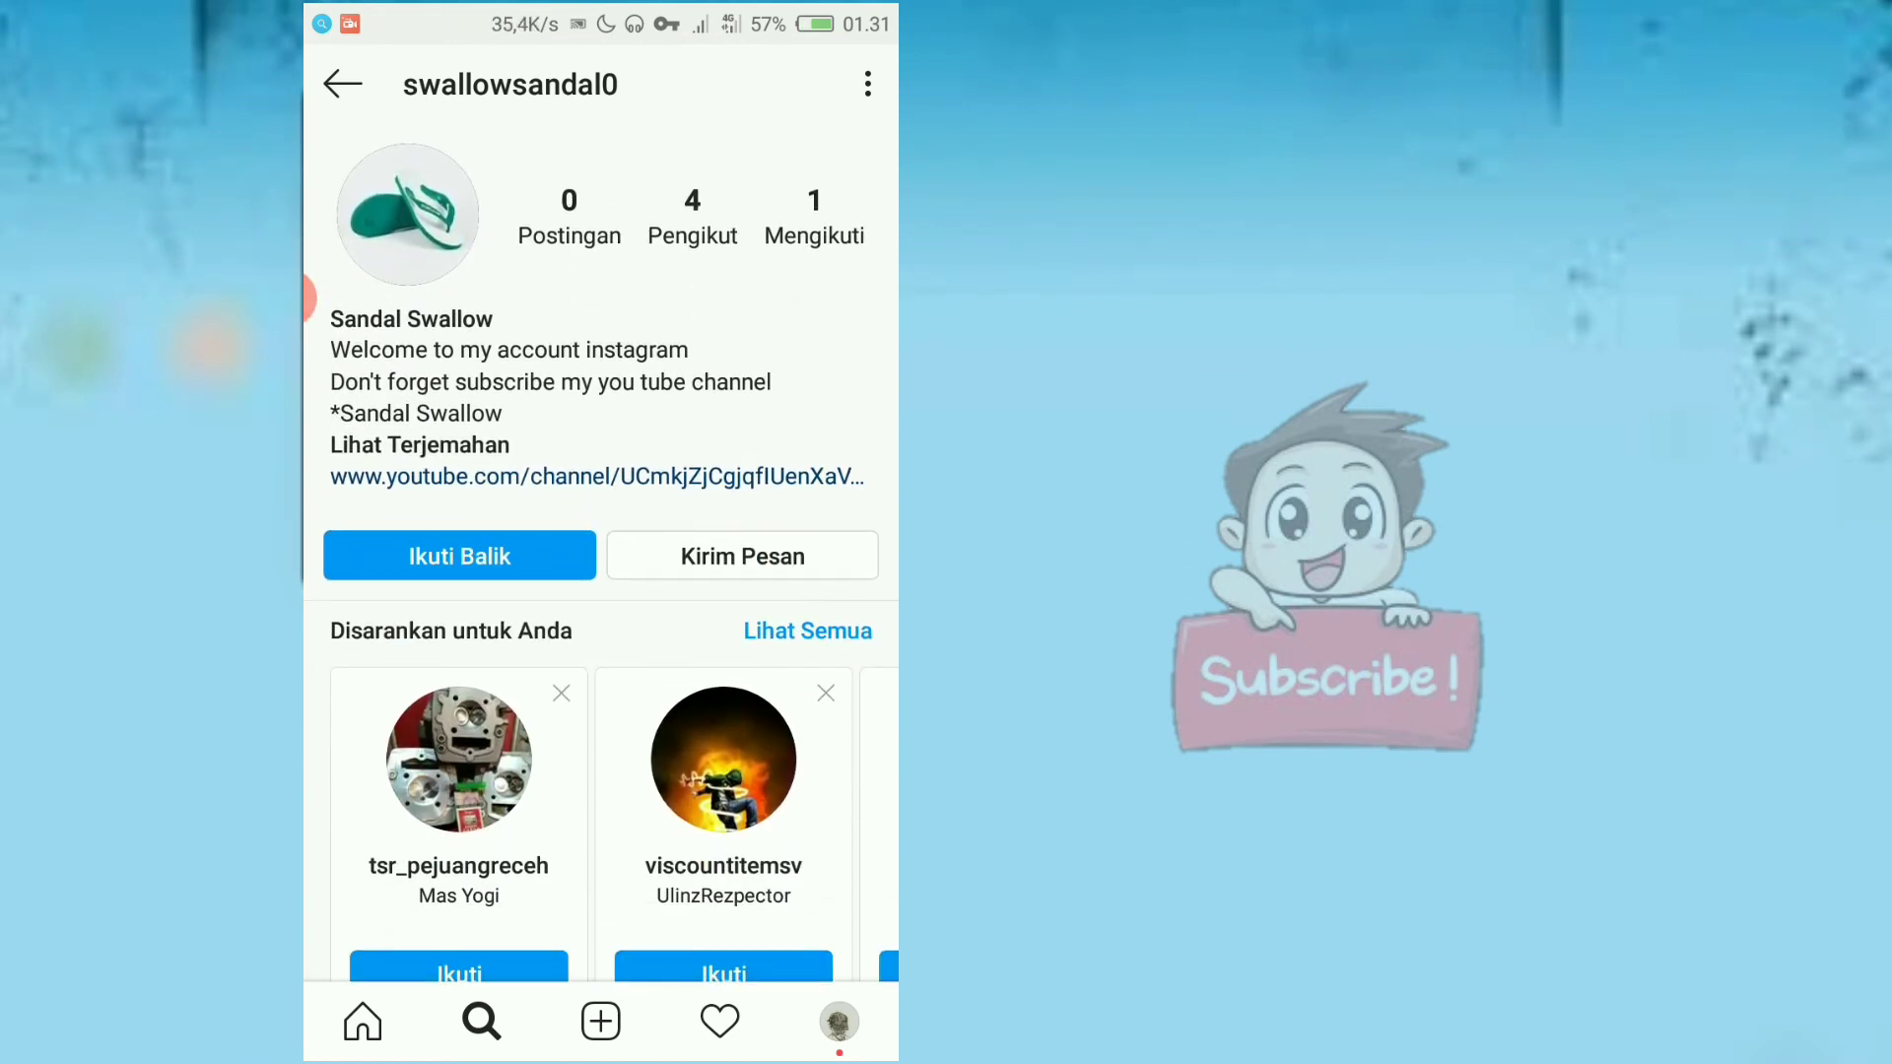
pyautogui.moveTo(307, 297); pyautogui.dragTo(308, 356)
pyautogui.hotkey('alt', 'Tab')
# Return to Best Follow to view five successful follows logged
pyautogui.click(591, 443)
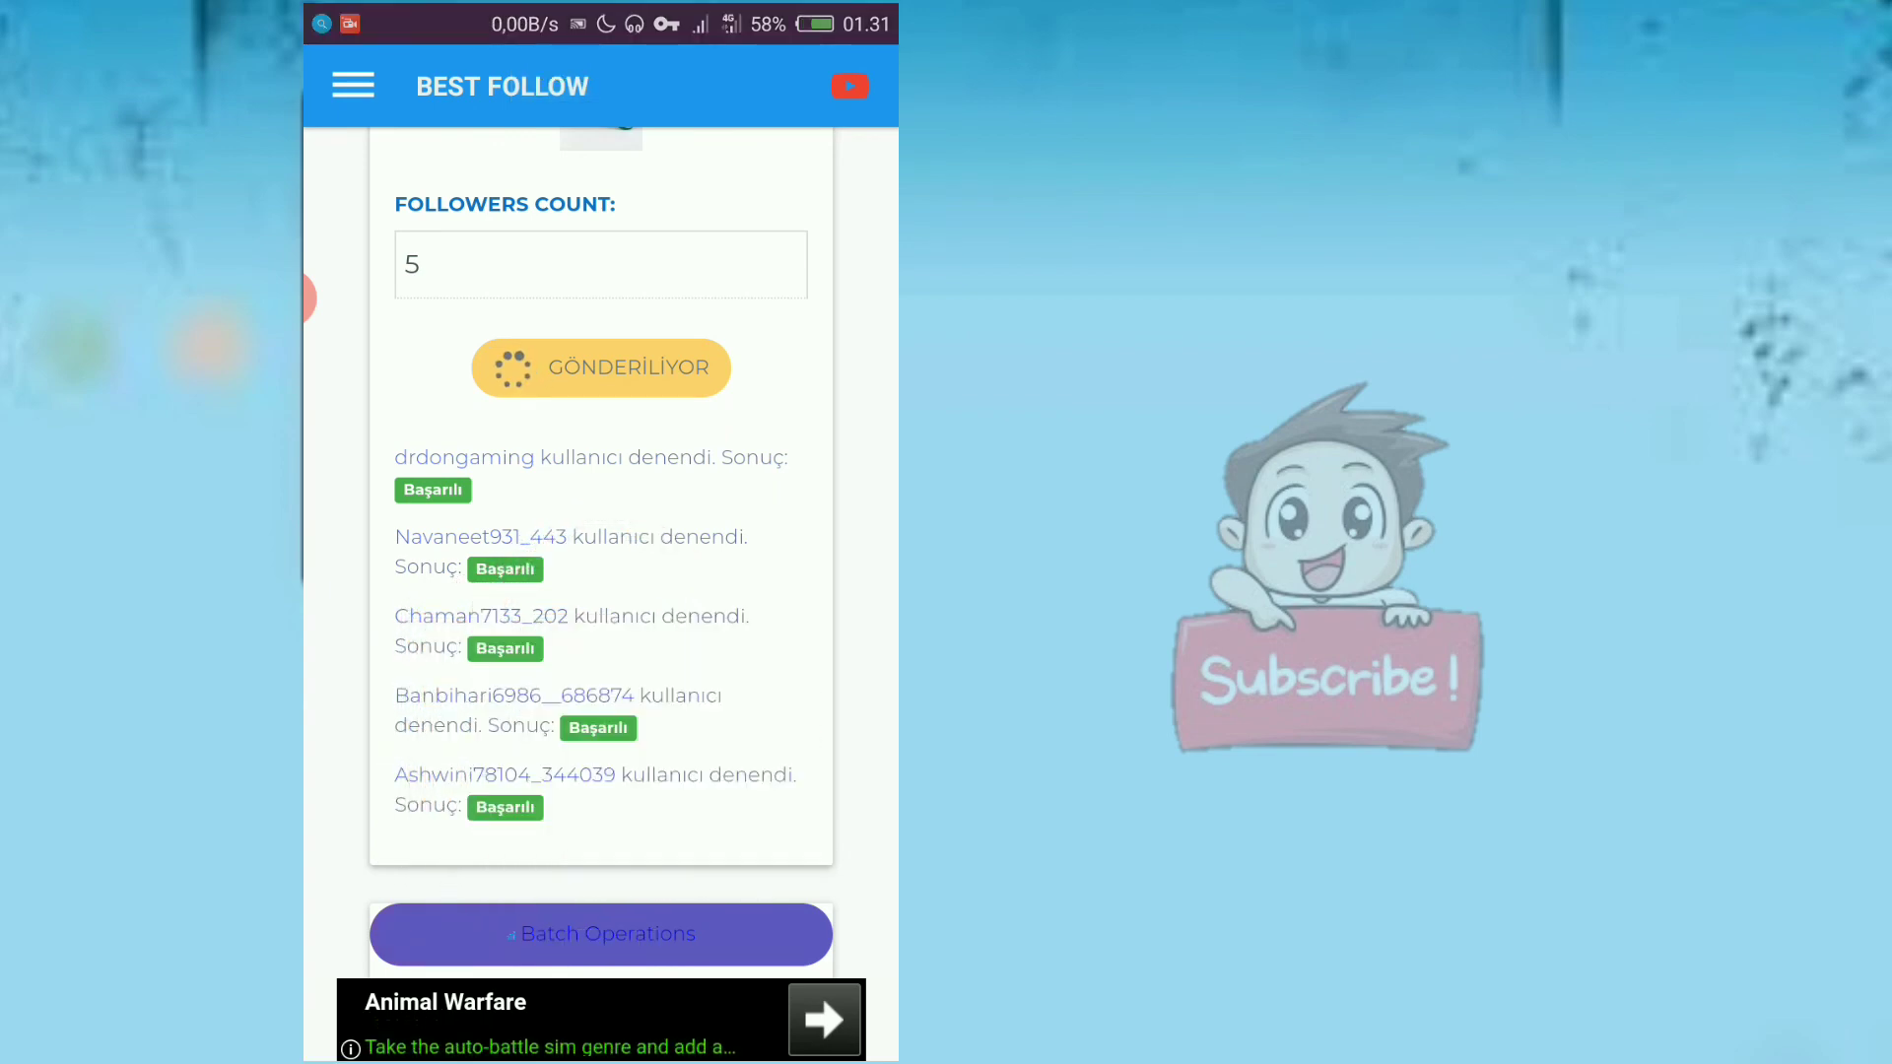
pyautogui.scroll(2, 602, 553)
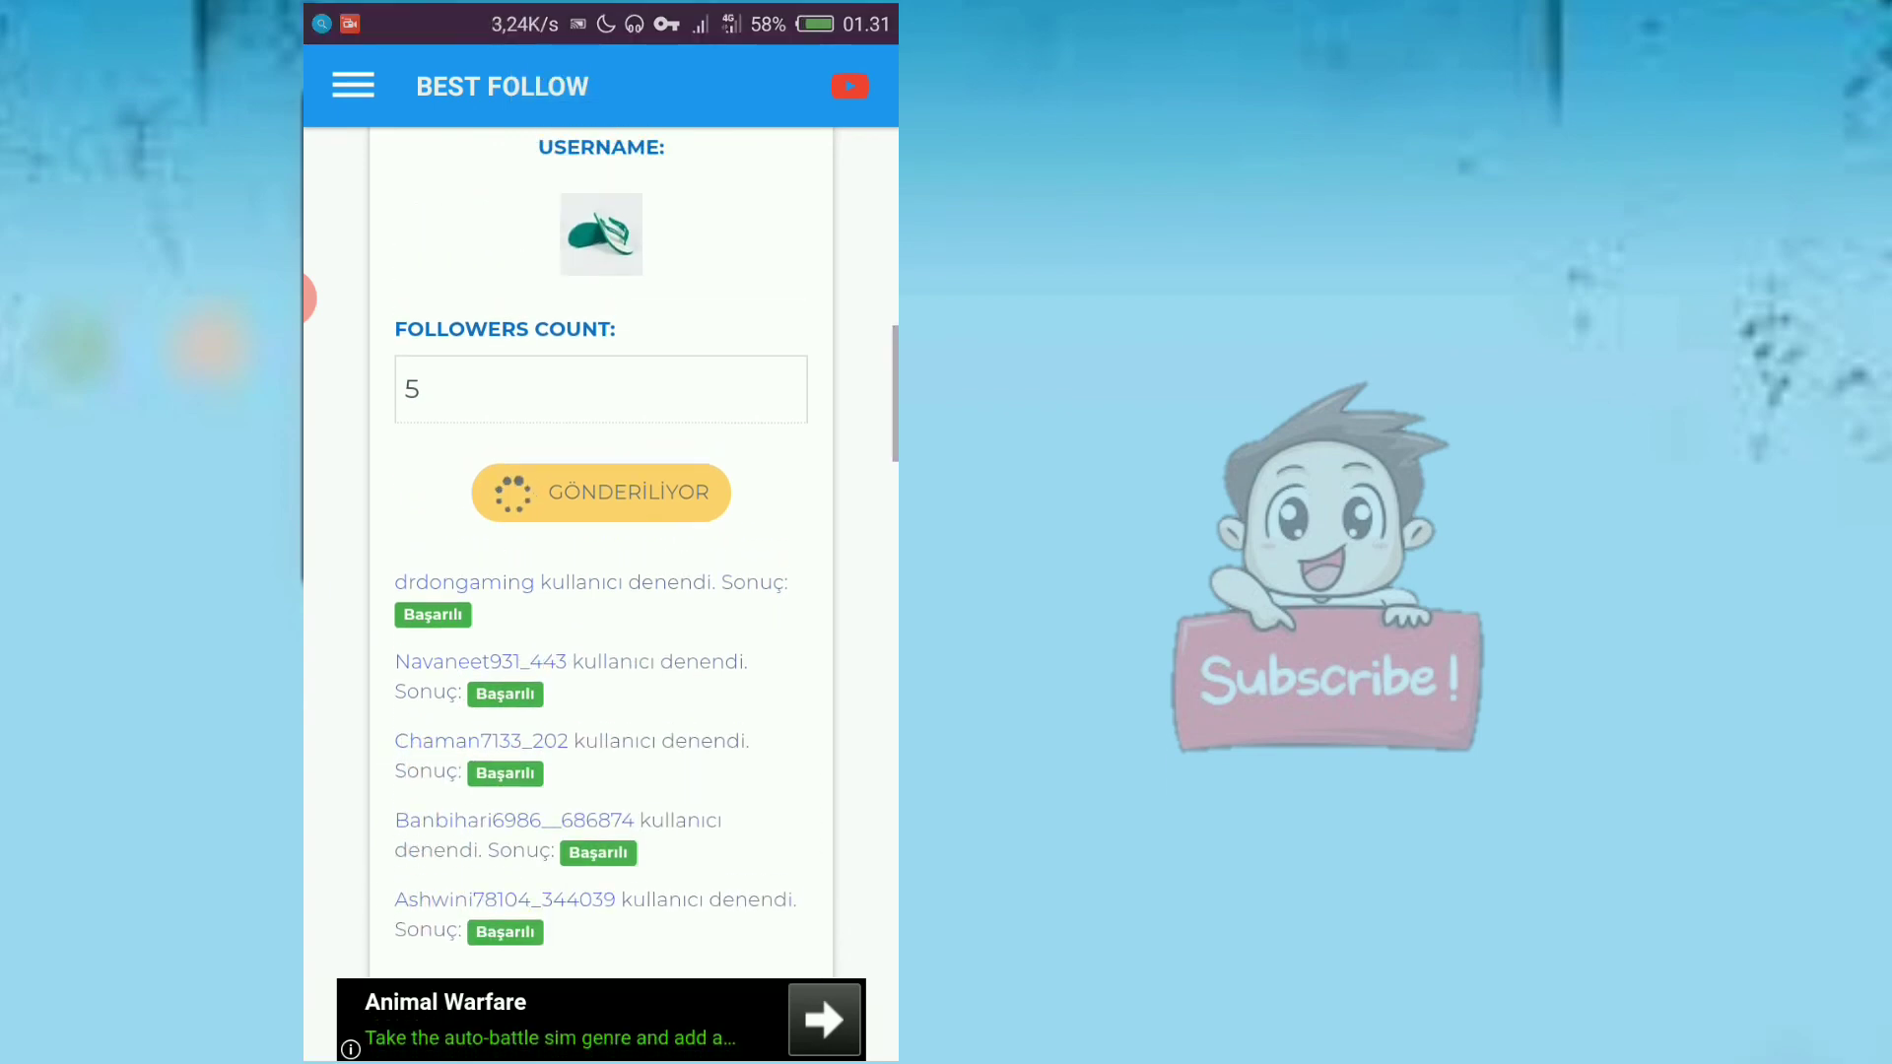